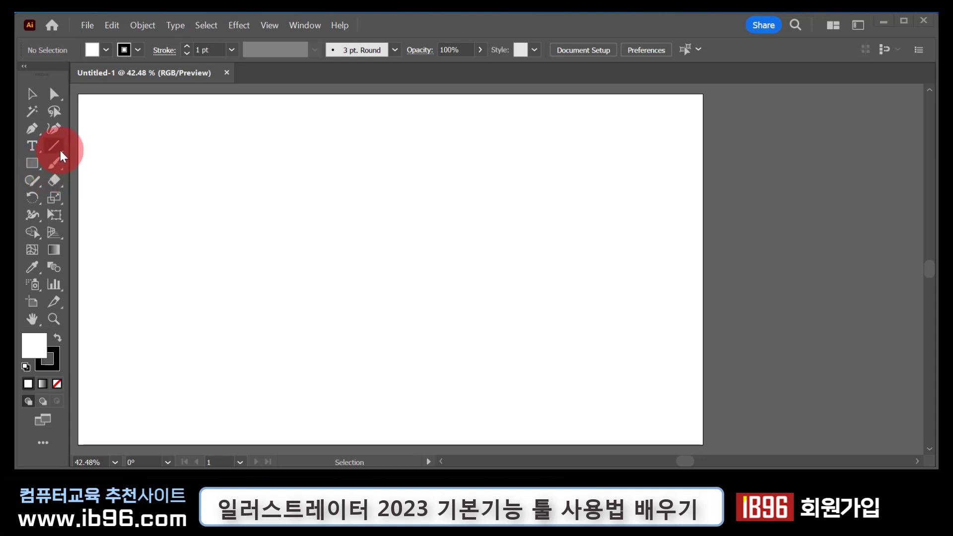
Step: Detach the rectangle tool group as a floating toolbar and place it at the artboard's upper-left corner
{"action": "mouse_move", "coordinate": [31, 162]}
{"action": "left_mouse_down"}
{"action": "mouse_move", "coordinate": [63, 161]}
{"action": "mouse_move", "coordinate": [83, 200]}
{"action": "mouse_move", "coordinate": [84, 236]}
{"action": "mouse_move", "coordinate": [37, 183]}
{"action": "mouse_move", "coordinate": [96, 186]}
{"action": "mouse_move", "coordinate": [87, 240]}
{"action": "mouse_move", "coordinate": [31, 162]}
{"action": "mouse_move", "coordinate": [108, 165]}
{"action": "mouse_move", "coordinate": [85, 183]}
{"action": "mouse_move", "coordinate": [121, 167]}
{"action": "mouse_move", "coordinate": [123, 236]}
{"action": "mouse_move", "coordinate": [140, 216]}
{"action": "mouse_move", "coordinate": [189, 216]}
{"action": "mouse_move", "coordinate": [183, 167]}
{"action": "left_mouse_up"}
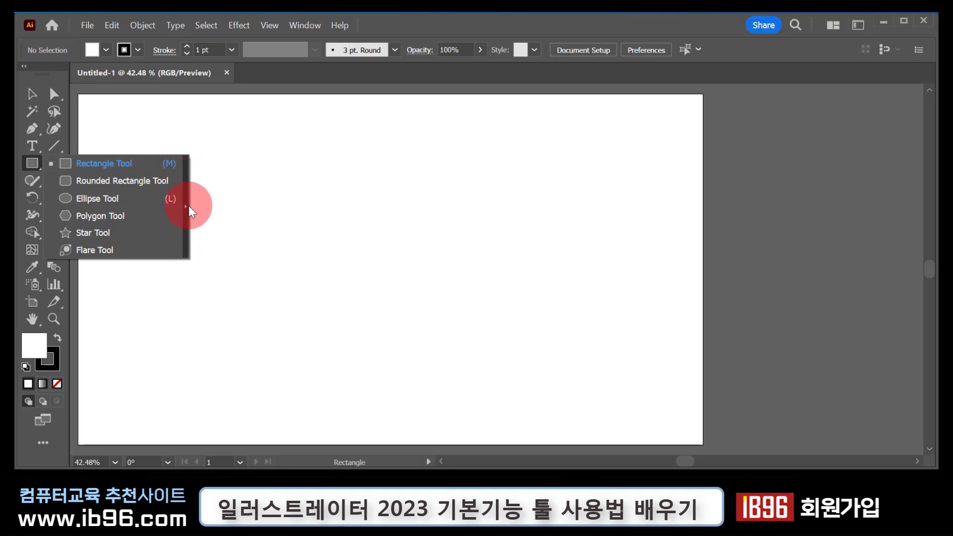
{"action": "left_click_drag", "start_coordinate": [187, 207], "coordinate": [187, 208]}
{"action": "left_click_drag", "start_coordinate": [124, 176], "coordinate": [157, 108]}
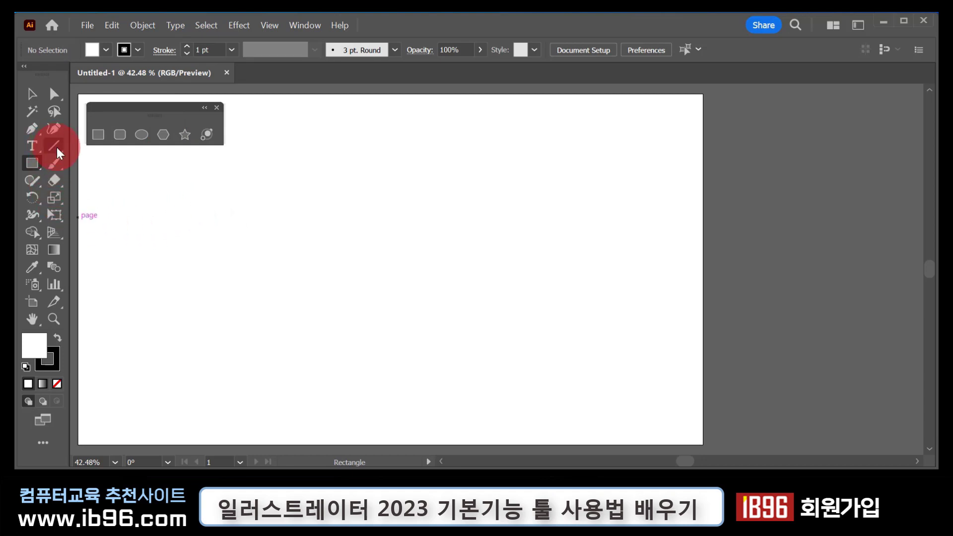
{"action": "left_click_drag", "start_coordinate": [57, 147], "coordinate": [197, 171]}
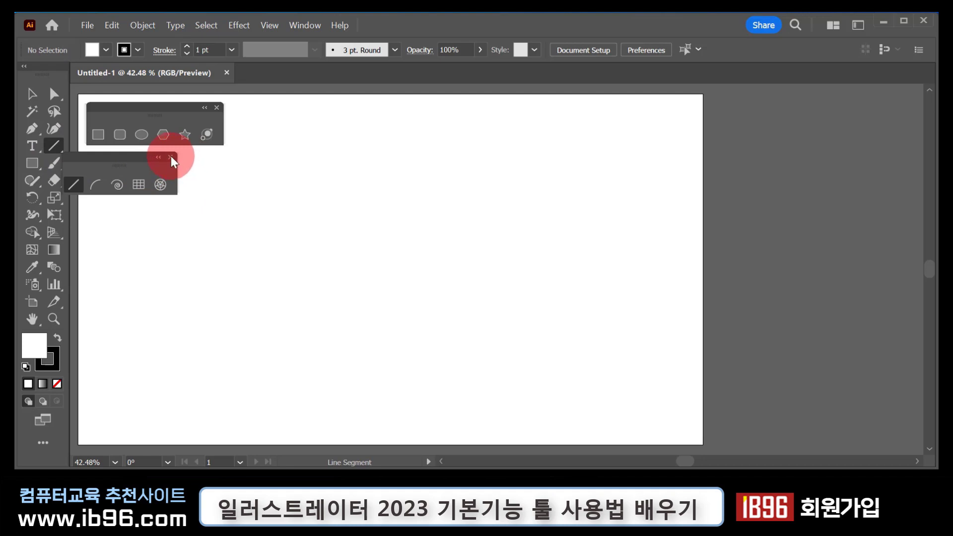
{"action": "left_click", "coordinate": [171, 157]}
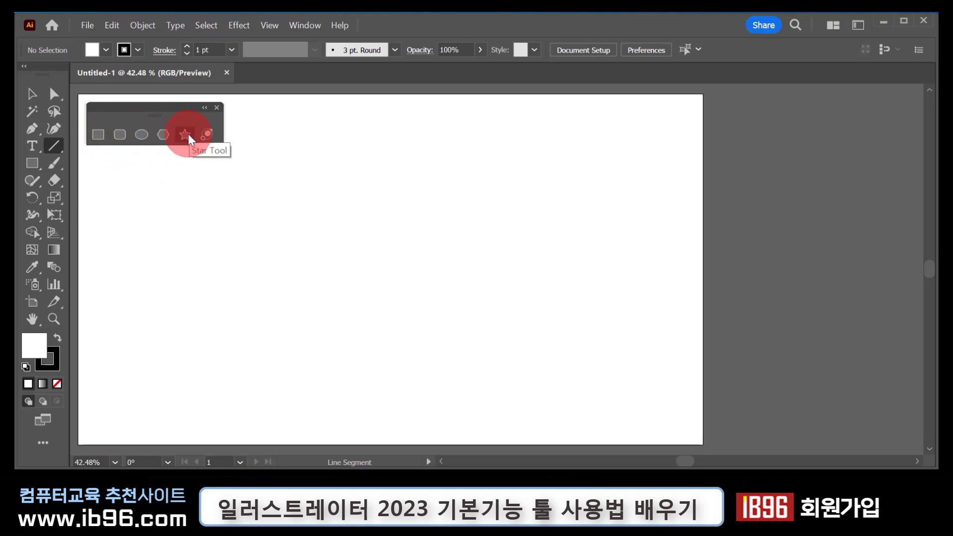
{"action": "left_click_drag", "start_coordinate": [166, 112], "coordinate": [158, 103]}
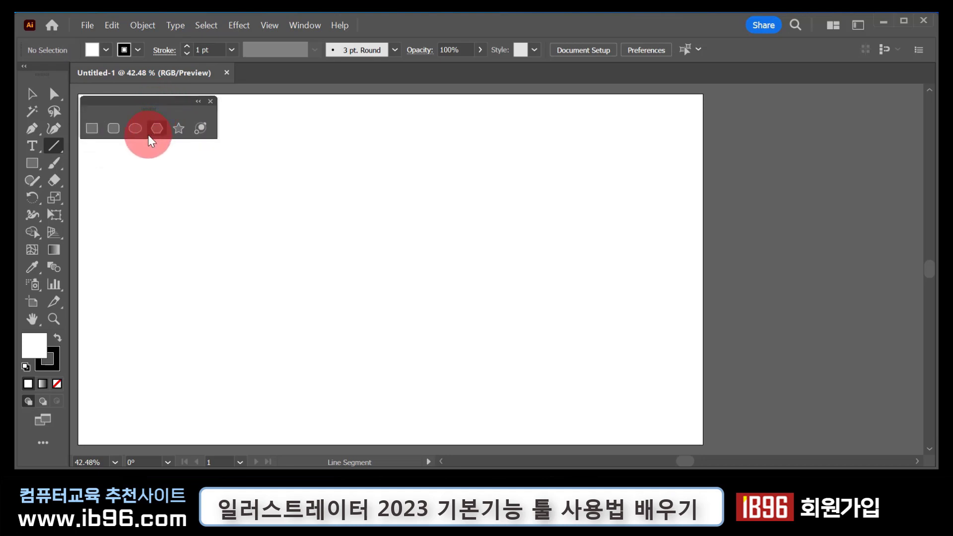
Step: Draw a rectangle about 484 × 366 px on the artboard with the Rectangle tool and undo it
{"action": "left_click", "coordinate": [94, 129]}
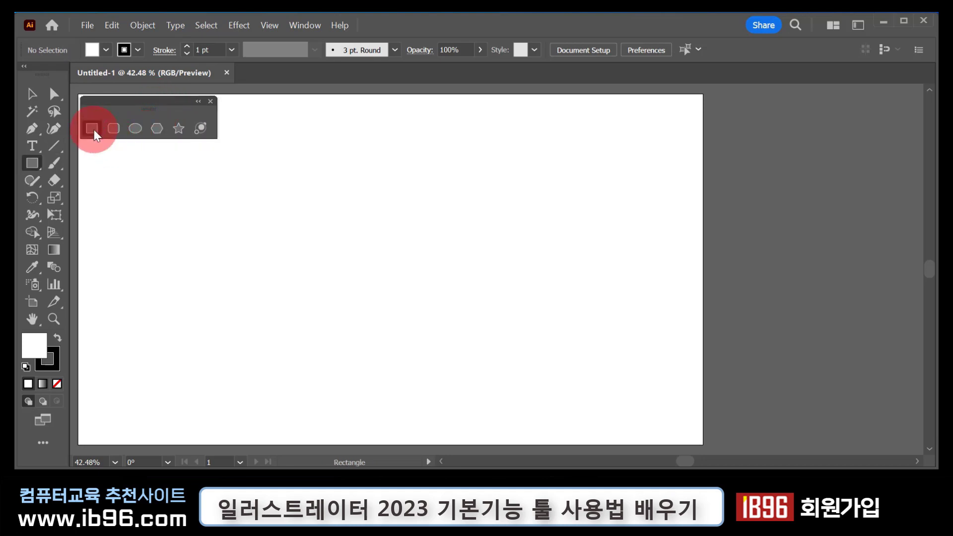
{"action": "left_click_drag", "start_coordinate": [146, 170], "coordinate": [367, 337]}
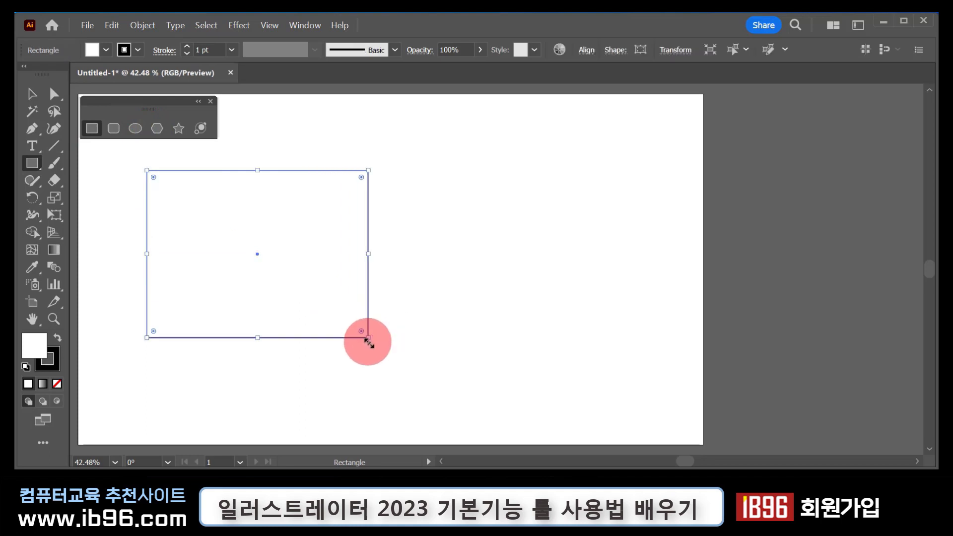
{"action": "key", "text": "ctrl+z"}
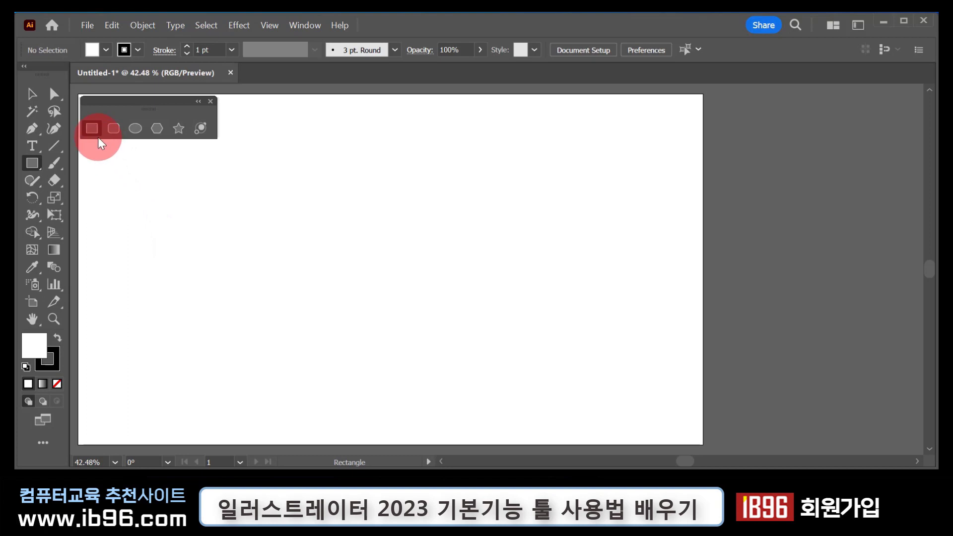
Step: Check the size units in the Rectangle dialog and close it without creating a shape
{"action": "left_click", "coordinate": [167, 221]}
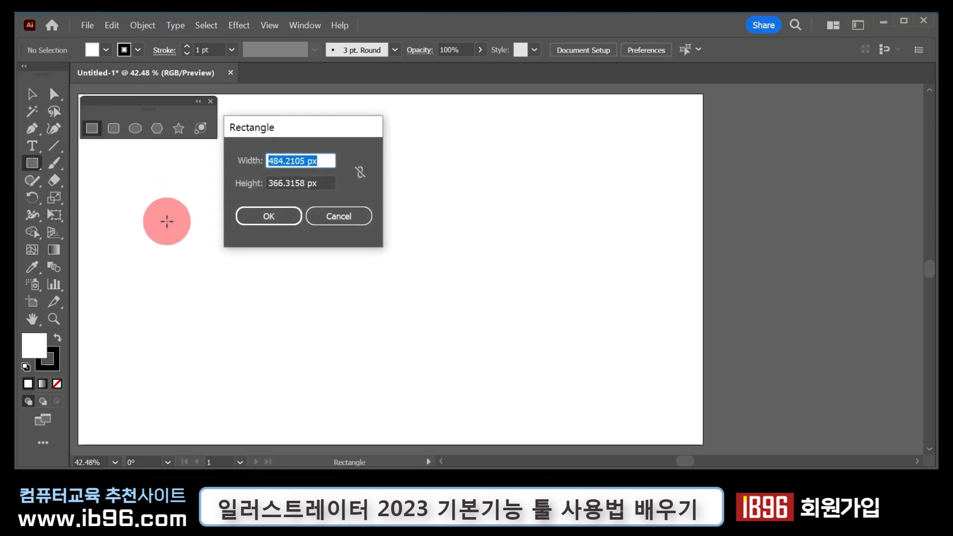
{"action": "left_click_drag", "start_coordinate": [330, 121], "coordinate": [267, 154]}
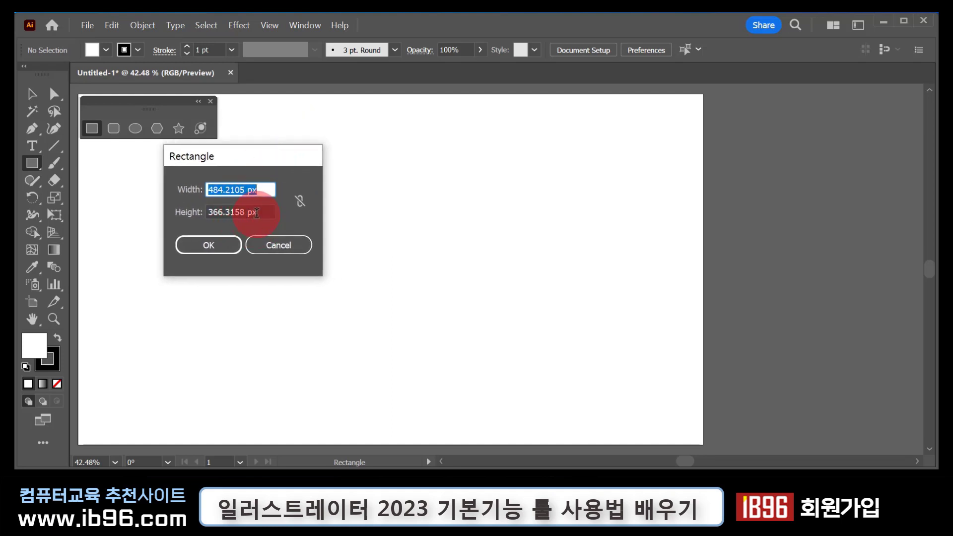
{"action": "left_click", "coordinate": [267, 241]}
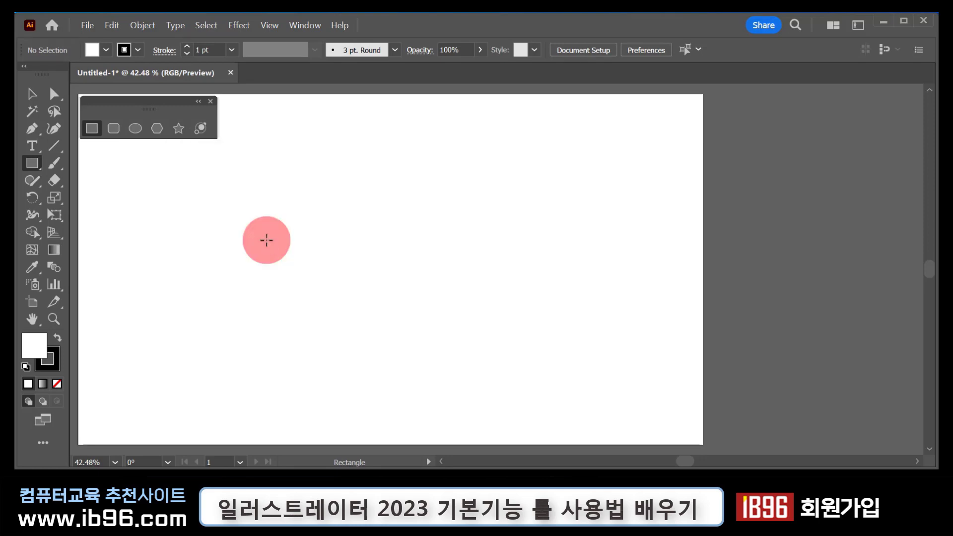
Step: Create a new print document with the Letter preset, 215.9 × 279.4 mm
{"action": "left_click", "coordinate": [90, 26]}
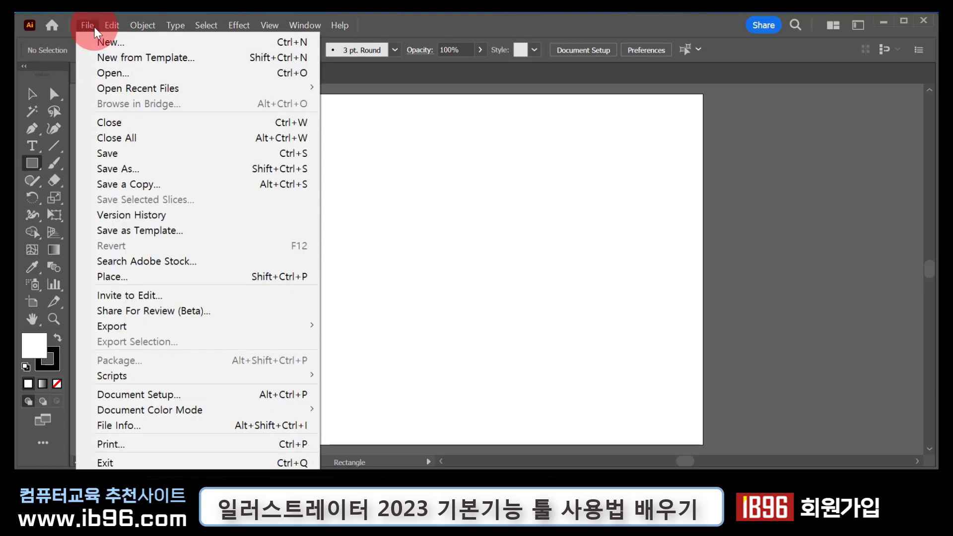
{"action": "left_click", "coordinate": [91, 42]}
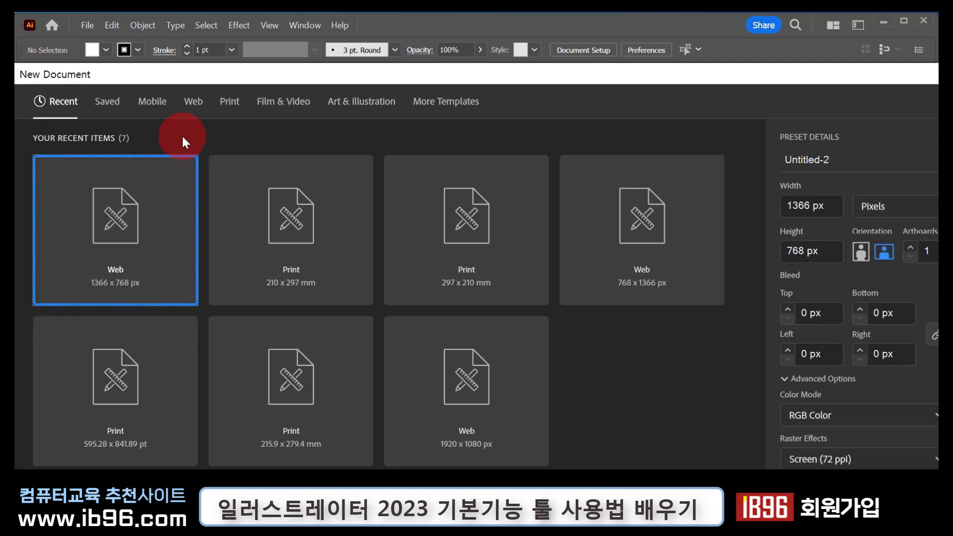
{"action": "left_click", "coordinate": [232, 104]}
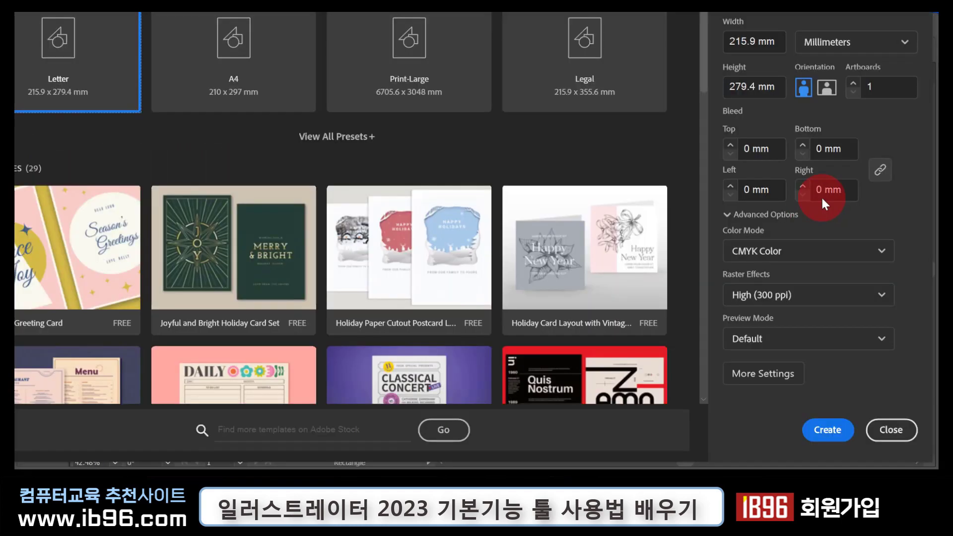
{"action": "left_click", "coordinate": [837, 431]}
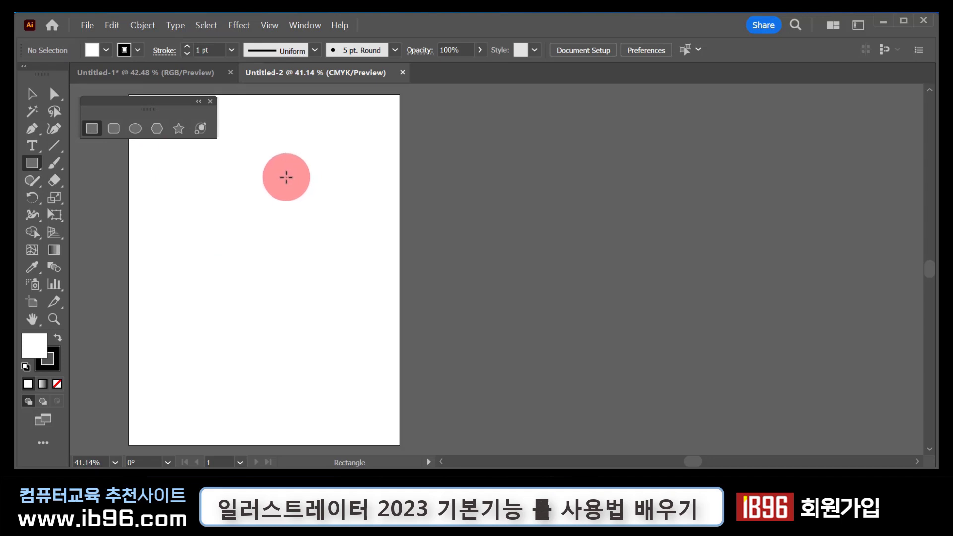
Step: Check the Rectangle dialog's size units in the Letter document, cancel it and close that document
{"action": "left_click", "coordinate": [91, 130]}
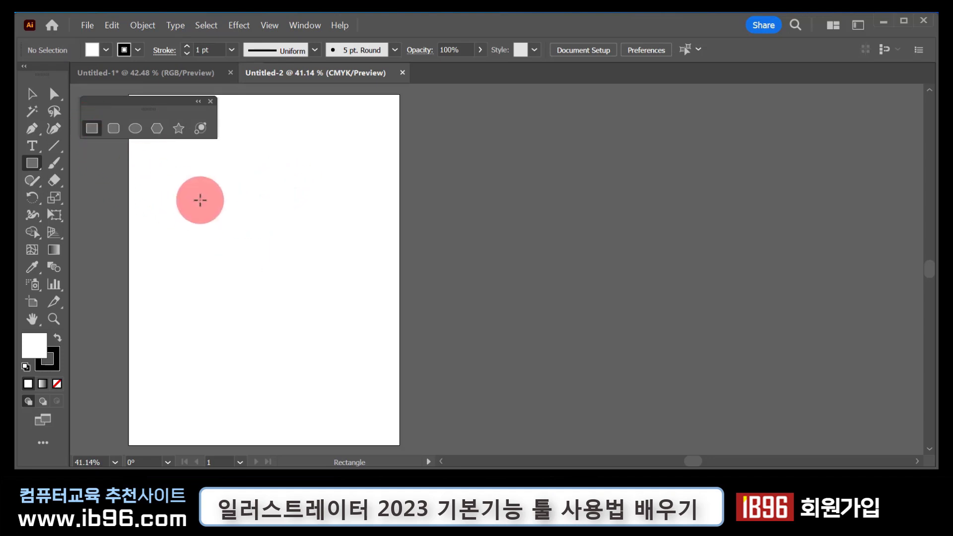
{"action": "left_click", "coordinate": [188, 179]}
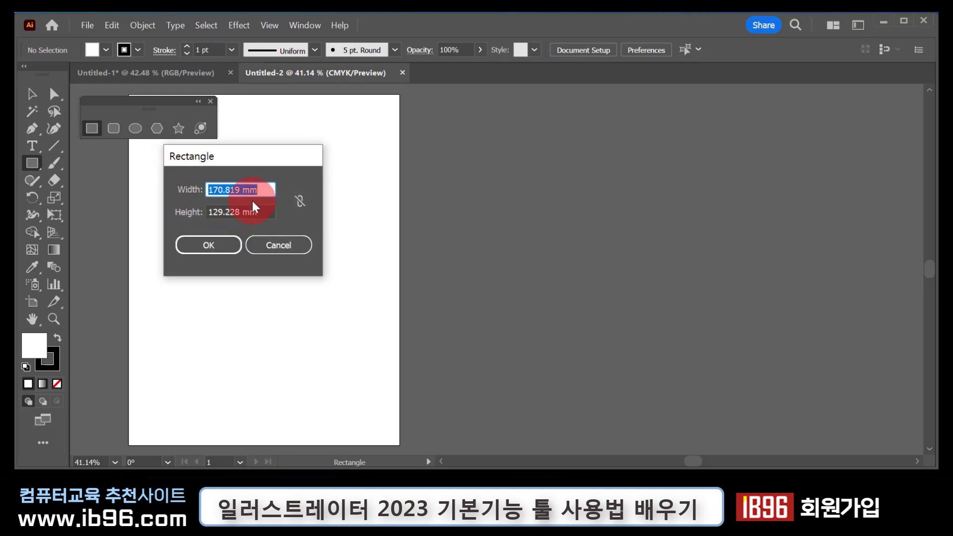
{"action": "left_click", "coordinate": [279, 246]}
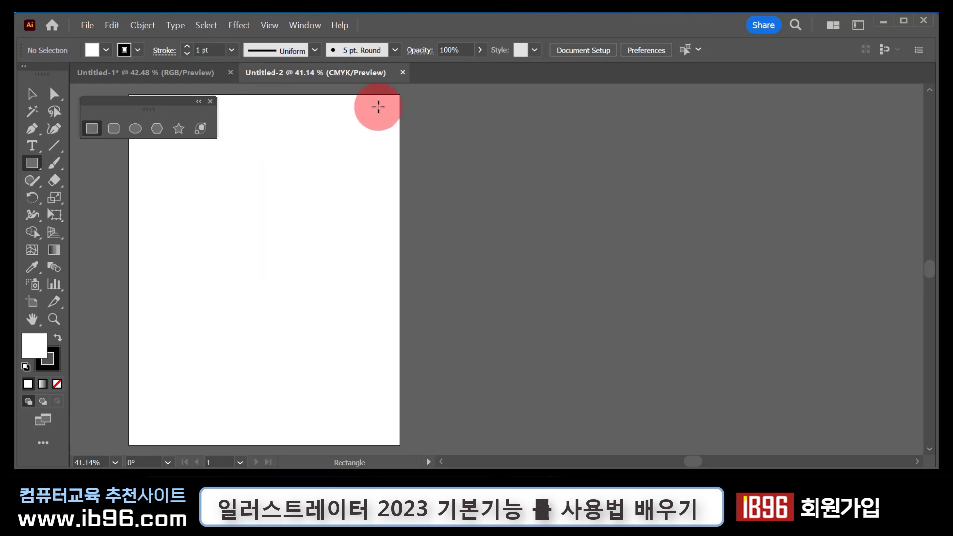
{"action": "left_click", "coordinate": [402, 72]}
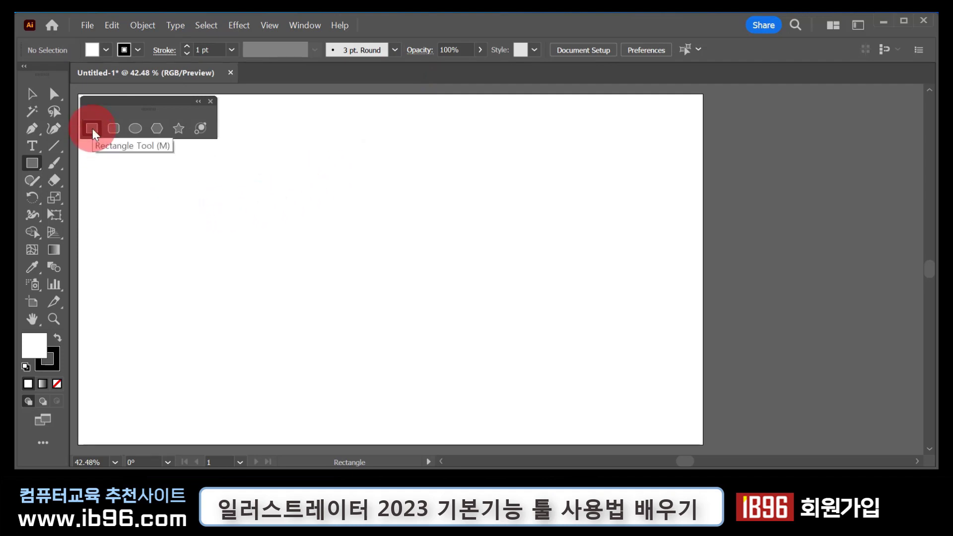
Step: Try entering a 10 mm width for a new rectangle in the pixel-based web document and cancel the dialog
{"action": "left_click", "coordinate": [150, 193]}
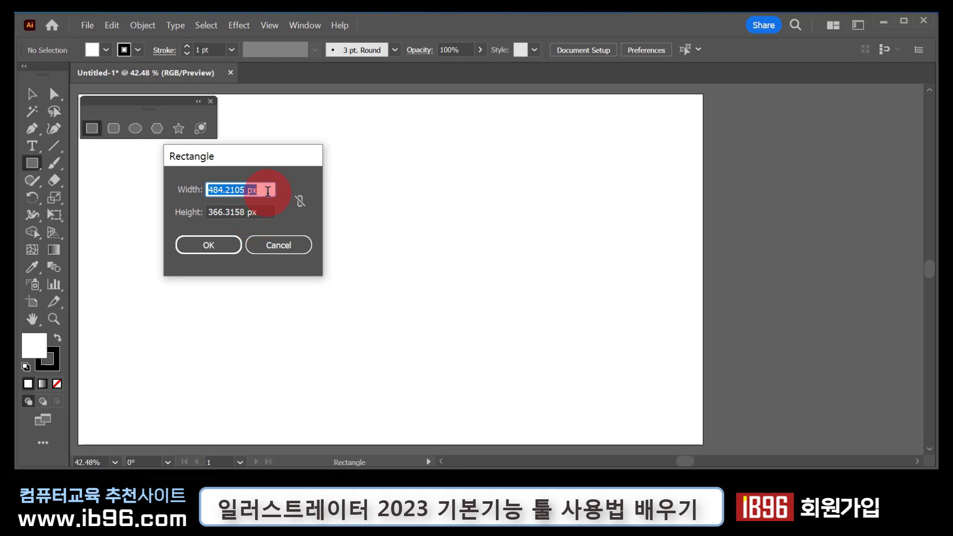
{"action": "left_click", "coordinate": [270, 188]}
{"action": "left_click_drag", "start_coordinate": [270, 188], "coordinate": [201, 216]}
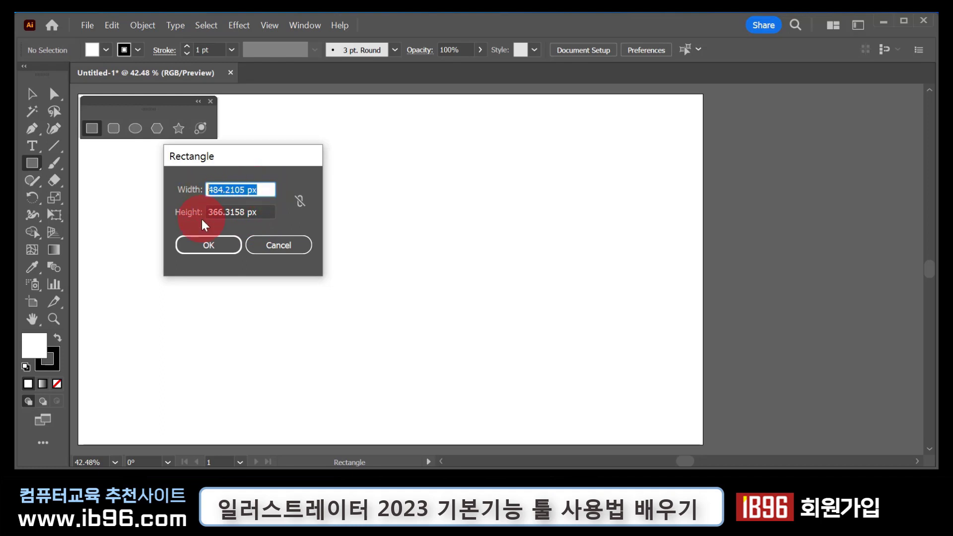
{"action": "type", "text": "10mm"}
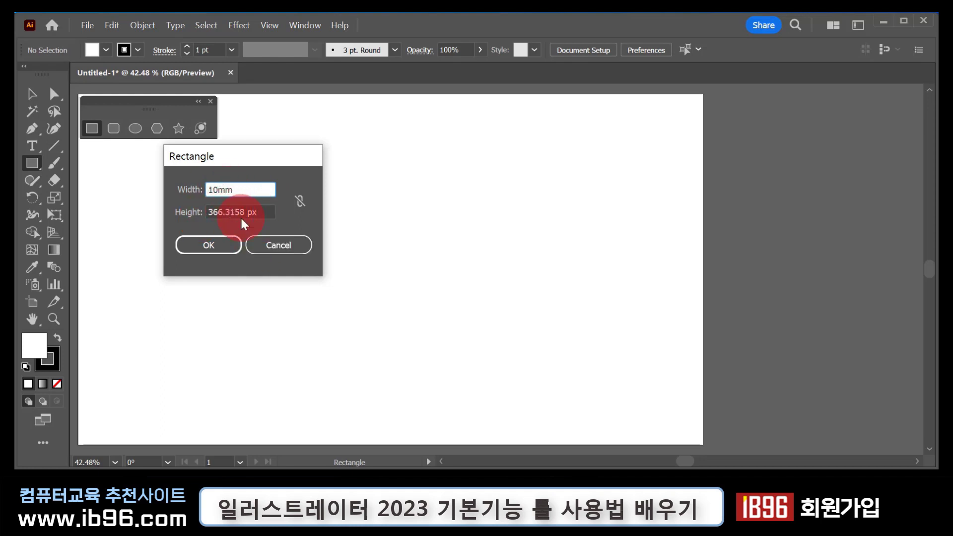
{"action": "left_click", "coordinate": [264, 211]}
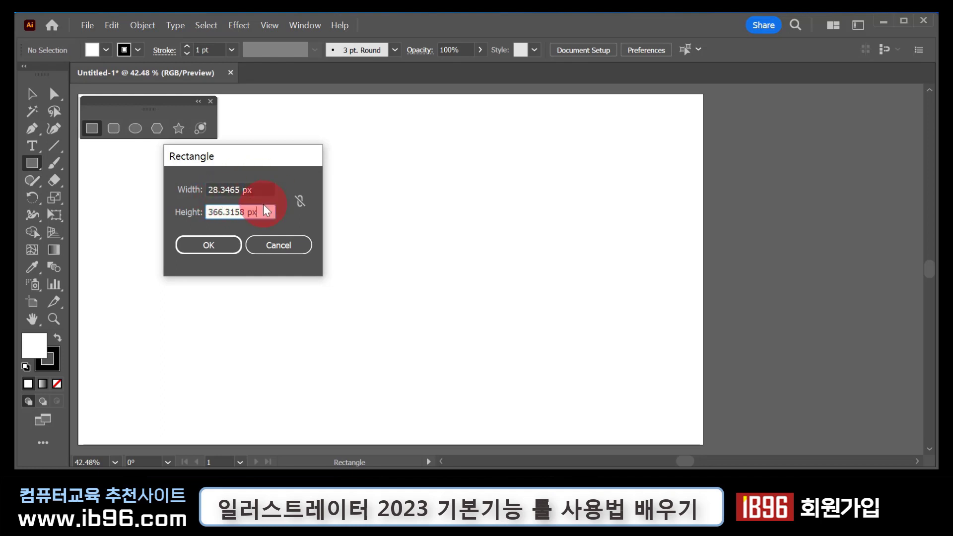
{"action": "left_click", "coordinate": [286, 242]}
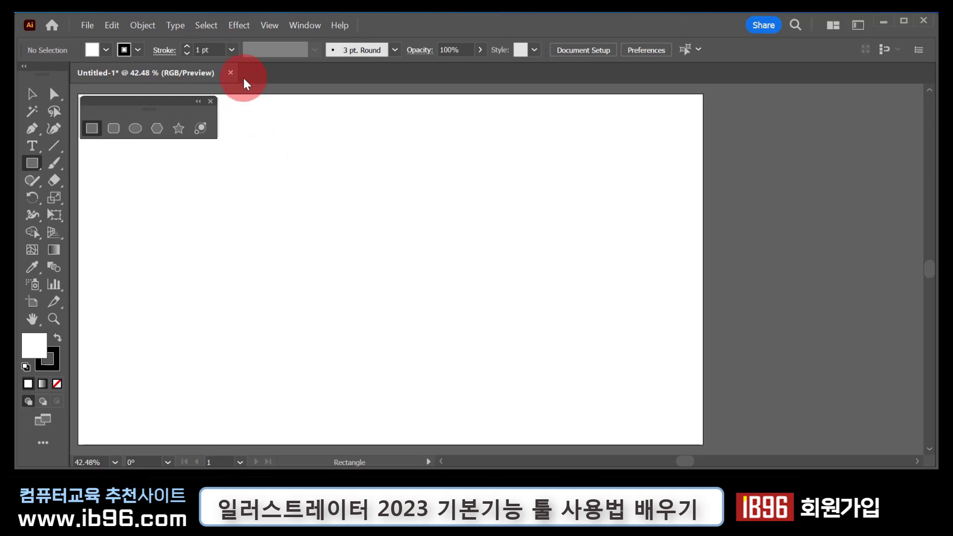
Step: Create a new A4 print document in landscape orientation, 297 × 210 mm, with CMYK color
{"action": "left_click", "coordinate": [93, 26]}
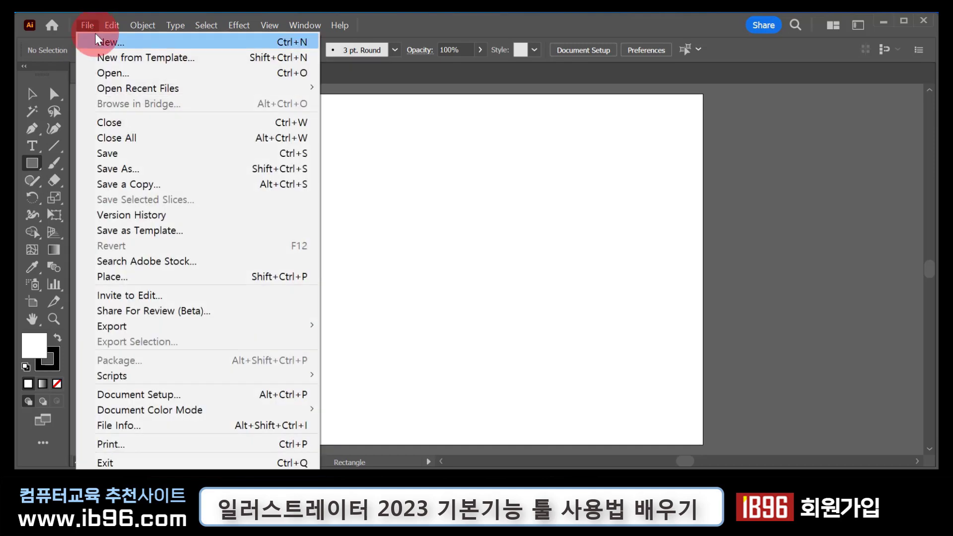
{"action": "left_click", "coordinate": [98, 40]}
{"action": "left_click", "coordinate": [193, 52]}
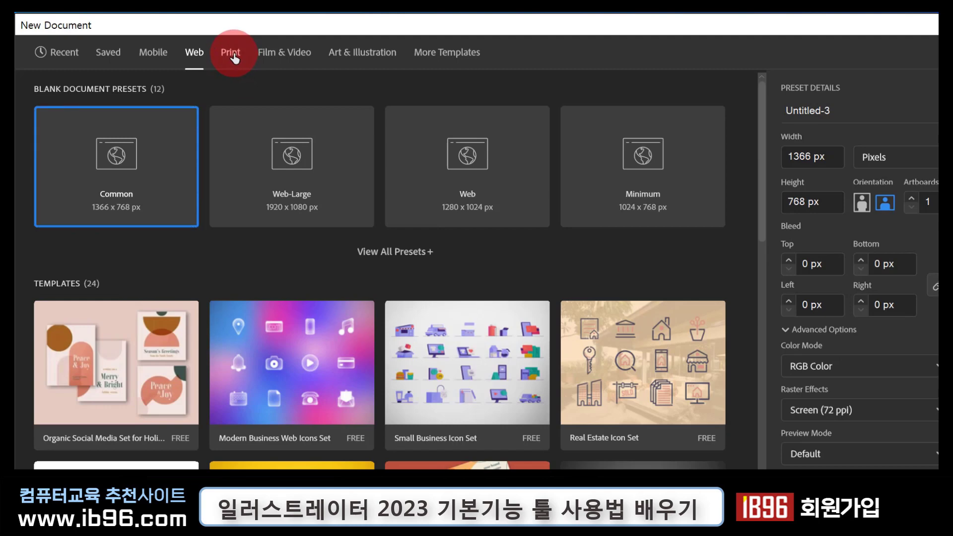
{"action": "left_click", "coordinate": [232, 54]}
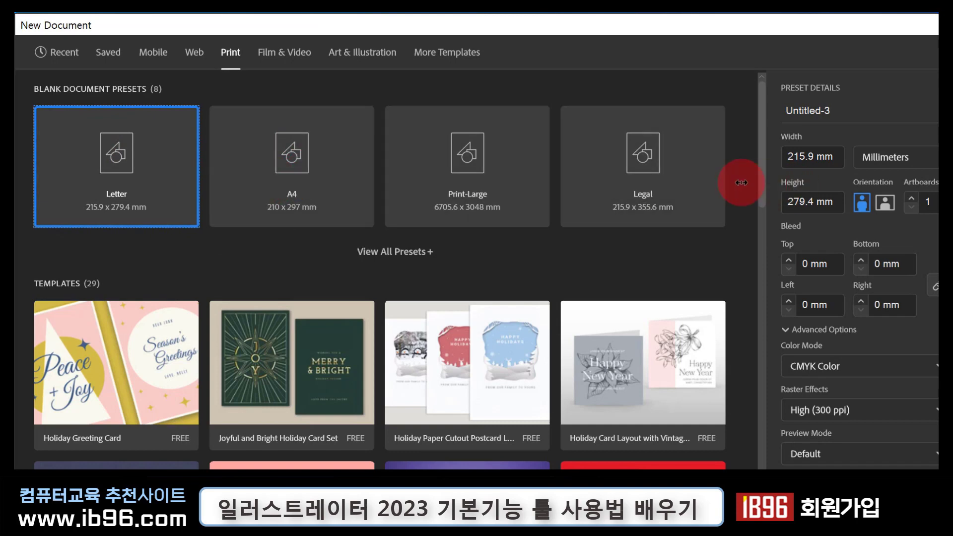
{"action": "left_click", "coordinate": [887, 204]}
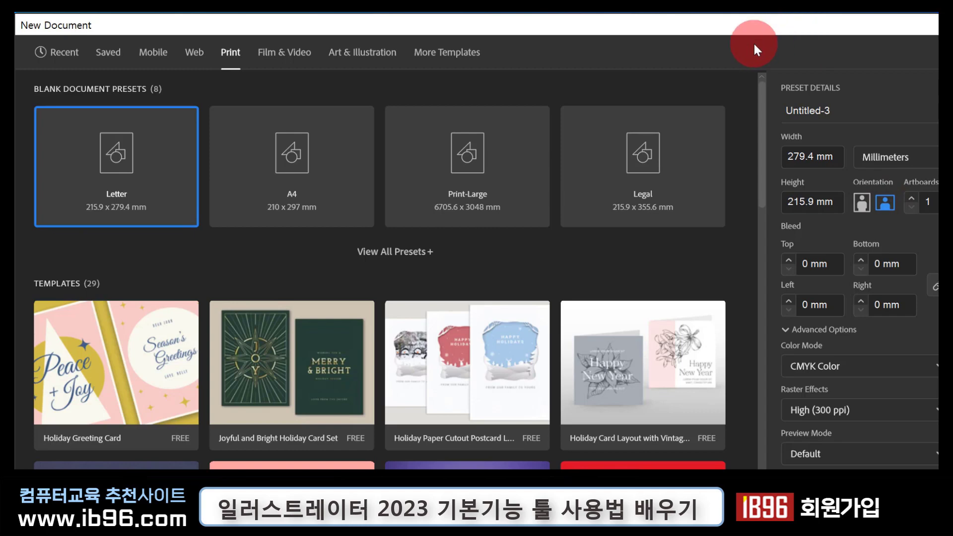
{"action": "left_click", "coordinate": [315, 192]}
{"action": "left_click", "coordinate": [878, 201]}
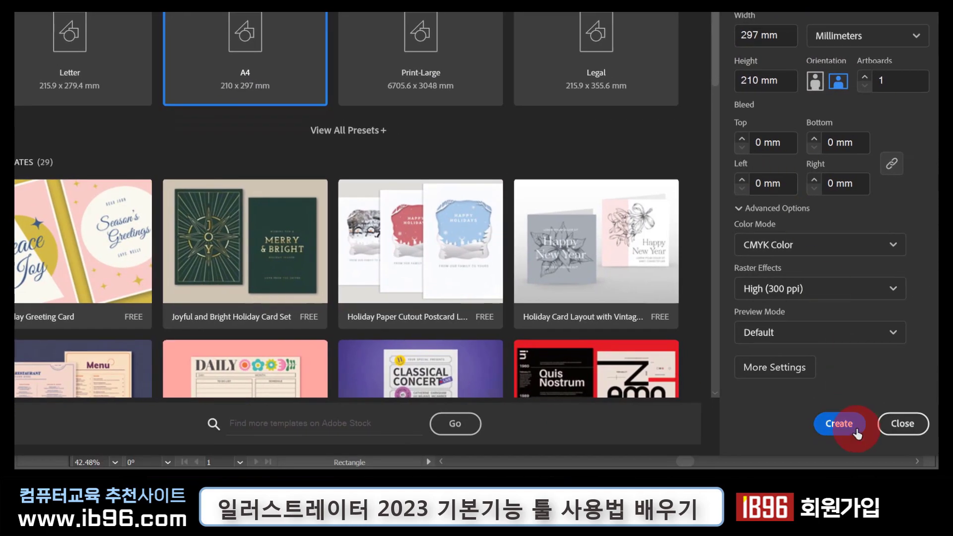
{"action": "left_click", "coordinate": [853, 425]}
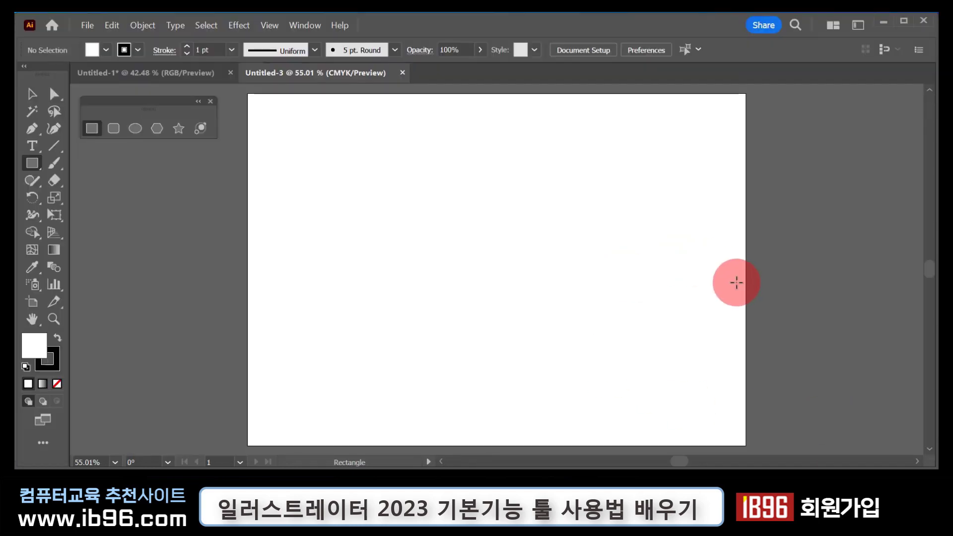
Step: Create a rectangle 170.819 mm wide and 129.228 mm high on the A4 artboard by numeric size
{"action": "left_click_drag", "start_coordinate": [660, 262], "coordinate": [483, 262]}
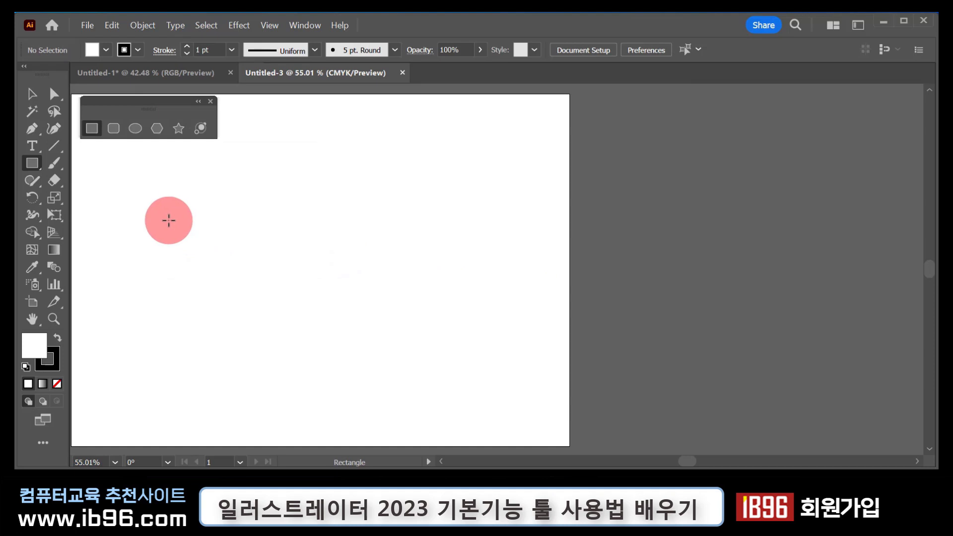
{"action": "left_click", "coordinate": [169, 219]}
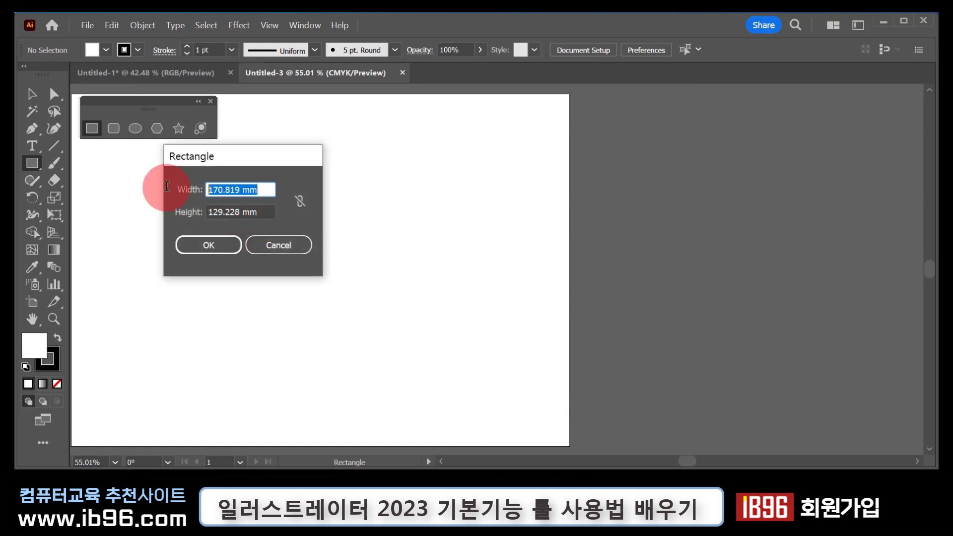
{"action": "left_click", "coordinate": [224, 244]}
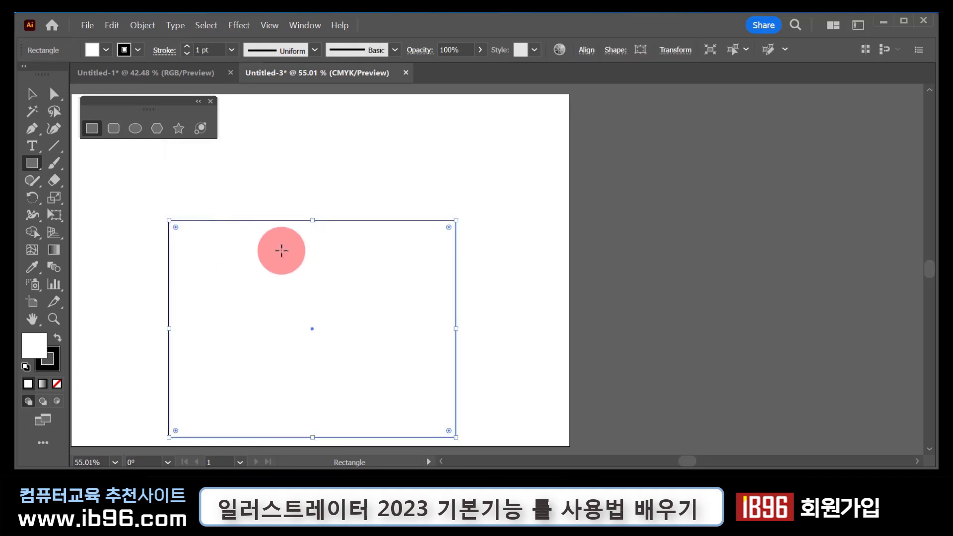
Step: Move the rectangle toward the artboard's upper left and shrink it from its upper-right corner and bottom edge
{"action": "key", "text": "v"}
{"action": "left_click_drag", "start_coordinate": [234, 219], "coordinate": [176, 158]}
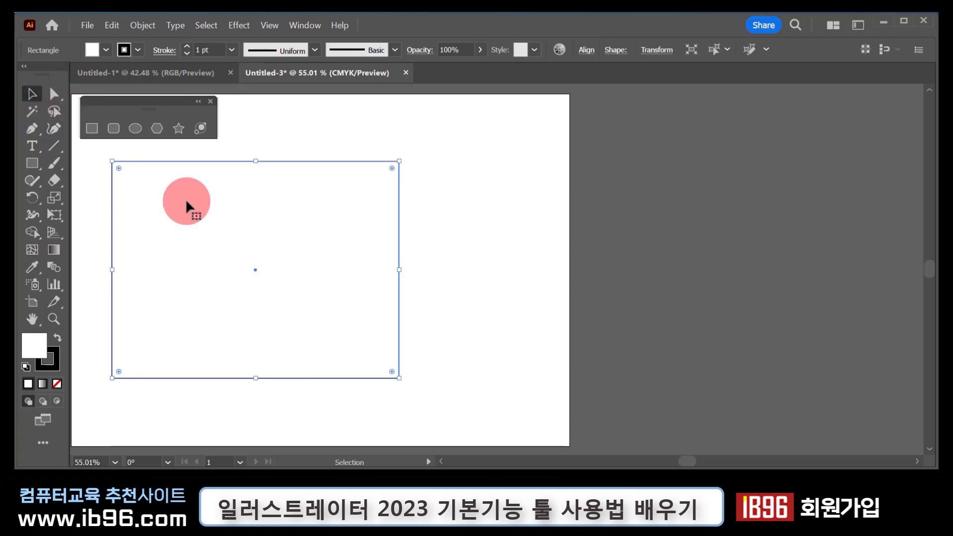
{"action": "left_click_drag", "start_coordinate": [400, 160], "coordinate": [348, 209]}
{"action": "mouse_move", "coordinate": [349, 379]}
{"action": "left_mouse_down"}
{"action": "mouse_move", "coordinate": [264, 278]}
{"action": "mouse_move", "coordinate": [348, 373]}
{"action": "left_mouse_up"}
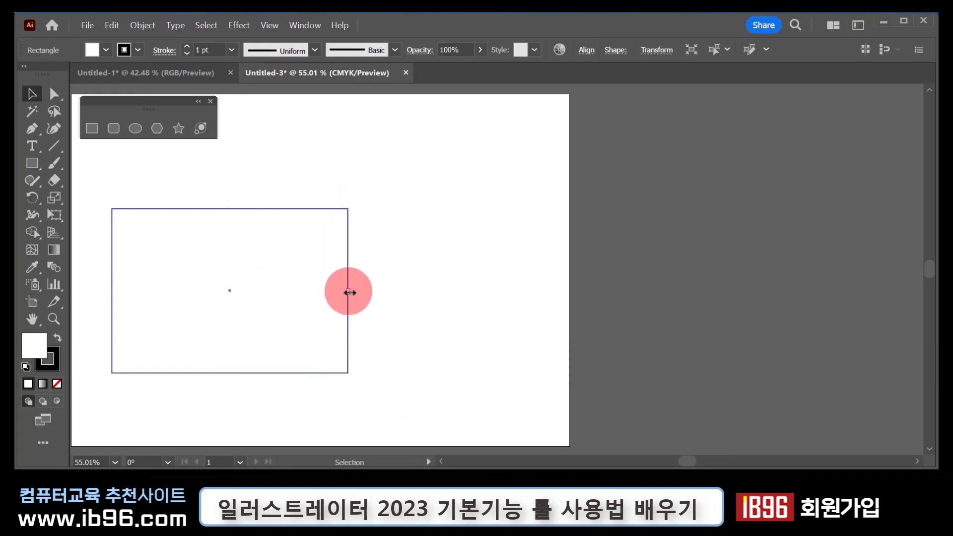
Step: Narrow the rectangle from its right edge, raise its top edge slightly, and move it toward the artboard's upper left
{"action": "mouse_move", "coordinate": [350, 293]}
{"action": "left_mouse_down"}
{"action": "mouse_move", "coordinate": [453, 291]}
{"action": "mouse_move", "coordinate": [333, 293]}
{"action": "left_mouse_up"}
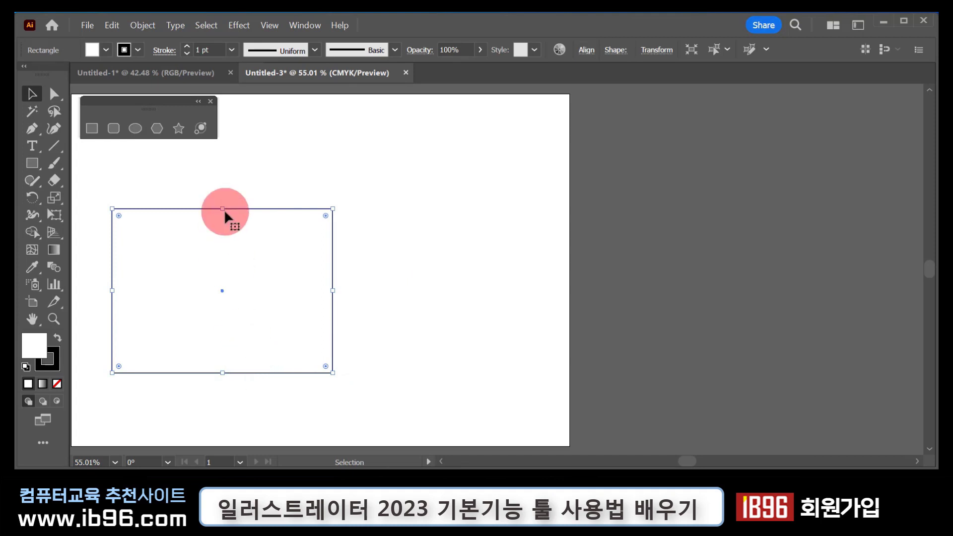
{"action": "mouse_move", "coordinate": [222, 208]}
{"action": "left_mouse_down"}
{"action": "mouse_move", "coordinate": [223, 155]}
{"action": "mouse_move", "coordinate": [222, 200]}
{"action": "left_mouse_up"}
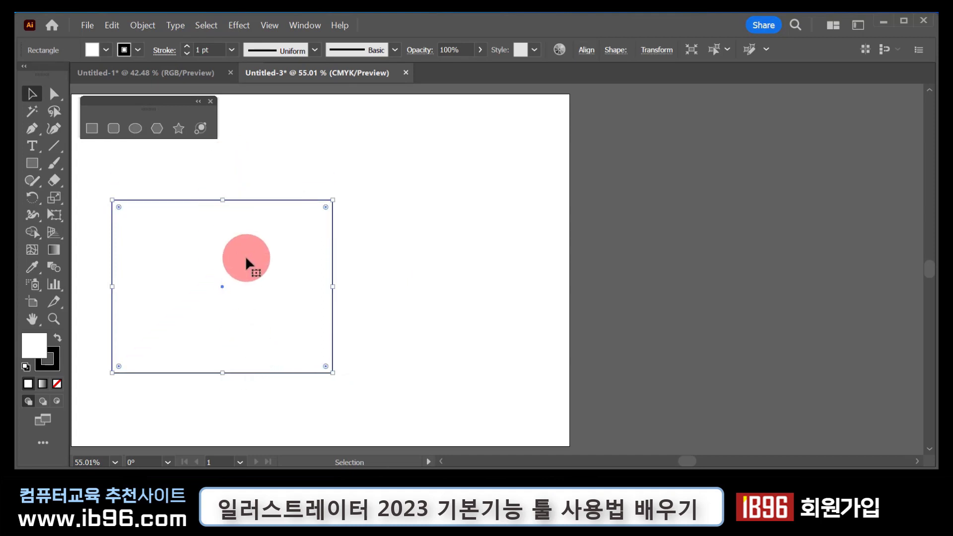
{"action": "left_click_drag", "start_coordinate": [245, 258], "coordinate": [241, 230]}
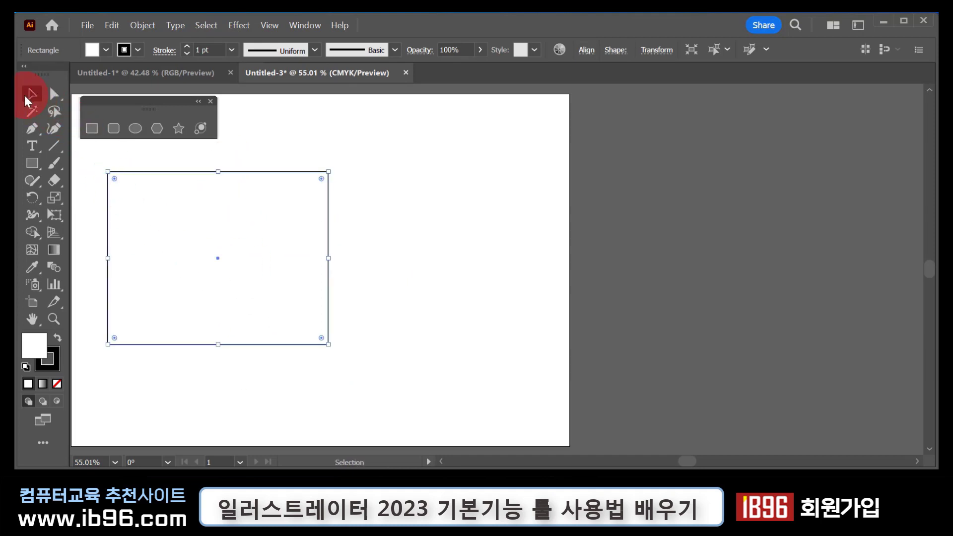
{"action": "left_click", "coordinate": [254, 235]}
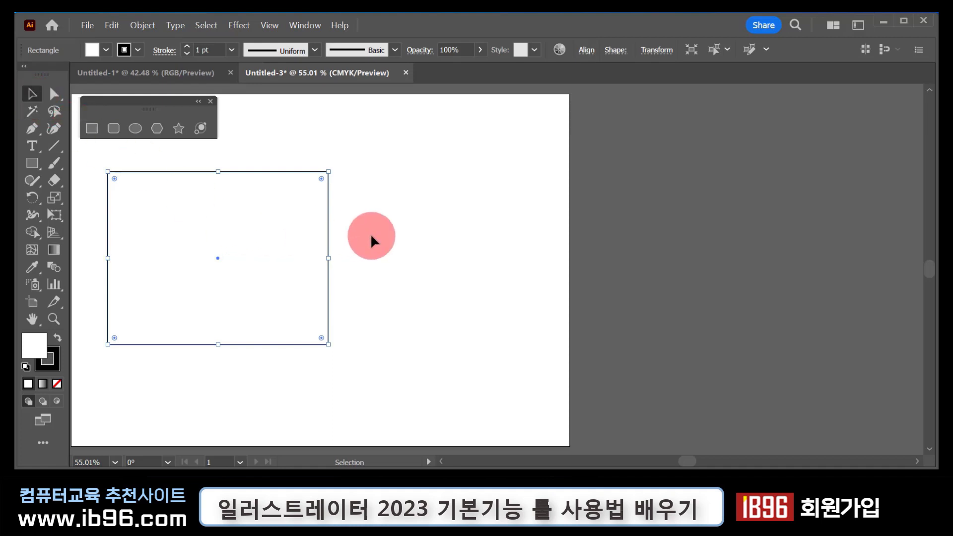
{"action": "left_click_drag", "start_coordinate": [162, 243], "coordinate": [187, 201]}
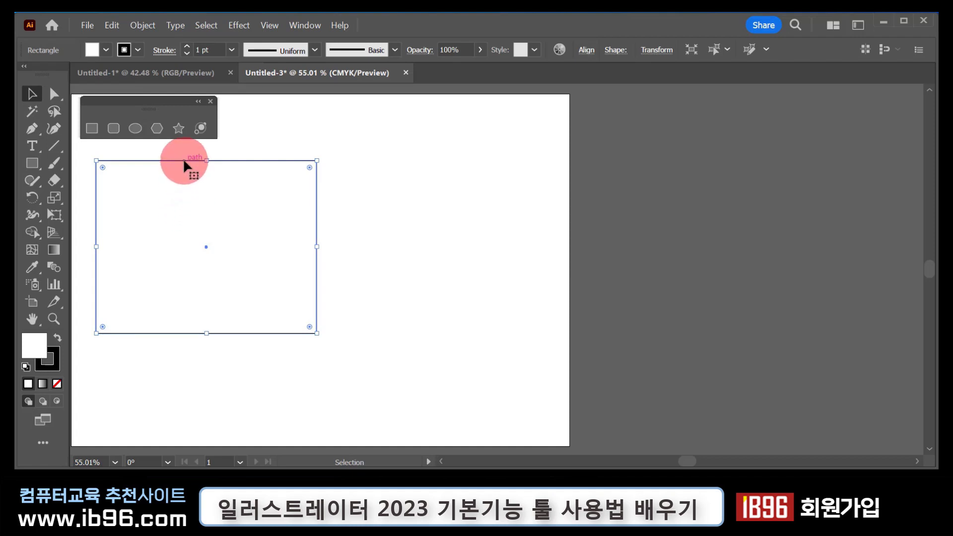
{"action": "mouse_move", "coordinate": [184, 160]}
{"action": "left_mouse_down"}
{"action": "mouse_move", "coordinate": [304, 182]}
{"action": "mouse_move", "coordinate": [180, 158]}
{"action": "left_mouse_up"}
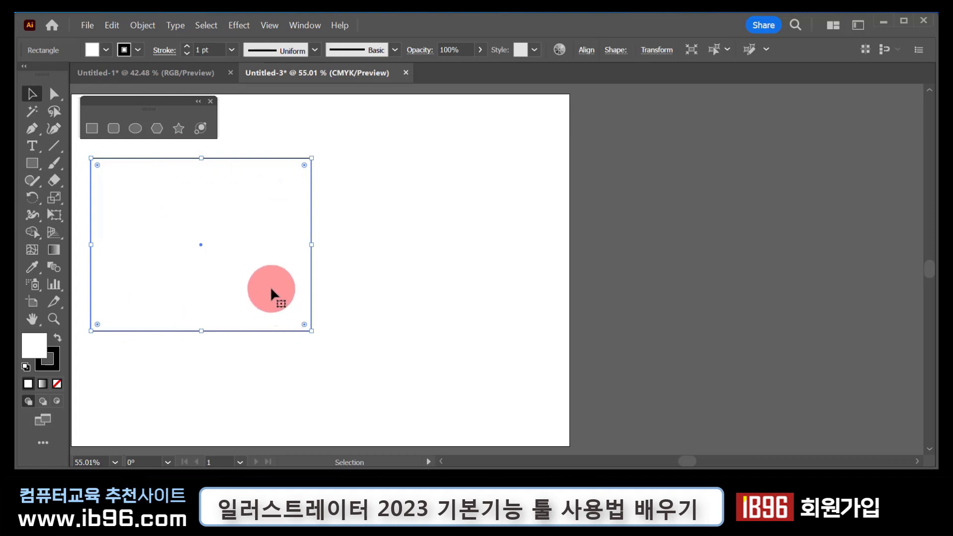
{"action": "mouse_move", "coordinate": [261, 260]}
{"action": "left_mouse_down"}
{"action": "mouse_move", "coordinate": [336, 259]}
{"action": "mouse_move", "coordinate": [251, 256]}
{"action": "mouse_move", "coordinate": [272, 263]}
{"action": "left_mouse_up"}
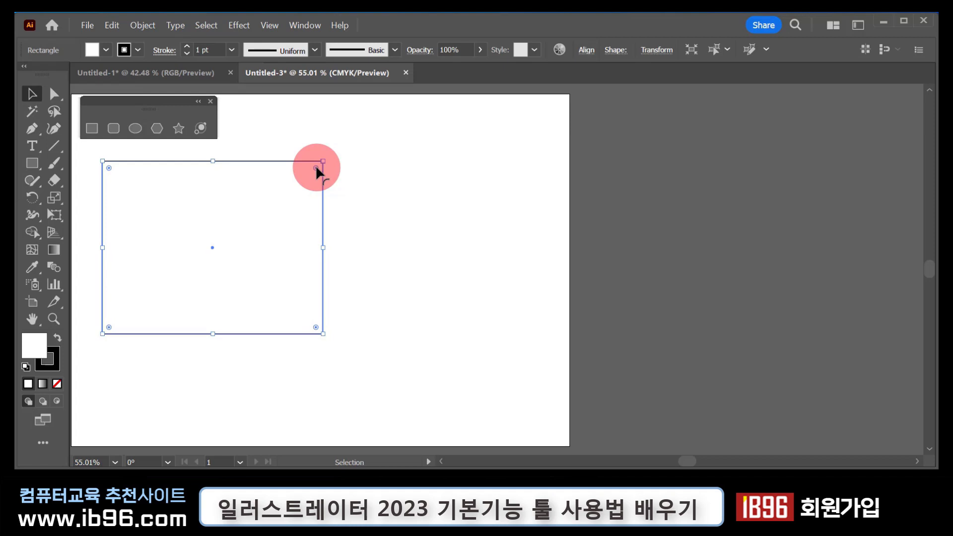
Step: Round all four corners of the rectangle together with a live corner widget, and delete the shape
{"action": "left_click_drag", "start_coordinate": [316, 169], "coordinate": [288, 187]}
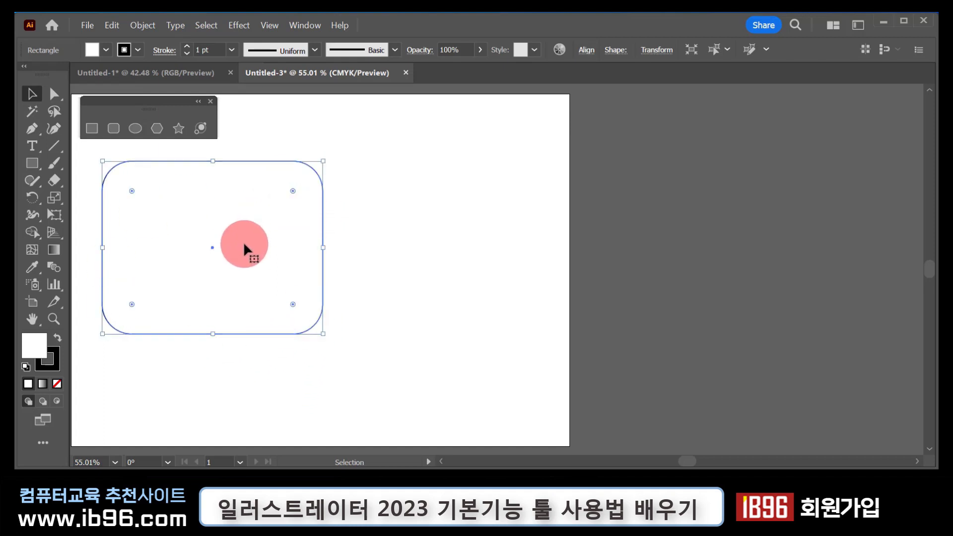
{"action": "left_click_drag", "start_coordinate": [249, 212], "coordinate": [246, 235]}
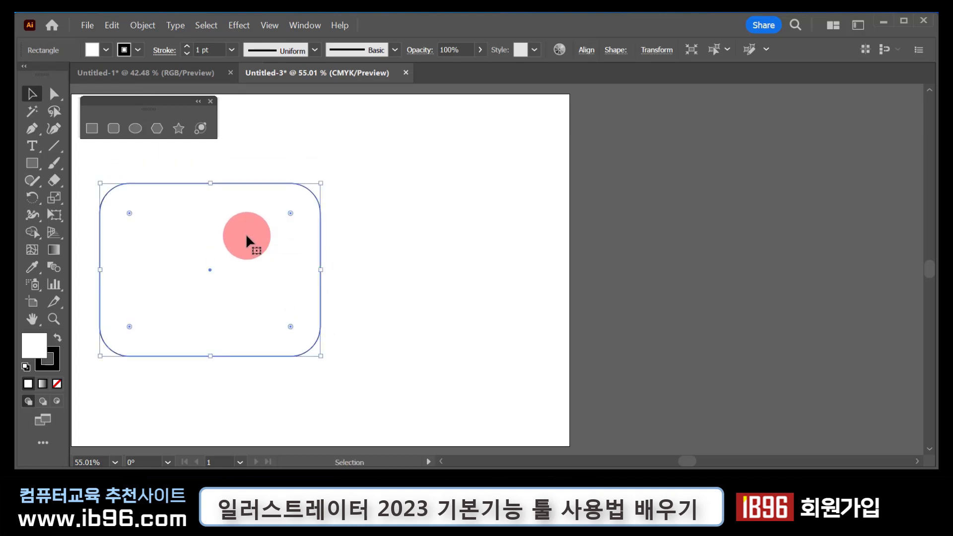
{"action": "key", "text": "Delete"}
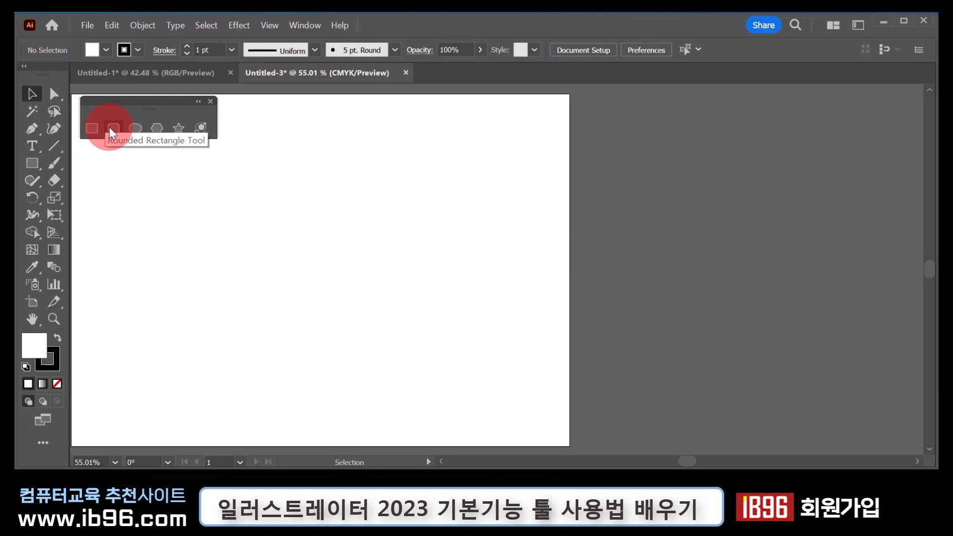
Step: Draw a rounded rectangle freehand, about 87 × 74 mm, on the artboard's left side and delete it
{"action": "left_click", "coordinate": [113, 129]}
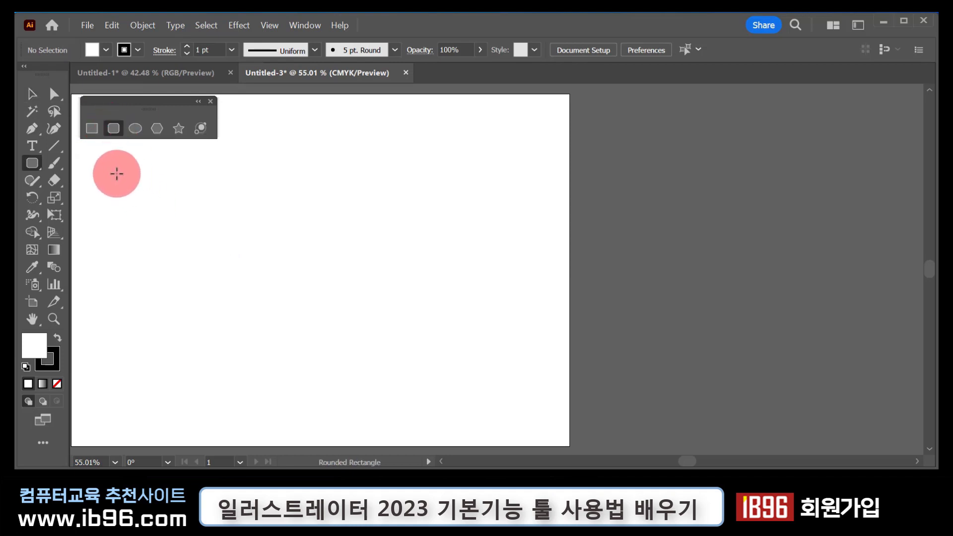
{"action": "left_click_drag", "start_coordinate": [117, 175], "coordinate": [262, 299]}
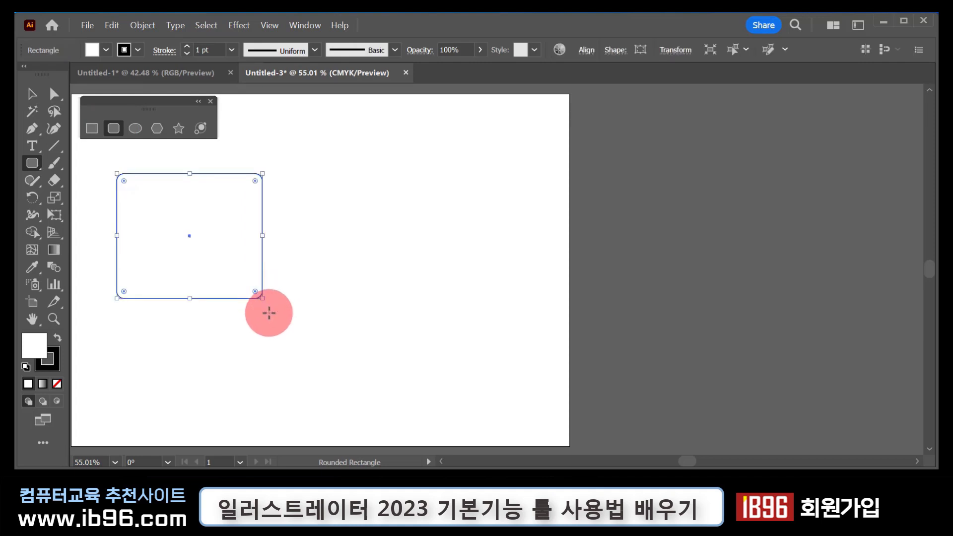
{"action": "key", "text": "v"}
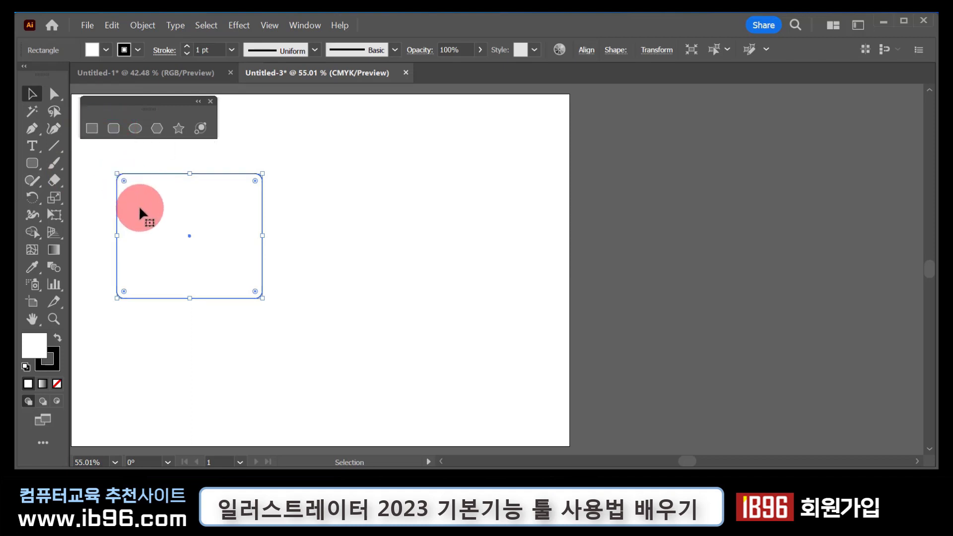
{"action": "left_click_drag", "start_coordinate": [106, 165], "coordinate": [208, 288]}
{"action": "key", "text": "Delete"}
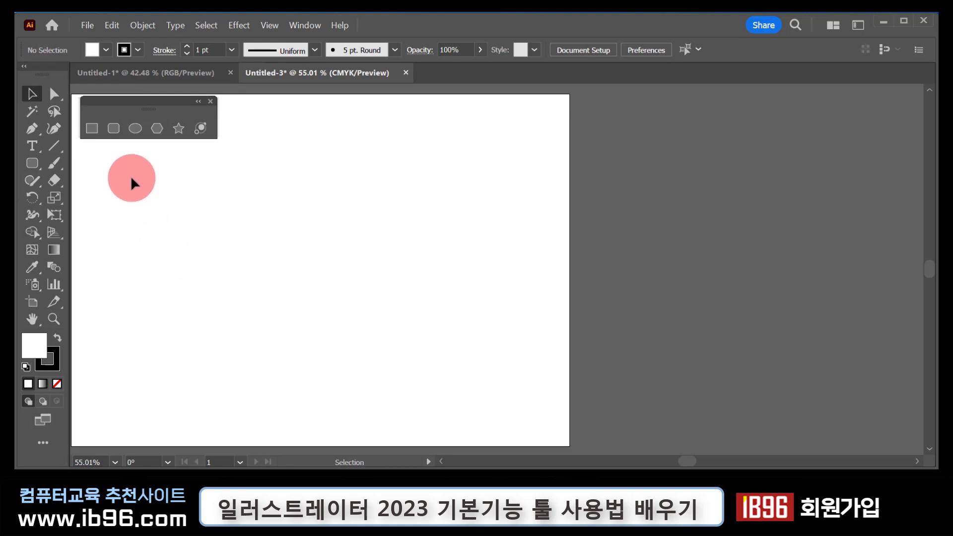
Step: Create a rounded rectangle by numeric size, 86.617 mm wide and 74.284 mm high with a 4.233 mm corner radius
{"action": "left_click", "coordinate": [113, 128]}
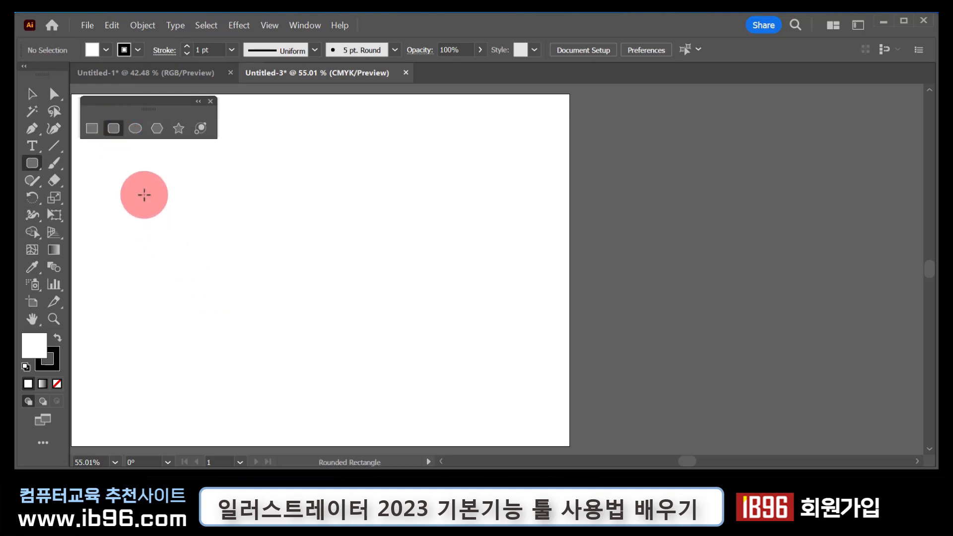
{"action": "left_click", "coordinate": [144, 195]}
{"action": "left_click_drag", "start_coordinate": [177, 269], "coordinate": [96, 159]}
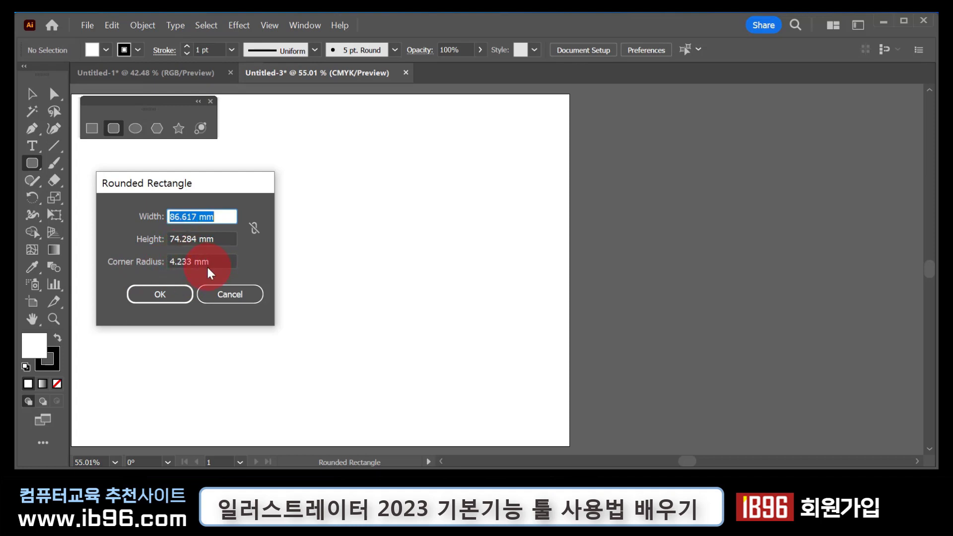
{"action": "left_click", "coordinate": [168, 295]}
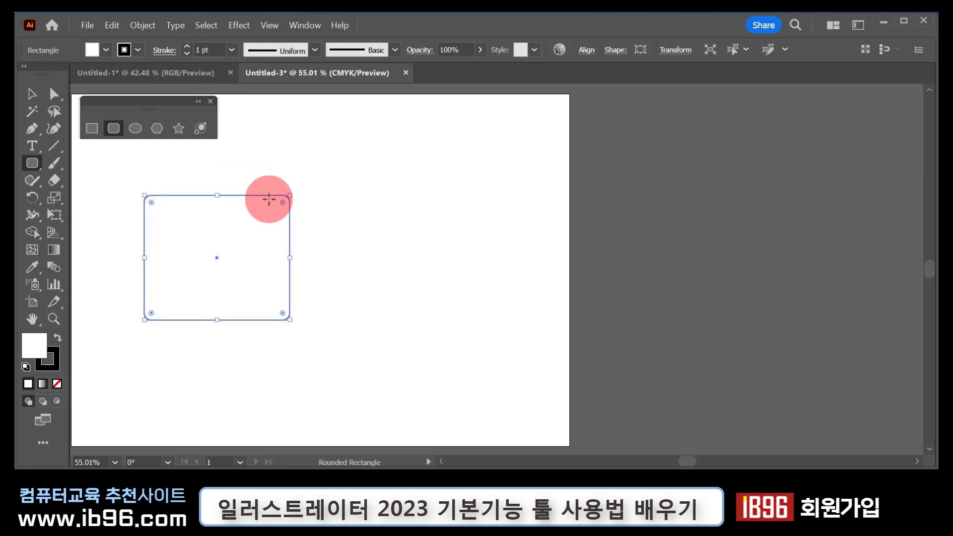
Step: Round the rectangle's corners much further with a live corner widget, and clear the shape from the artboard
{"action": "left_click", "coordinate": [32, 94]}
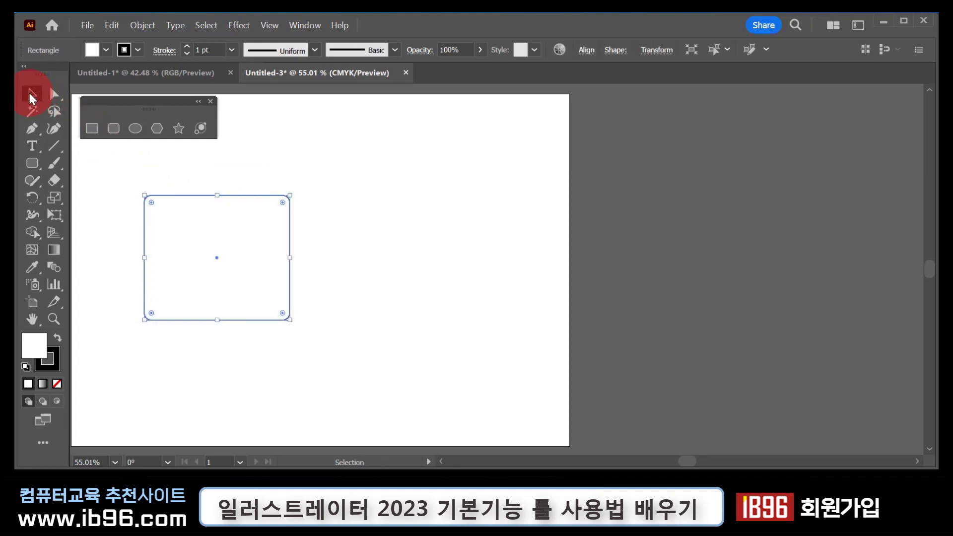
{"action": "left_click_drag", "start_coordinate": [283, 203], "coordinate": [254, 232]}
{"action": "left_click_drag", "start_coordinate": [243, 265], "coordinate": [256, 230]}
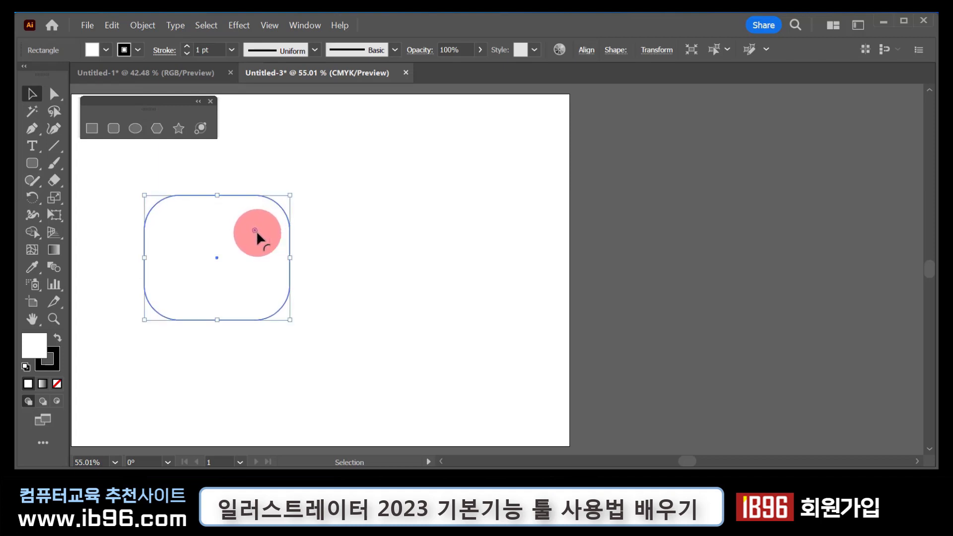
{"action": "left_click", "coordinate": [115, 129]}
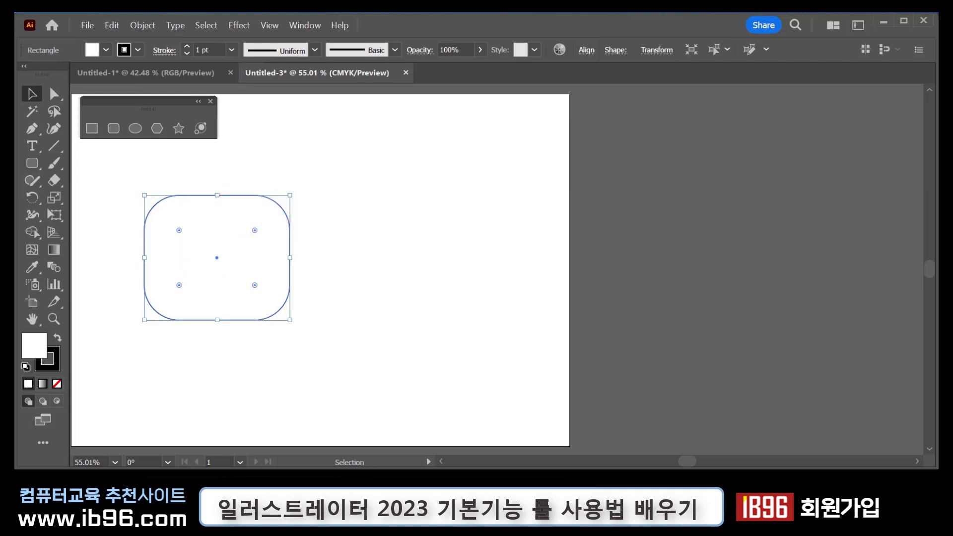
{"action": "mouse_move", "coordinate": [267, 197]}
{"action": "left_mouse_down"}
{"action": "mouse_move", "coordinate": [221, 207]}
{"action": "mouse_move", "coordinate": [218, 250]}
{"action": "mouse_move", "coordinate": [245, 265]}
{"action": "mouse_move", "coordinate": [277, 257]}
{"action": "mouse_move", "coordinate": [292, 238]}
{"action": "mouse_move", "coordinate": [281, 210]}
{"action": "mouse_move", "coordinate": [267, 201]}
{"action": "mouse_move", "coordinate": [255, 231]}
{"action": "mouse_move", "coordinate": [281, 213]}
{"action": "left_mouse_up"}
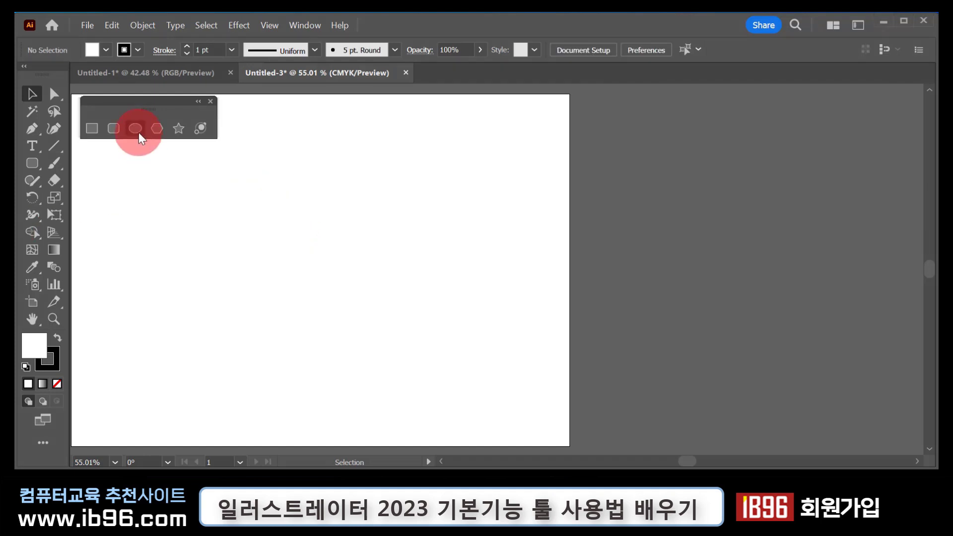
Step: Draw a perfect circle with the Ellipse tool in the artboard's left half
{"action": "left_click", "coordinate": [138, 128]}
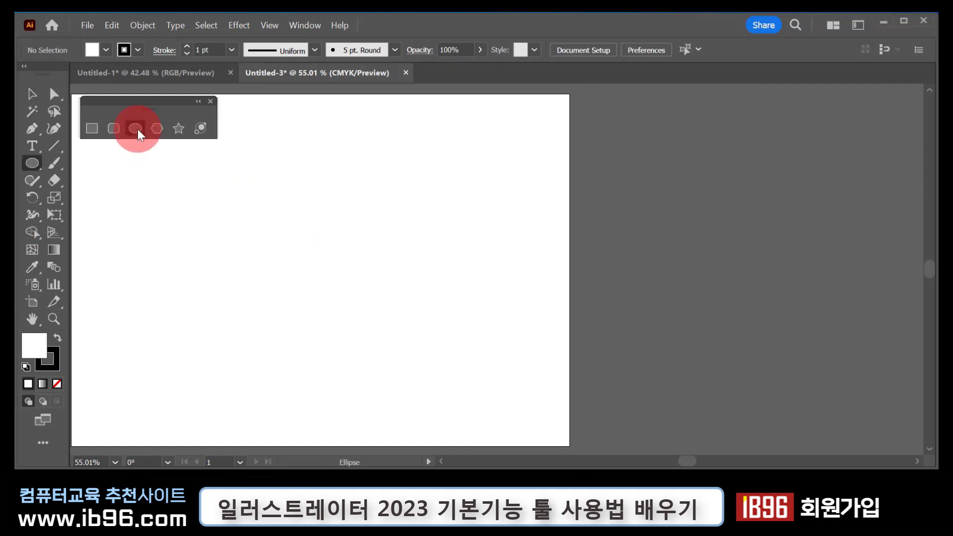
{"action": "left_click_drag", "start_coordinate": [146, 204], "coordinate": [166, 218]}
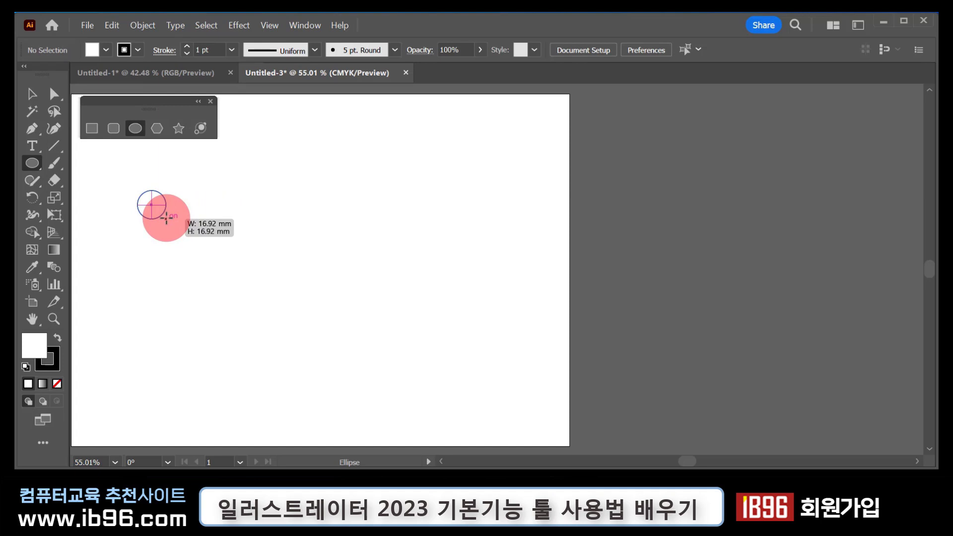
{"action": "mouse_move", "coordinate": [166, 218]}
{"action": "left_mouse_down"}
{"action": "mouse_move", "coordinate": [330, 394]}
{"action": "mouse_move", "coordinate": [196, 274]}
{"action": "left_mouse_up"}
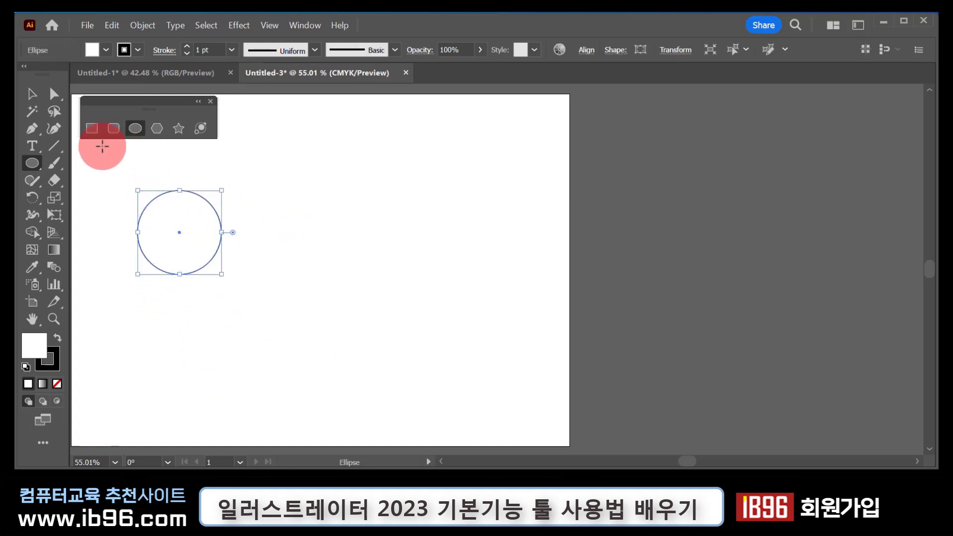
Step: Draw a square overlapping the circle's upper left and a smaller rounded square overlapping its lower left
{"action": "left_click", "coordinate": [92, 129]}
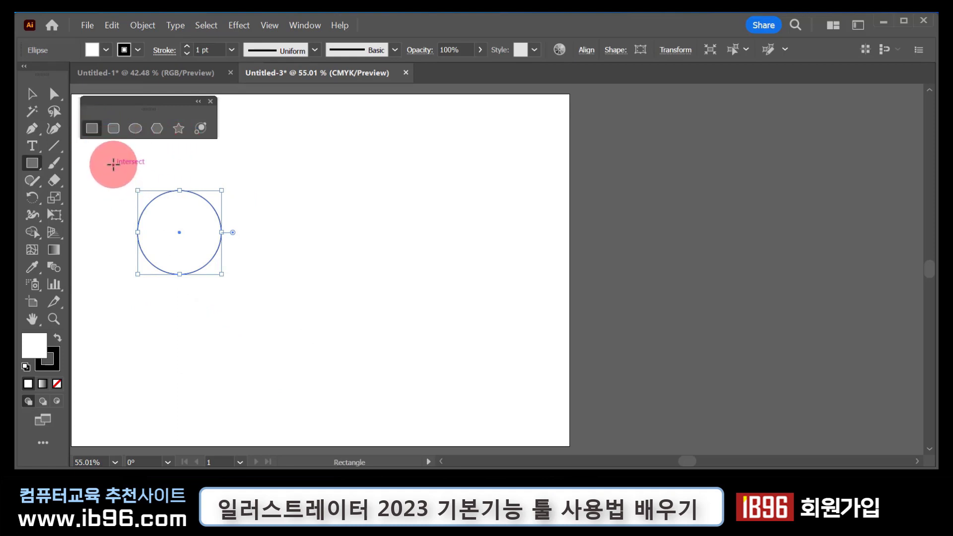
{"action": "left_click_drag", "start_coordinate": [113, 165], "coordinate": [178, 230]}
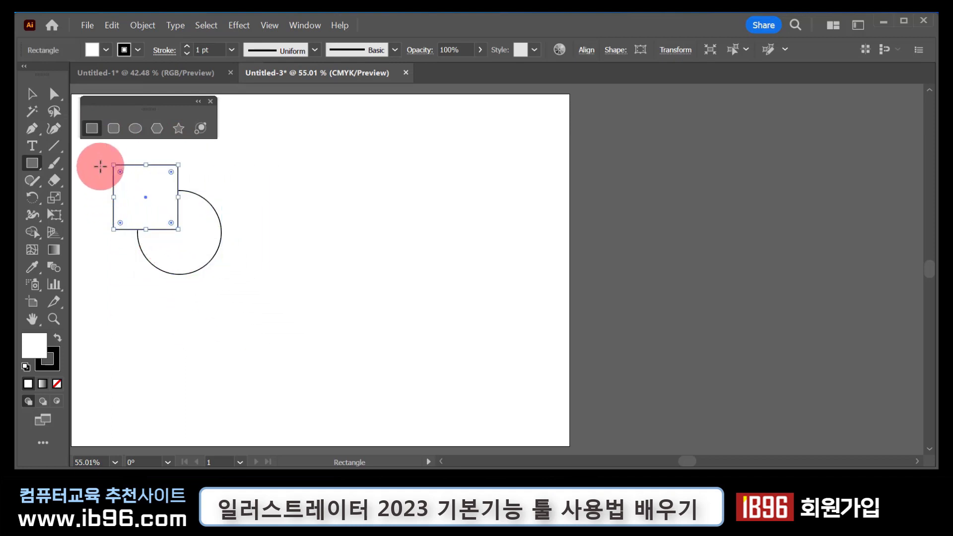
{"action": "left_click", "coordinate": [113, 129]}
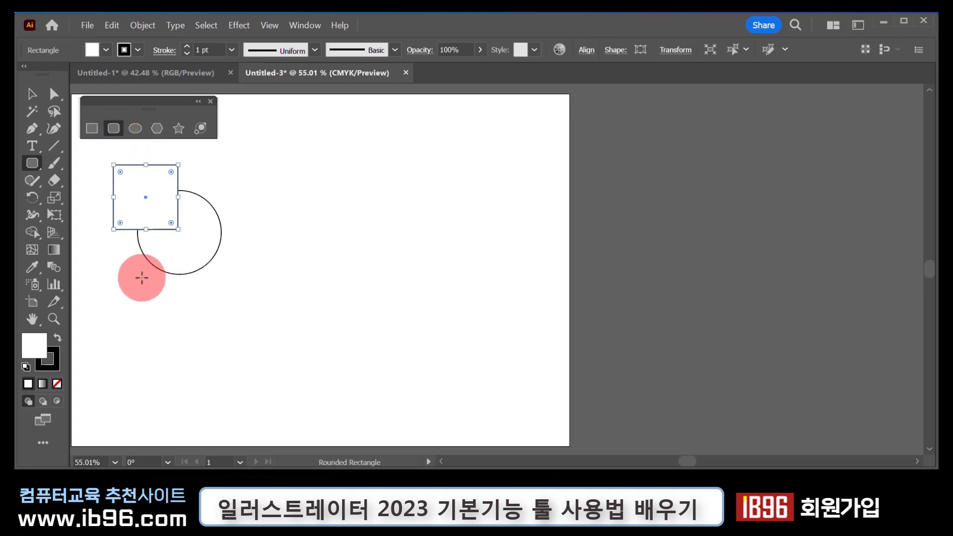
{"action": "left_click_drag", "start_coordinate": [128, 268], "coordinate": [178, 318]}
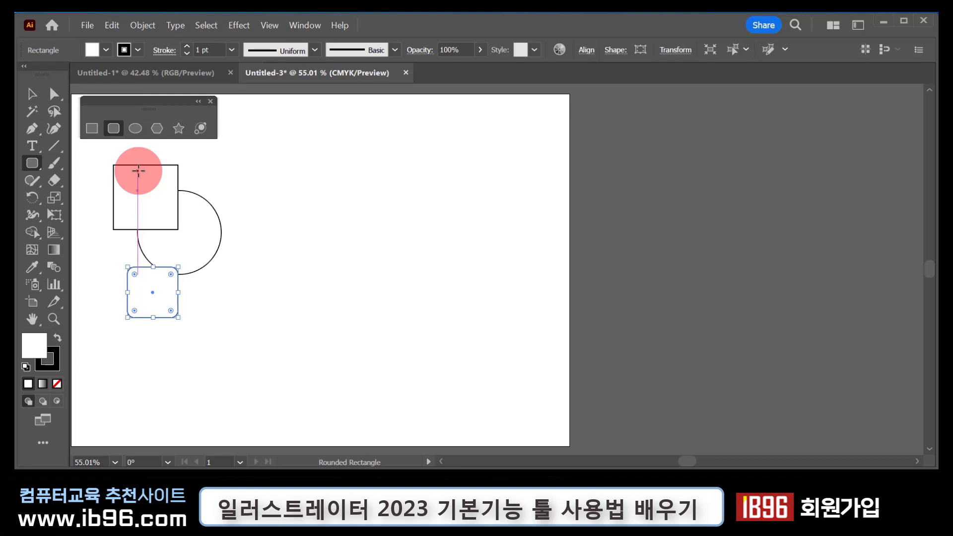
Step: Remove the square and the rounded square from the artboard, keeping only the circle
{"action": "left_click", "coordinate": [31, 93]}
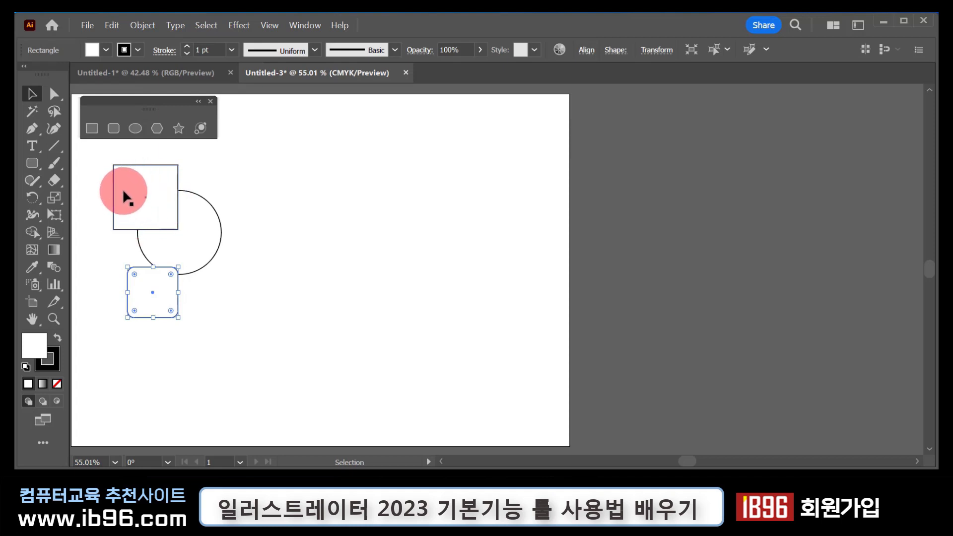
{"action": "left_click_drag", "start_coordinate": [126, 190], "coordinate": [223, 248]}
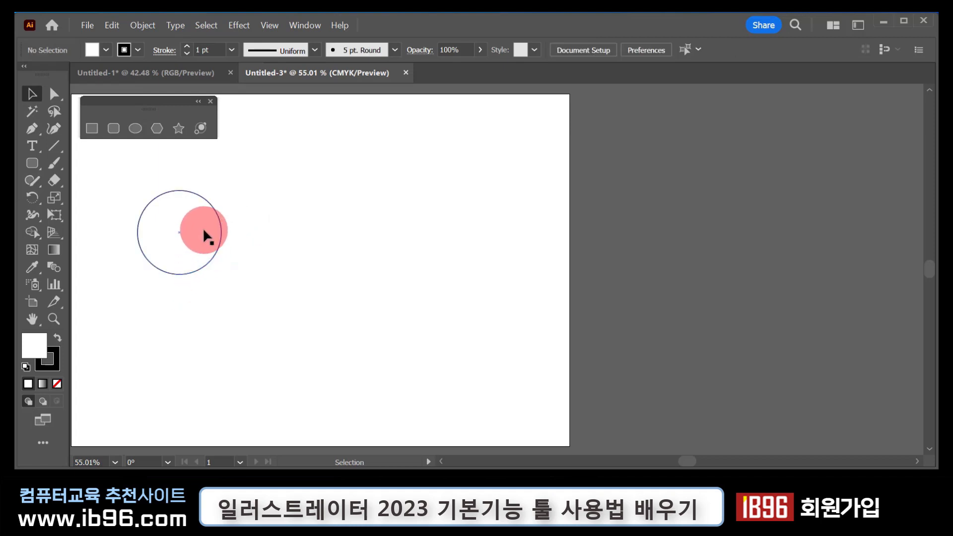
Step: Reshape the circle into a slightly wider, flatter ellipse using its upper-right corner and right side handles
{"action": "left_click", "coordinate": [204, 230]}
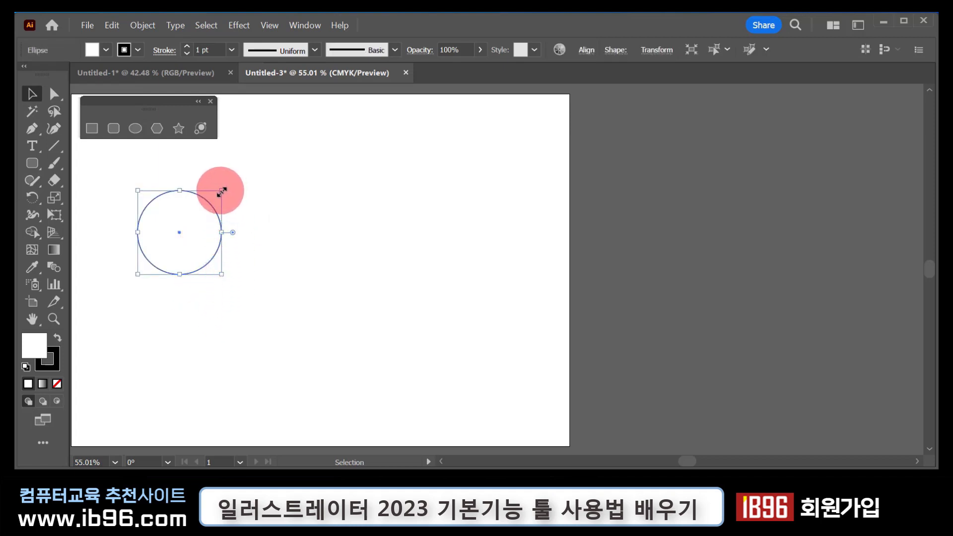
{"action": "mouse_move", "coordinate": [221, 191]}
{"action": "left_mouse_down"}
{"action": "mouse_move", "coordinate": [270, 154]}
{"action": "mouse_move", "coordinate": [218, 194]}
{"action": "left_mouse_up"}
{"action": "mouse_move", "coordinate": [219, 233]}
{"action": "left_mouse_down"}
{"action": "mouse_move", "coordinate": [199, 241]}
{"action": "mouse_move", "coordinate": [226, 236]}
{"action": "left_mouse_up"}
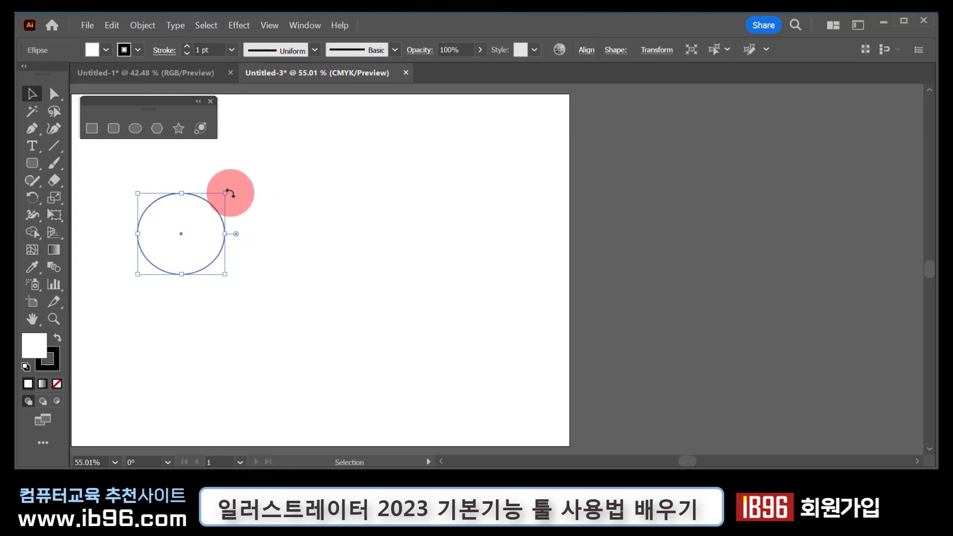
Step: Rotate the ellipse clockwise until its bounding box stands on a corner, and delete it
{"action": "mouse_move", "coordinate": [229, 193]}
{"action": "left_mouse_down"}
{"action": "mouse_move", "coordinate": [238, 244]}
{"action": "mouse_move", "coordinate": [221, 153]}
{"action": "mouse_move", "coordinate": [229, 210]}
{"action": "mouse_move", "coordinate": [226, 192]}
{"action": "left_mouse_up"}
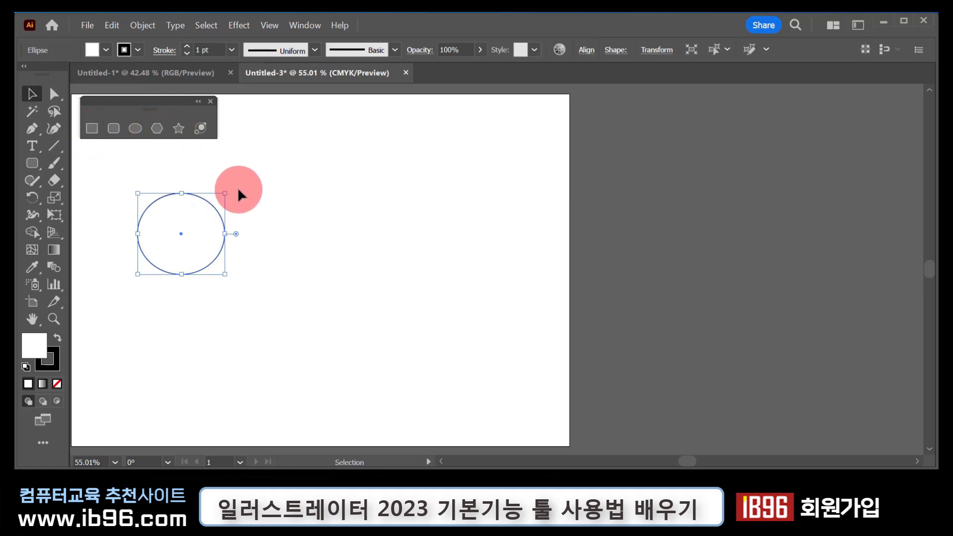
{"action": "left_click_drag", "start_coordinate": [230, 191], "coordinate": [242, 236]}
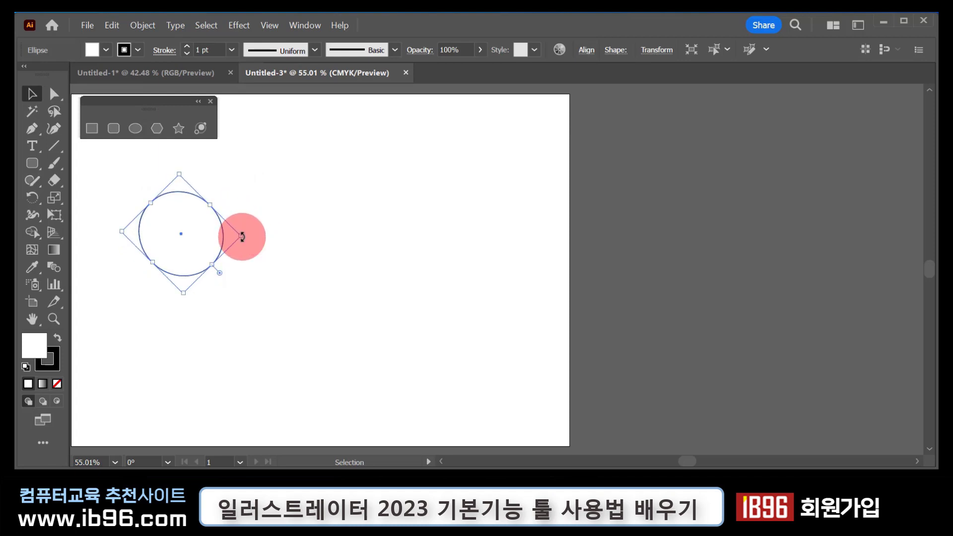
{"action": "key", "text": "Delete"}
Step: Examine the Ellipse tool's exact width and height options without creating a shape
{"action": "left_click", "coordinate": [135, 129]}
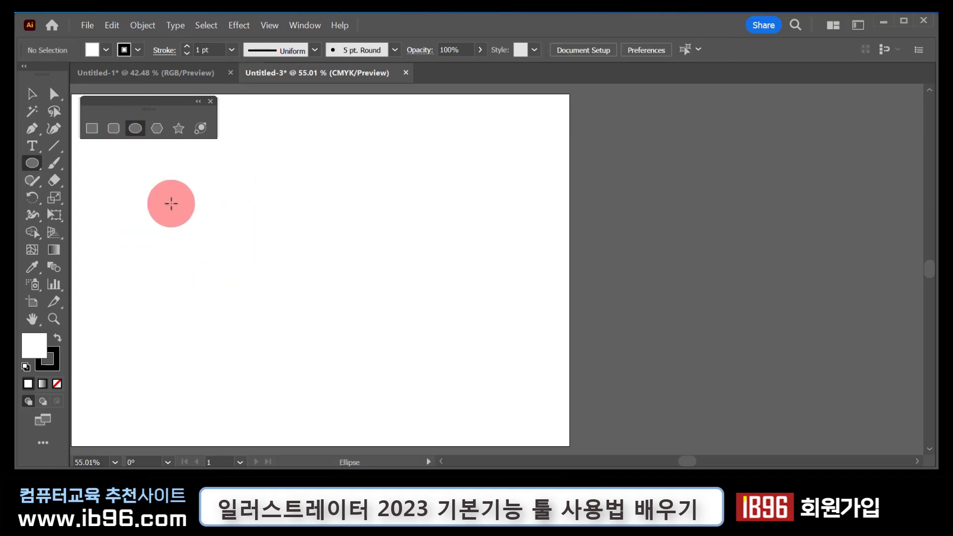
{"action": "left_click", "coordinate": [181, 217]}
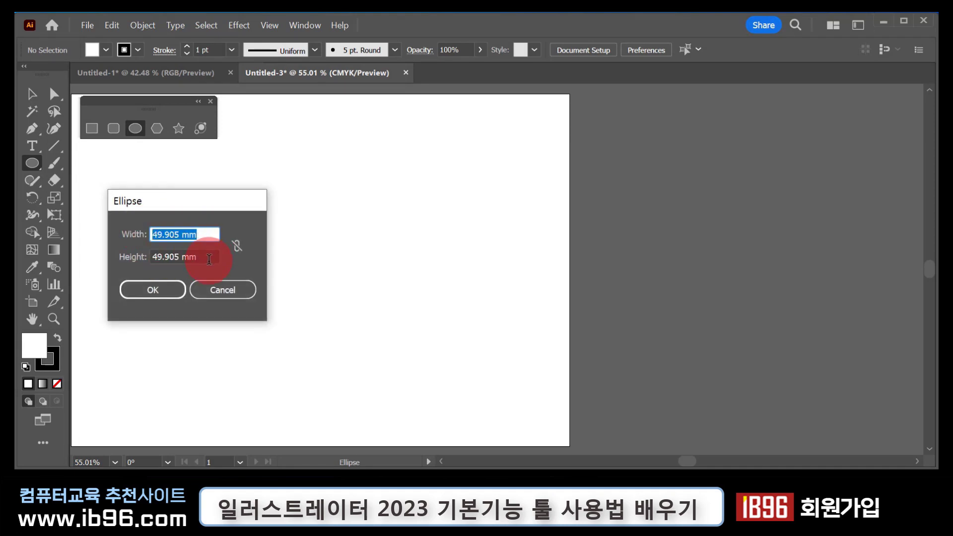
{"action": "left_click", "coordinate": [130, 255]}
{"action": "left_click", "coordinate": [213, 291]}
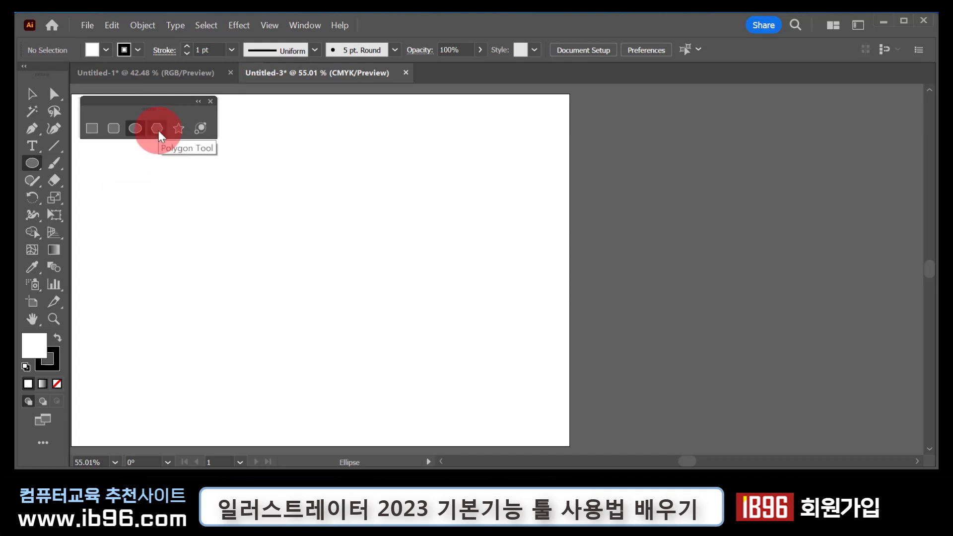
Step: Draw a small hexagon and a larger one just below it with the Polygon tool, and remove both
{"action": "left_click", "coordinate": [158, 131]}
{"action": "left_click_drag", "start_coordinate": [143, 179], "coordinate": [160, 207]}
{"action": "left_click_drag", "start_coordinate": [154, 255], "coordinate": [183, 306]}
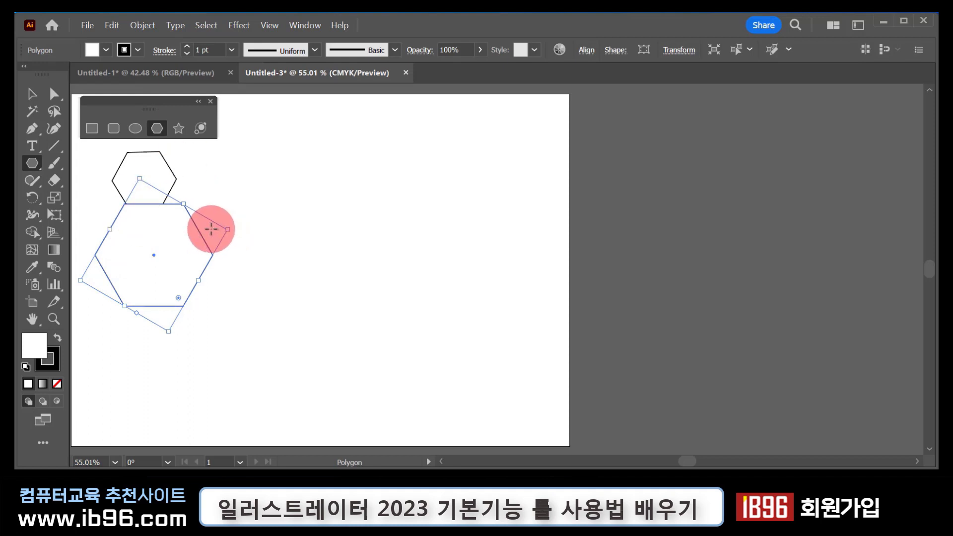
{"action": "left_click", "coordinate": [31, 98]}
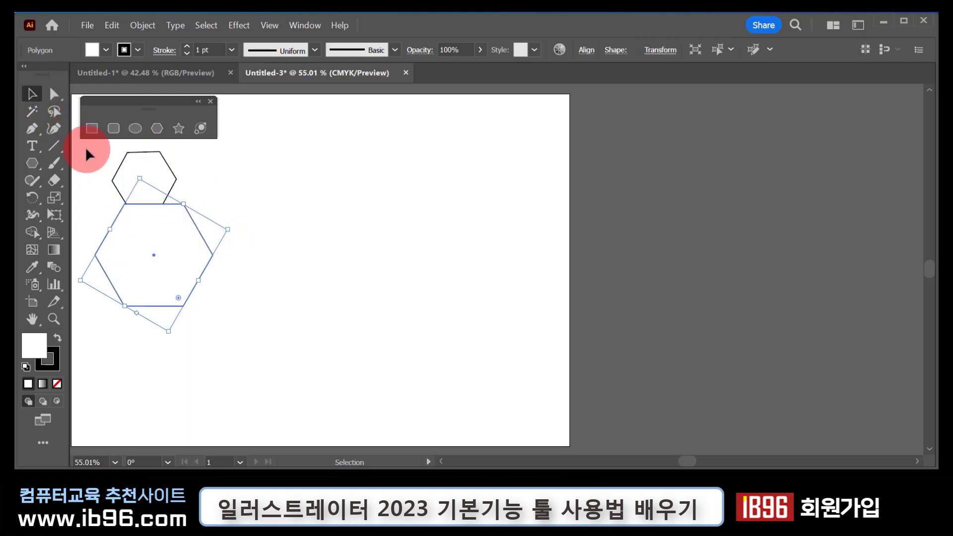
{"action": "key", "text": "ctrl+z"}
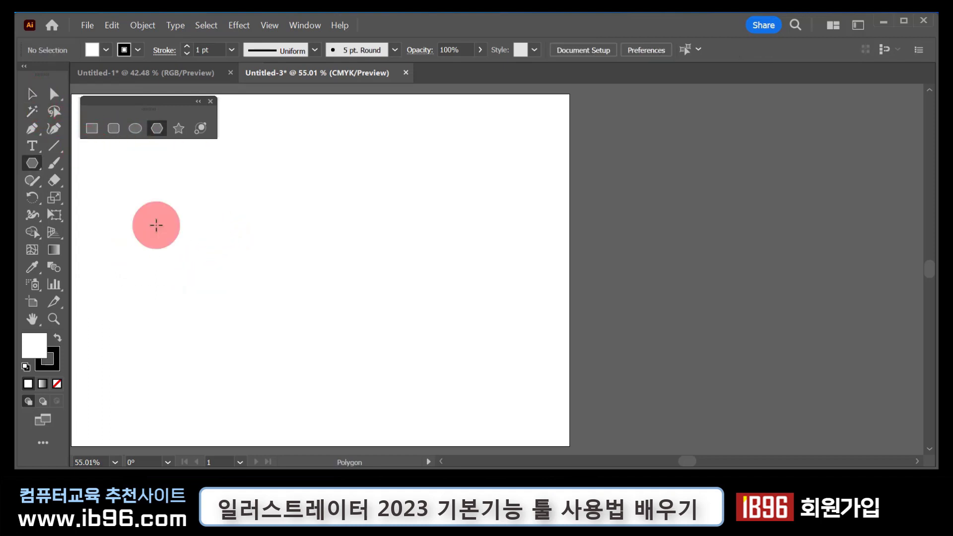
Step: Create a pentagon in the artboard's upper-left area with the Polygon tool, using a 35.077 mm radius and 5 sides
{"action": "left_click", "coordinate": [157, 225]}
{"action": "left_click_drag", "start_coordinate": [180, 285], "coordinate": [155, 199]}
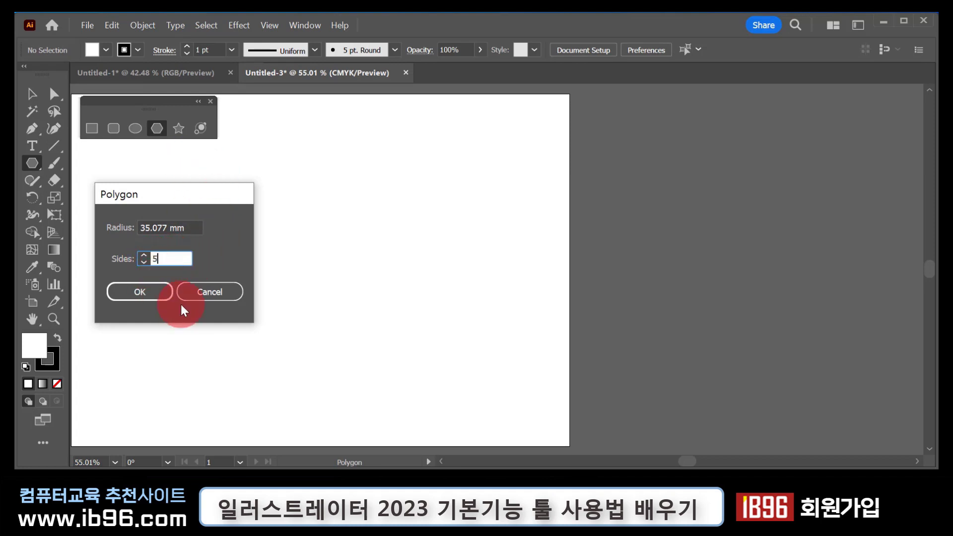
{"action": "type", "text": "5"}
{"action": "left_click", "coordinate": [156, 294]}
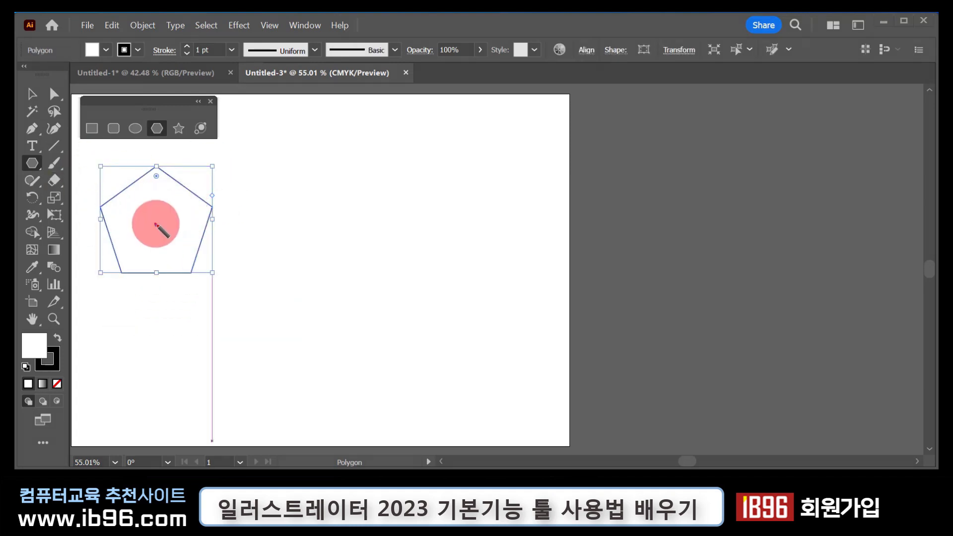
{"action": "mouse_move", "coordinate": [155, 224]}
{"action": "left_mouse_down"}
{"action": "mouse_move", "coordinate": [156, 163]}
{"action": "mouse_move", "coordinate": [155, 222]}
{"action": "mouse_move", "coordinate": [212, 214]}
{"action": "mouse_move", "coordinate": [157, 224]}
{"action": "mouse_move", "coordinate": [188, 273]}
{"action": "mouse_move", "coordinate": [123, 255]}
{"action": "mouse_move", "coordinate": [121, 269]}
{"action": "mouse_move", "coordinate": [130, 219]}
{"action": "mouse_move", "coordinate": [96, 204]}
{"action": "left_mouse_up"}
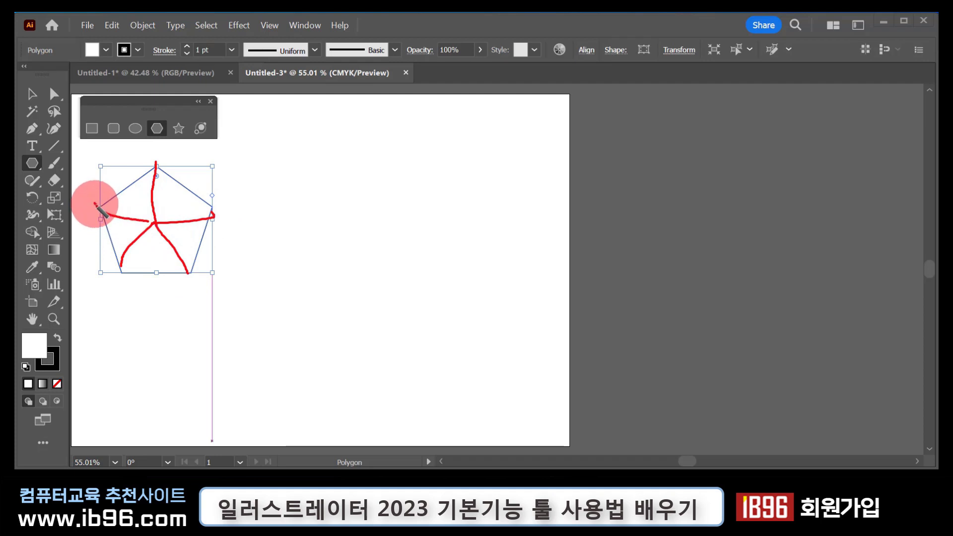
{"action": "mouse_move", "coordinate": [149, 159]}
{"action": "left_mouse_down"}
{"action": "mouse_move", "coordinate": [177, 189]}
{"action": "mouse_move", "coordinate": [149, 213]}
{"action": "left_mouse_up"}
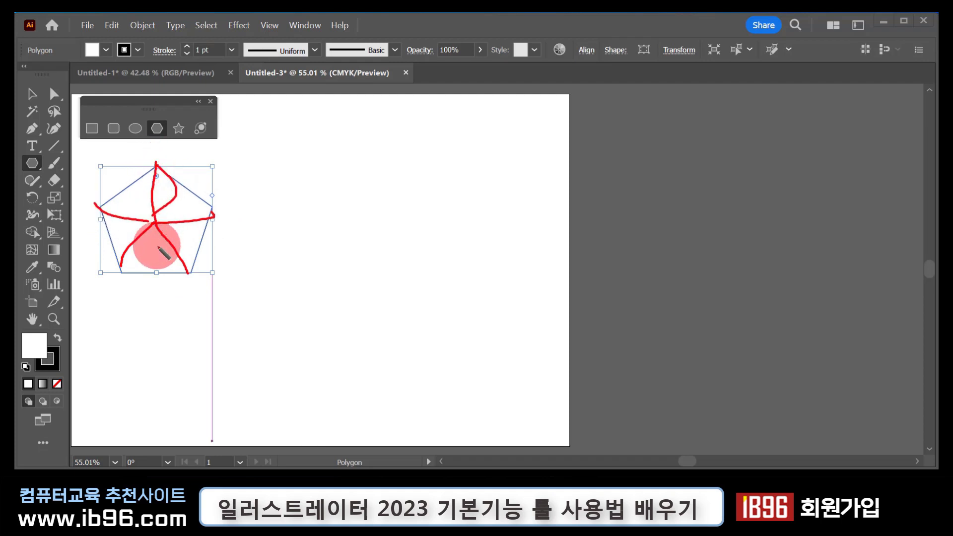
{"action": "key", "text": "Escape"}
Step: Adjust the pentagon from its lower-right bounding-box corner, and delete it
{"action": "left_click", "coordinate": [32, 95]}
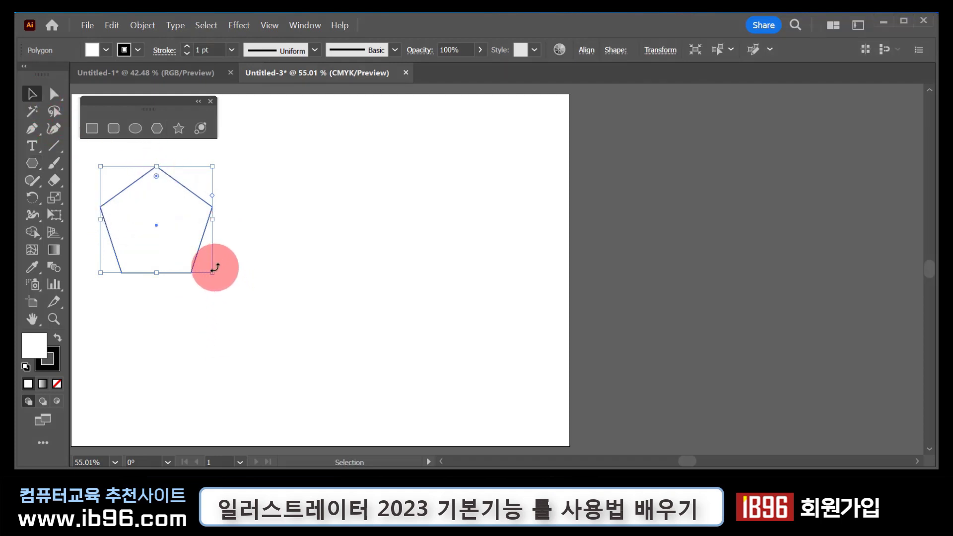
{"action": "left_click_drag", "start_coordinate": [213, 273], "coordinate": [187, 271]}
{"action": "key", "text": "Delete"}
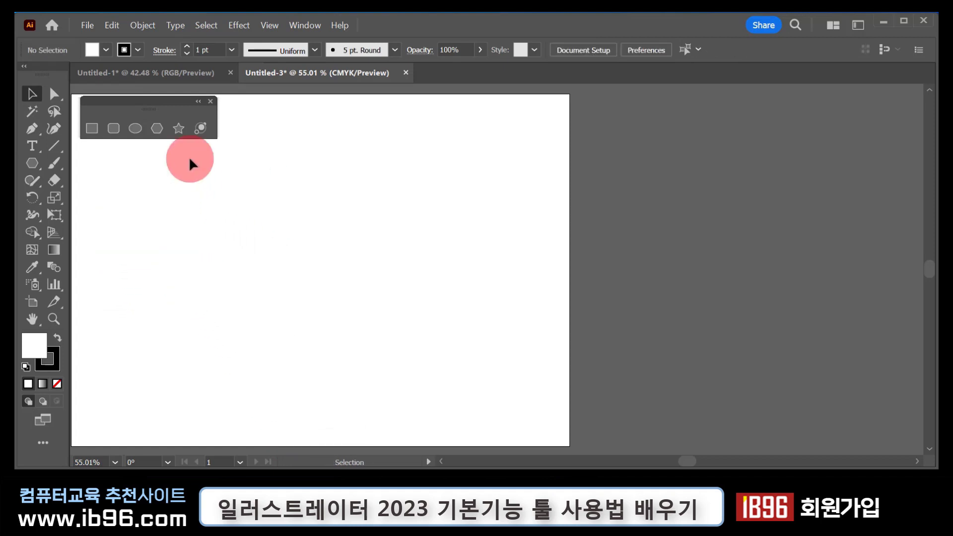
Step: Draw an upright five-pointed star in the artboard's upper-left area with the Star tool
{"action": "left_click", "coordinate": [179, 129]}
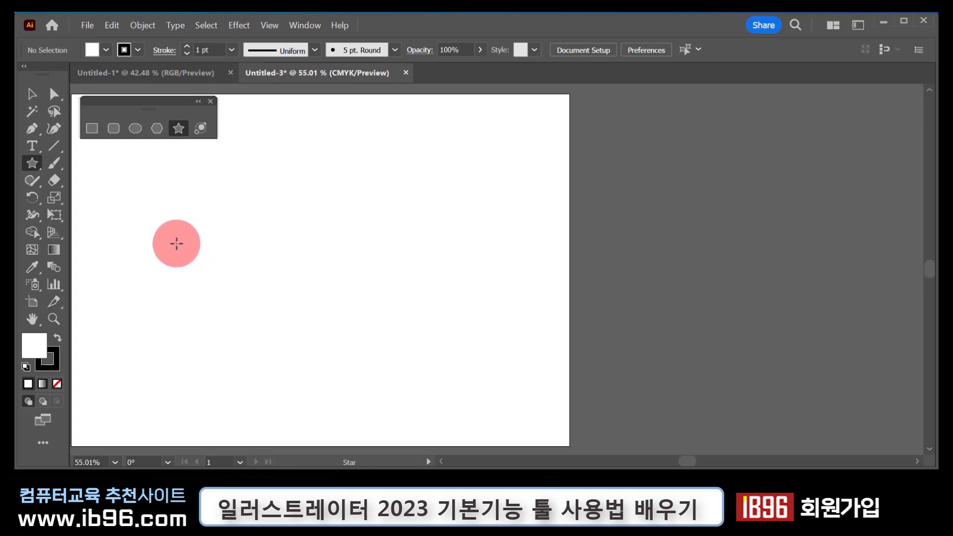
{"action": "mouse_move", "coordinate": [176, 244]}
{"action": "left_mouse_down"}
{"action": "mouse_move", "coordinate": [217, 285]}
{"action": "mouse_move", "coordinate": [229, 313]}
{"action": "mouse_move", "coordinate": [241, 293]}
{"action": "mouse_move", "coordinate": [257, 292]}
{"action": "mouse_move", "coordinate": [219, 326]}
{"action": "mouse_move", "coordinate": [231, 317]}
{"action": "mouse_move", "coordinate": [191, 267]}
{"action": "mouse_move", "coordinate": [214, 317]}
{"action": "left_mouse_up"}
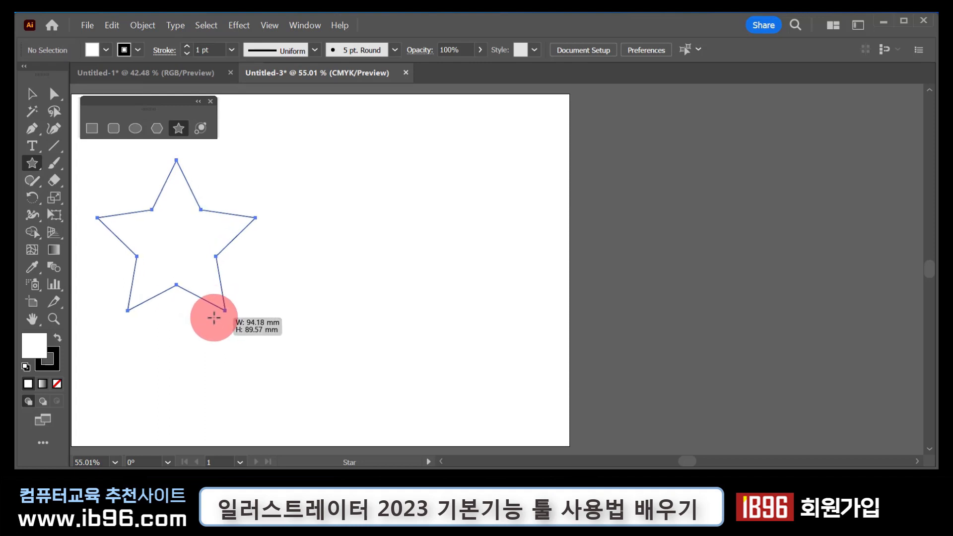
{"action": "mouse_move", "coordinate": [214, 318]}
{"action": "left_mouse_down"}
{"action": "mouse_move", "coordinate": [196, 332]}
{"action": "mouse_move", "coordinate": [238, 323]}
{"action": "mouse_move", "coordinate": [217, 291]}
{"action": "mouse_move", "coordinate": [222, 306]}
{"action": "left_mouse_up"}
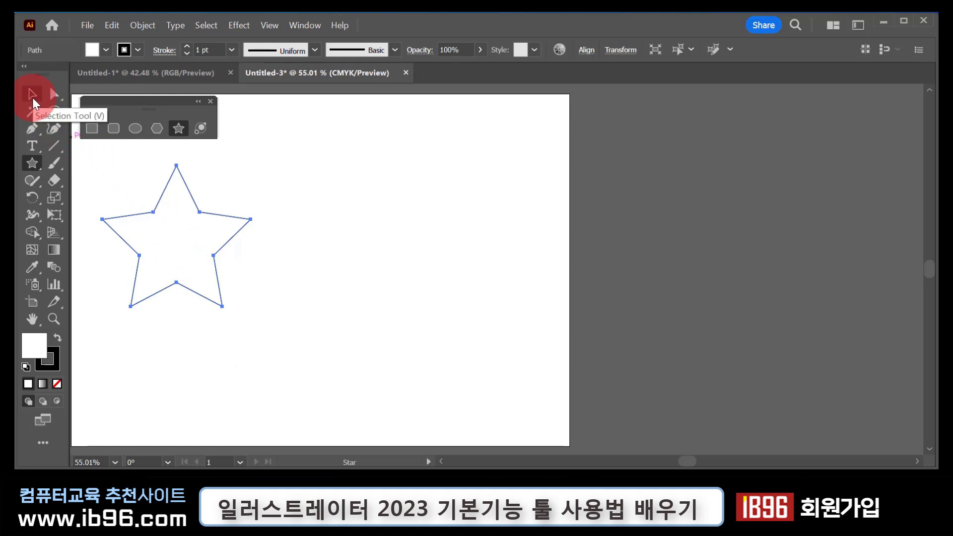
{"action": "left_click", "coordinate": [33, 95]}
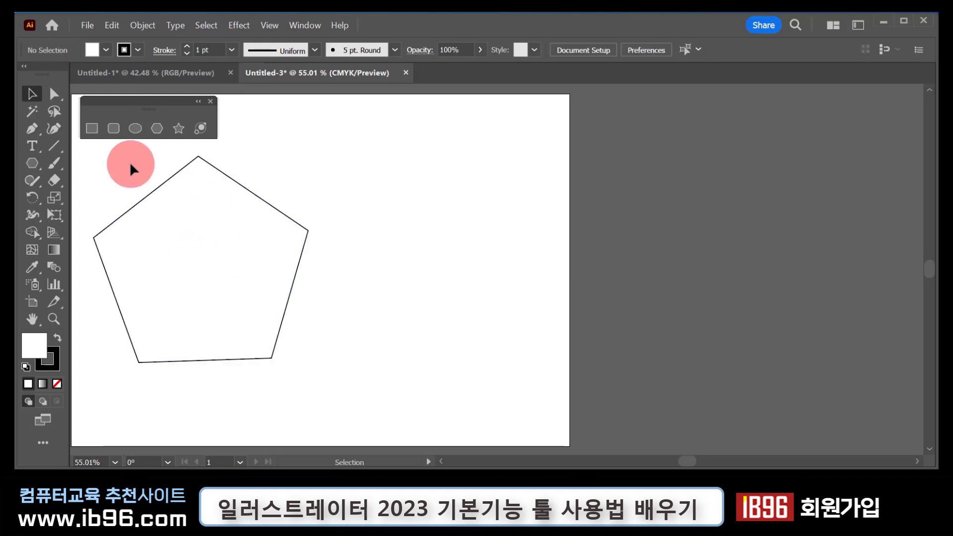
Step: Round the large pentagon's corners with its corner widget, and delete the star from the artboard
{"action": "left_click", "coordinate": [197, 223]}
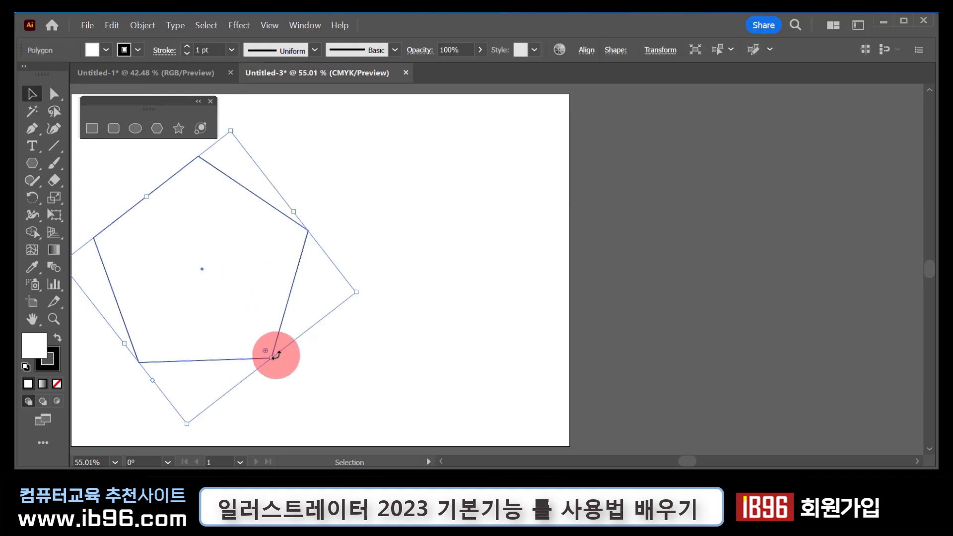
{"action": "left_click_drag", "start_coordinate": [266, 351], "coordinate": [239, 322]}
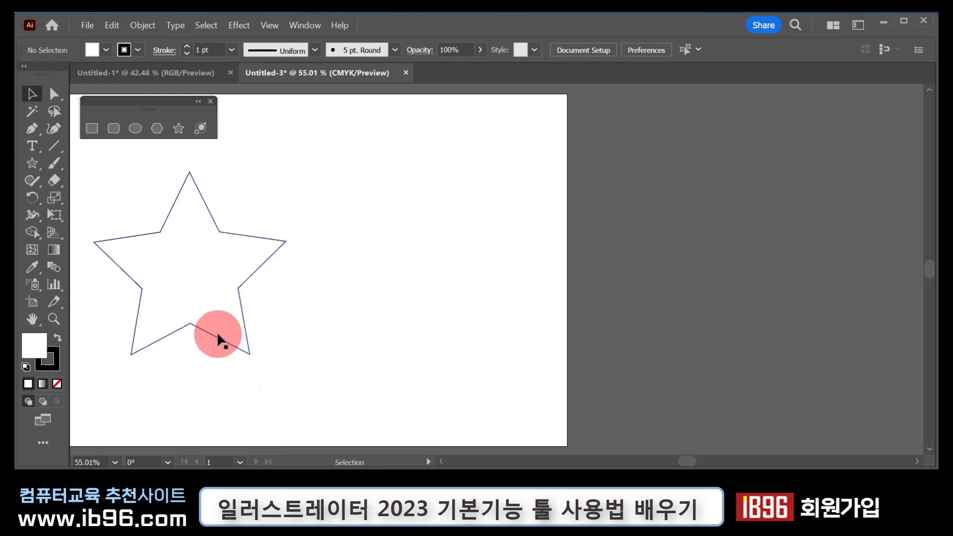
{"action": "left_click", "coordinate": [226, 320]}
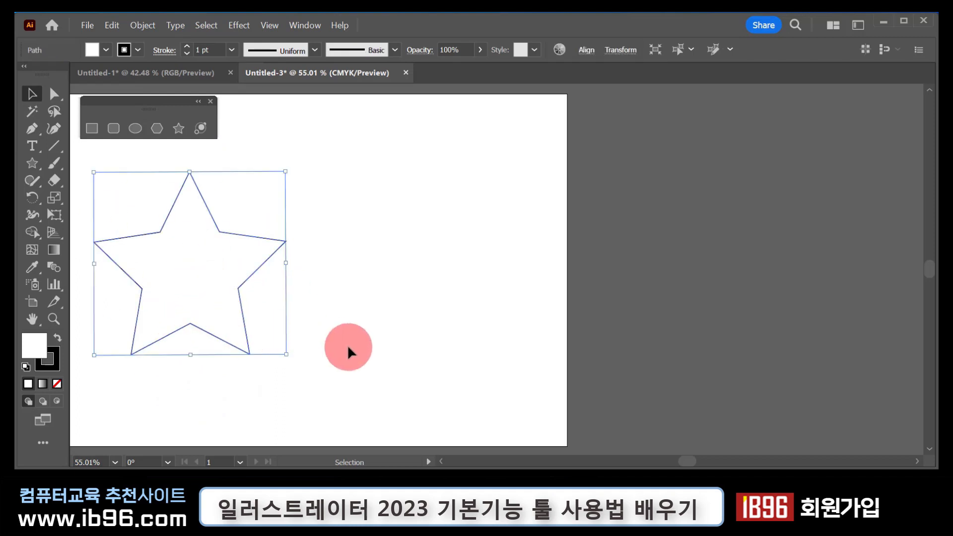
{"action": "key", "text": "Delete"}
Step: Draw a flare running diagonally from the upper-left area toward the lower middle of the artboard, and delete it
{"action": "left_click", "coordinate": [202, 127]}
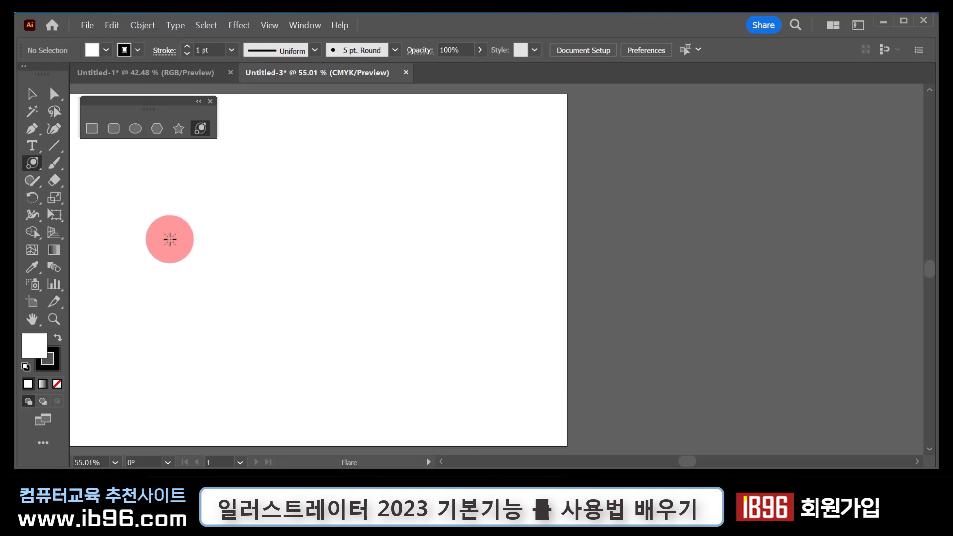
{"action": "mouse_move", "coordinate": [153, 227]}
{"action": "left_mouse_down"}
{"action": "mouse_move", "coordinate": [196, 264]}
{"action": "mouse_move", "coordinate": [162, 227]}
{"action": "left_mouse_up"}
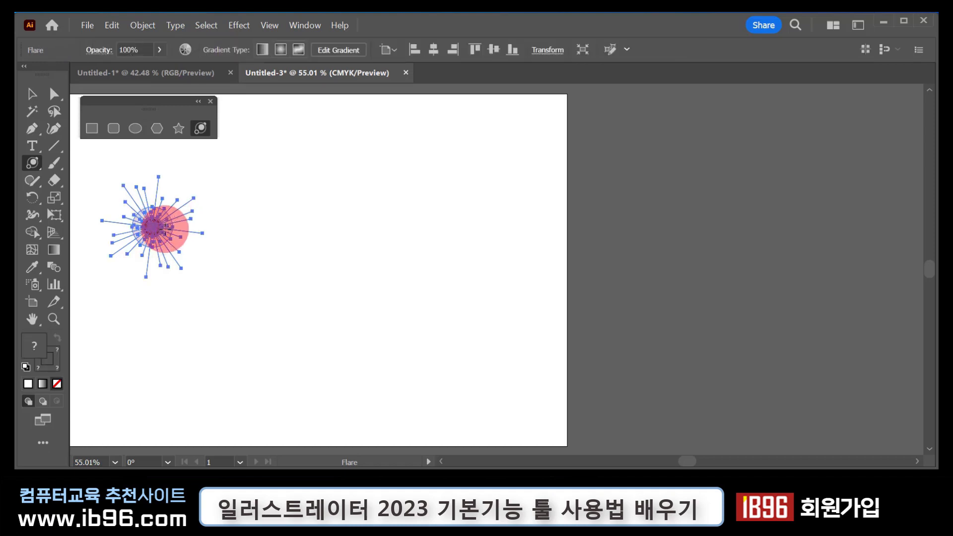
{"action": "left_click", "coordinate": [271, 350]}
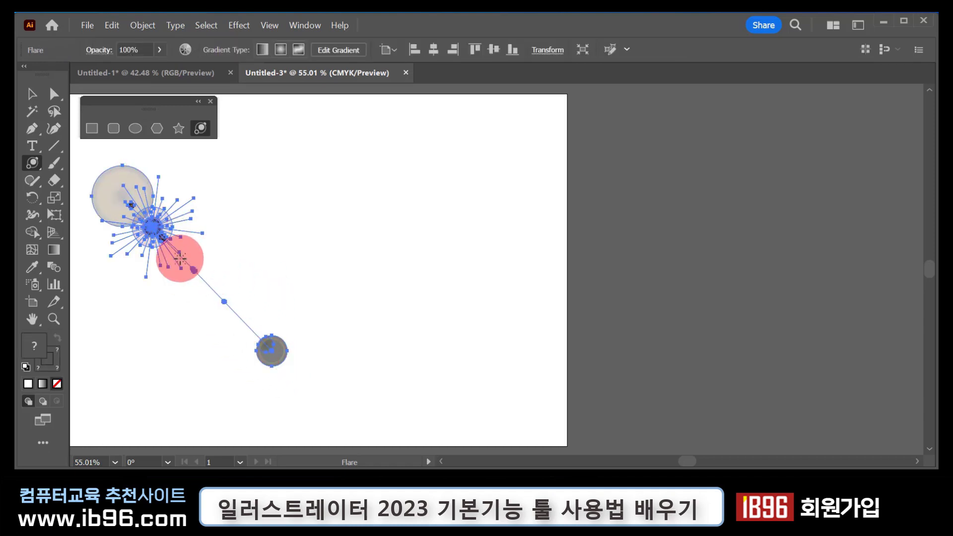
{"action": "key", "text": "Delete"}
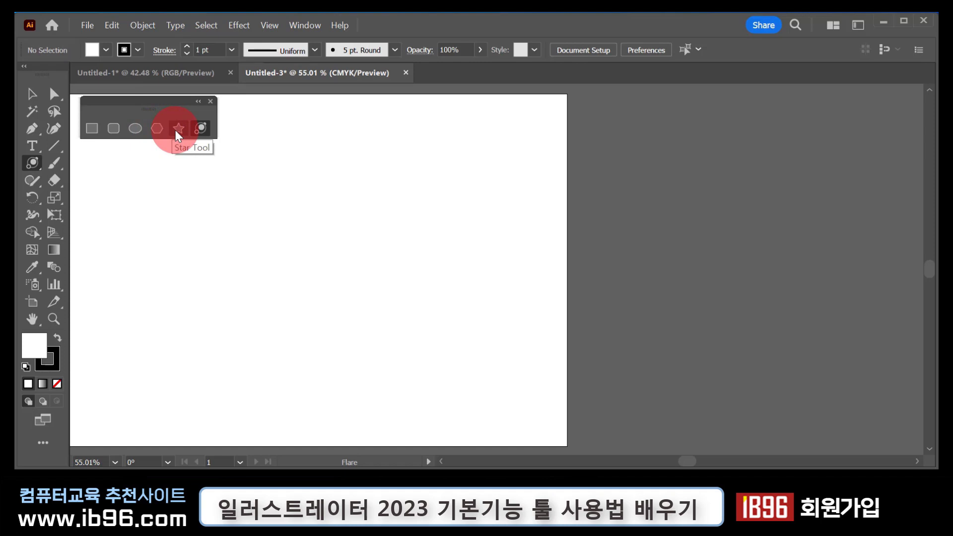
Step: Draw five rectangles: a large upper one, two side by side below it, and two stacked to their right
{"action": "left_click", "coordinate": [94, 129]}
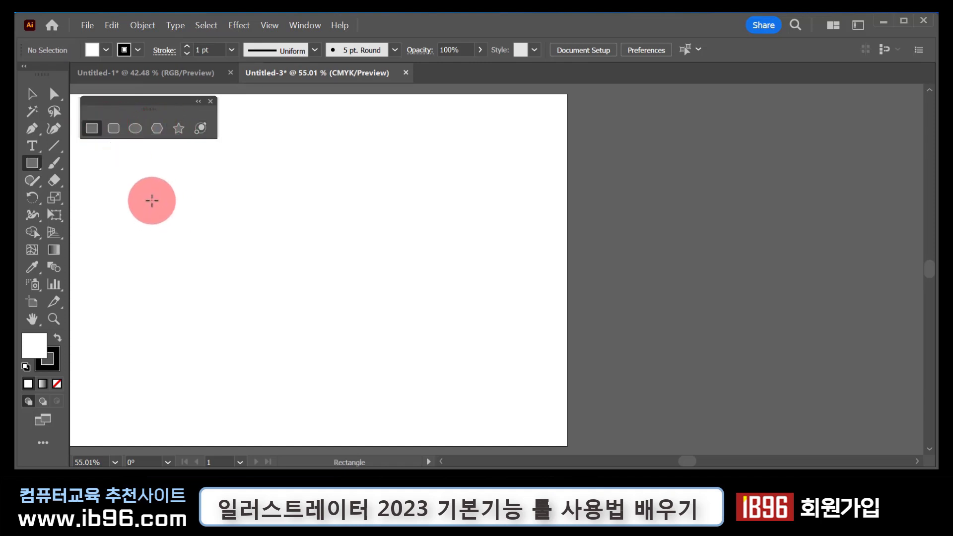
{"action": "left_click_drag", "start_coordinate": [145, 188], "coordinate": [229, 281]}
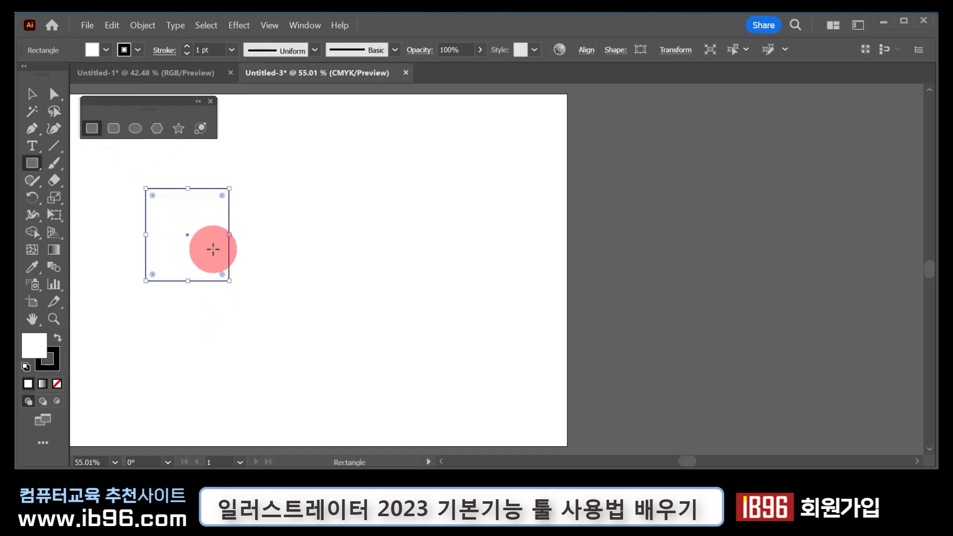
{"action": "left_click_drag", "start_coordinate": [169, 303], "coordinate": [226, 349]}
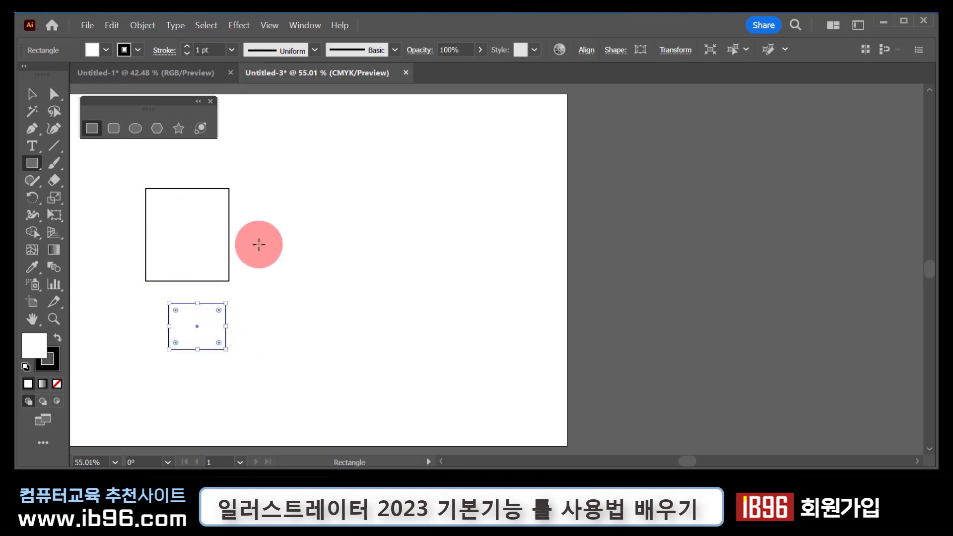
{"action": "left_click_drag", "start_coordinate": [258, 241], "coordinate": [308, 295]}
{"action": "left_click_drag", "start_coordinate": [249, 309], "coordinate": [306, 366]}
{"action": "left_click_drag", "start_coordinate": [96, 294], "coordinate": [170, 357]}
Step: Select the rectangles one at a time with the Selection tool, clear the selection on empty canvas, and reselect the large upper rectangle
{"action": "left_click", "coordinate": [32, 93]}
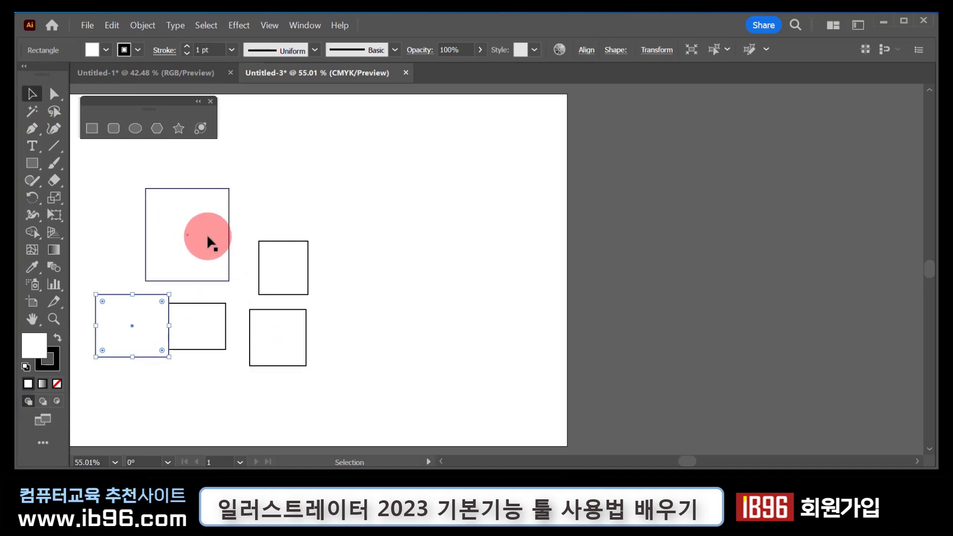
{"action": "left_click", "coordinate": [389, 242]}
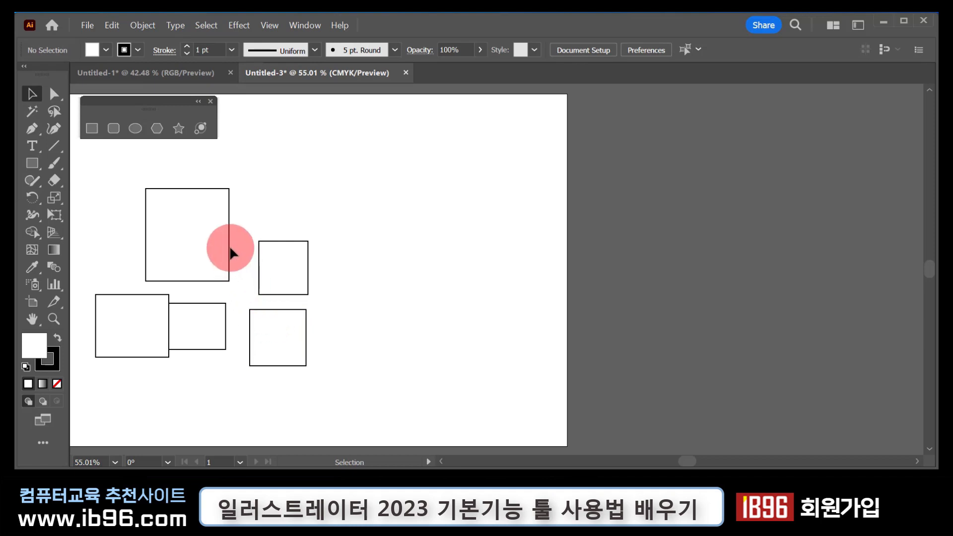
{"action": "left_click", "coordinate": [215, 236]}
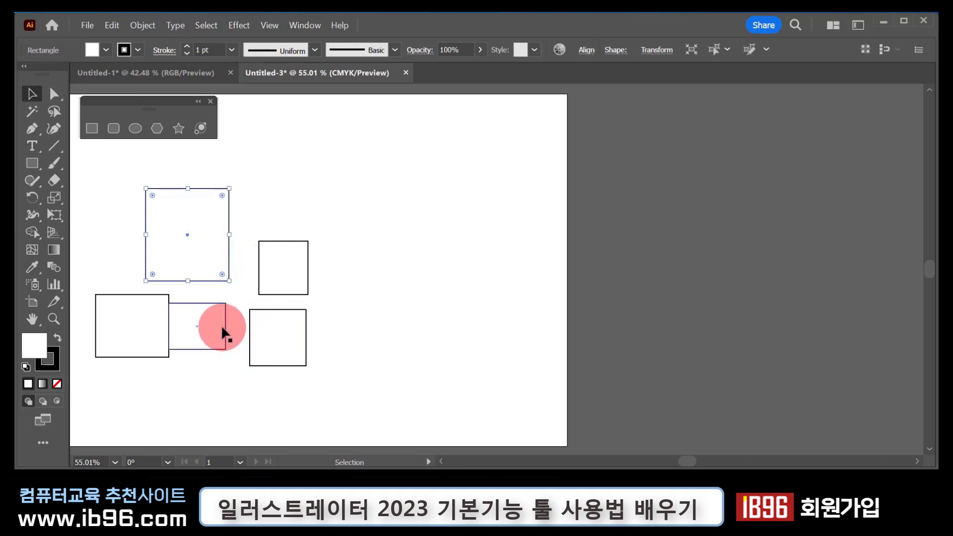
{"action": "left_click", "coordinate": [222, 327]}
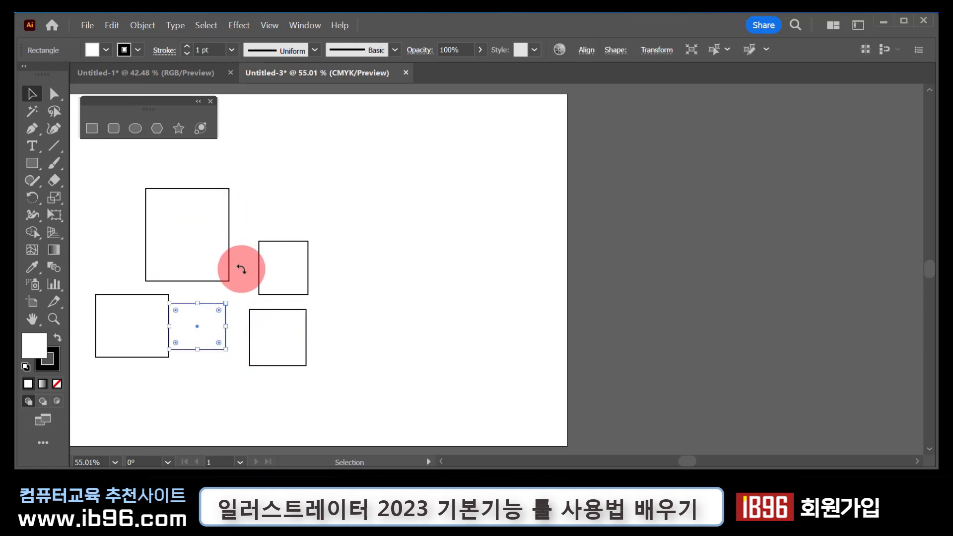
{"action": "left_click", "coordinate": [300, 295]}
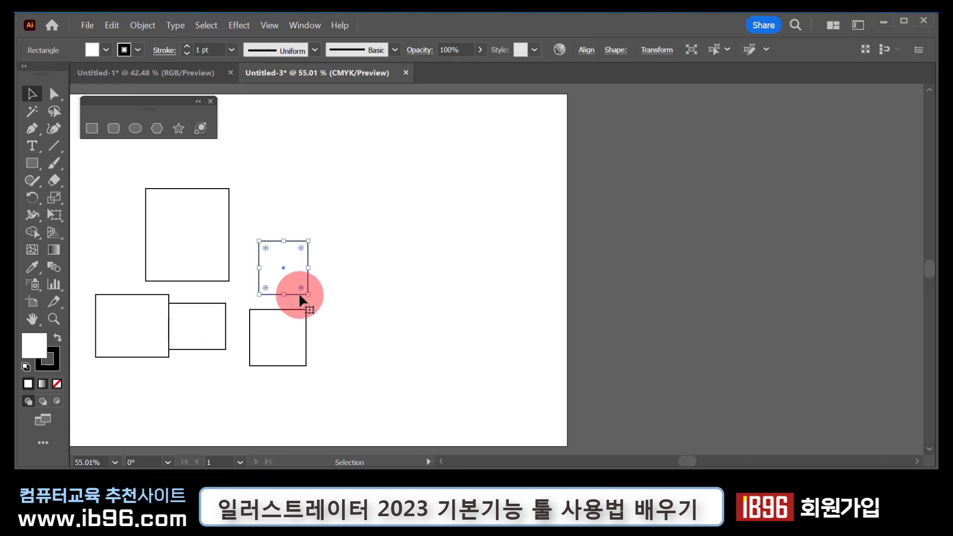
{"action": "left_click", "coordinate": [291, 338]}
{"action": "left_click", "coordinate": [208, 325]}
{"action": "left_click", "coordinate": [139, 323]}
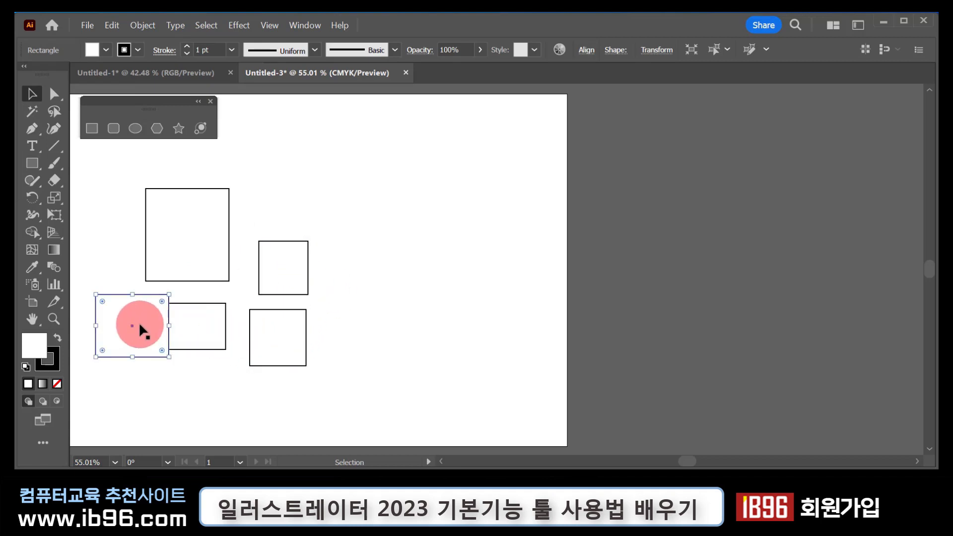
{"action": "left_click", "coordinate": [176, 271]}
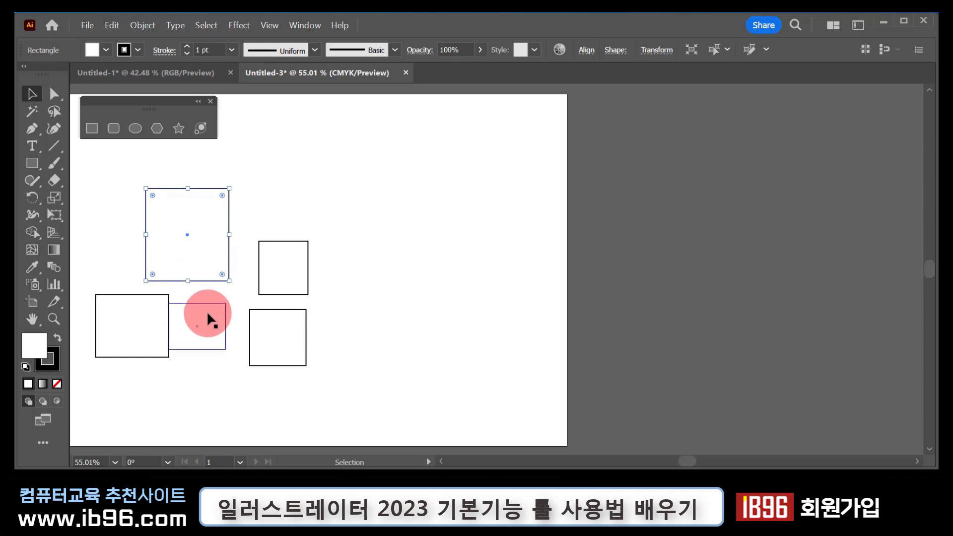
{"action": "left_click", "coordinate": [271, 206]}
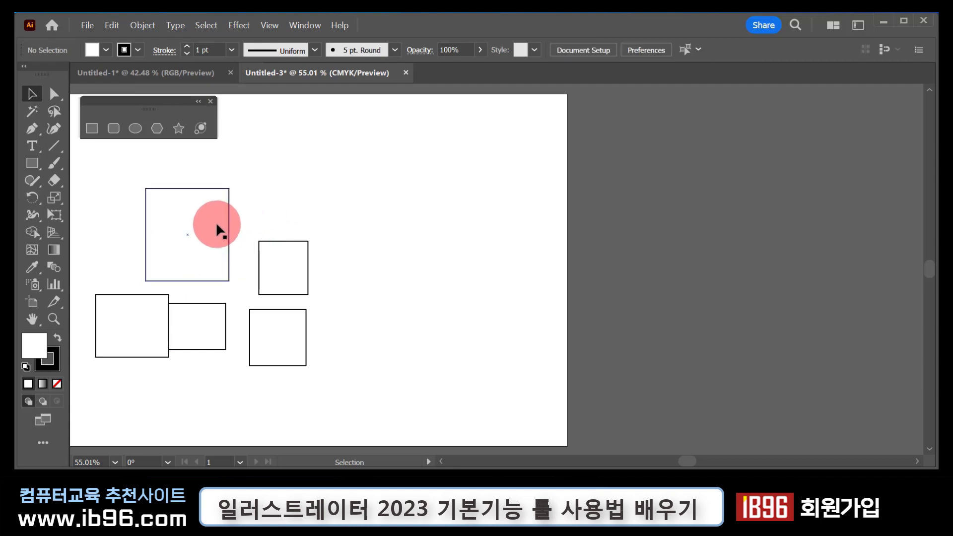
{"action": "left_click", "coordinate": [217, 226]}
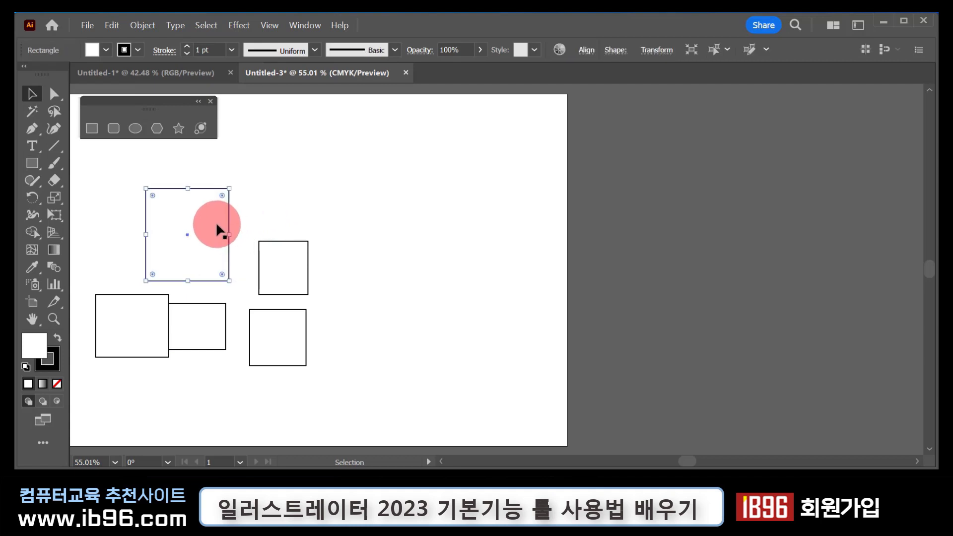
Step: Add the lower middle rectangle to the selection and move both slightly, then include the lower-right rectangle, move all three and deselect
{"action": "left_click", "coordinate": [214, 313], "text": "shift"}
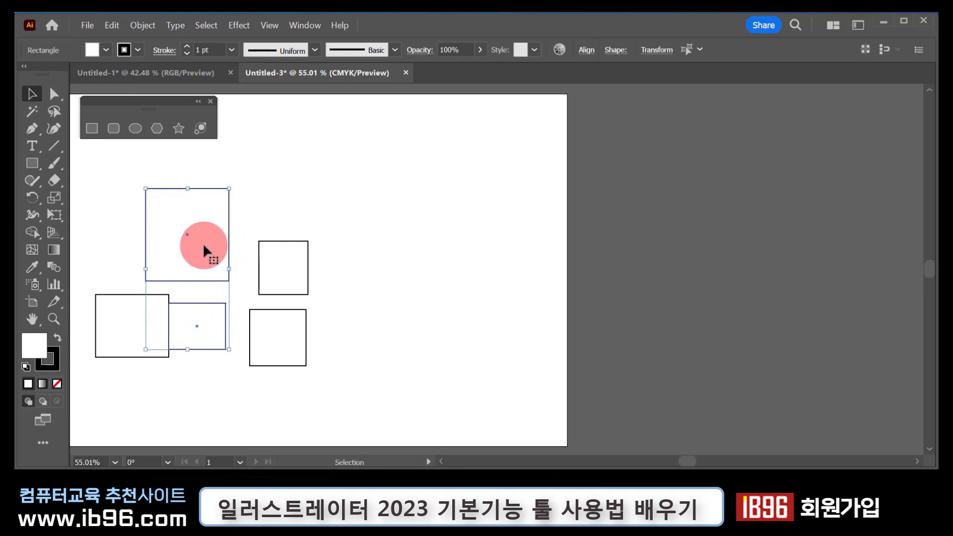
{"action": "mouse_move", "coordinate": [203, 242]}
{"action": "left_mouse_down"}
{"action": "mouse_move", "coordinate": [347, 246]}
{"action": "mouse_move", "coordinate": [354, 262]}
{"action": "mouse_move", "coordinate": [225, 216]}
{"action": "mouse_move", "coordinate": [215, 248]}
{"action": "mouse_move", "coordinate": [388, 241]}
{"action": "mouse_move", "coordinate": [261, 198]}
{"action": "mouse_move", "coordinate": [215, 243]}
{"action": "left_mouse_up"}
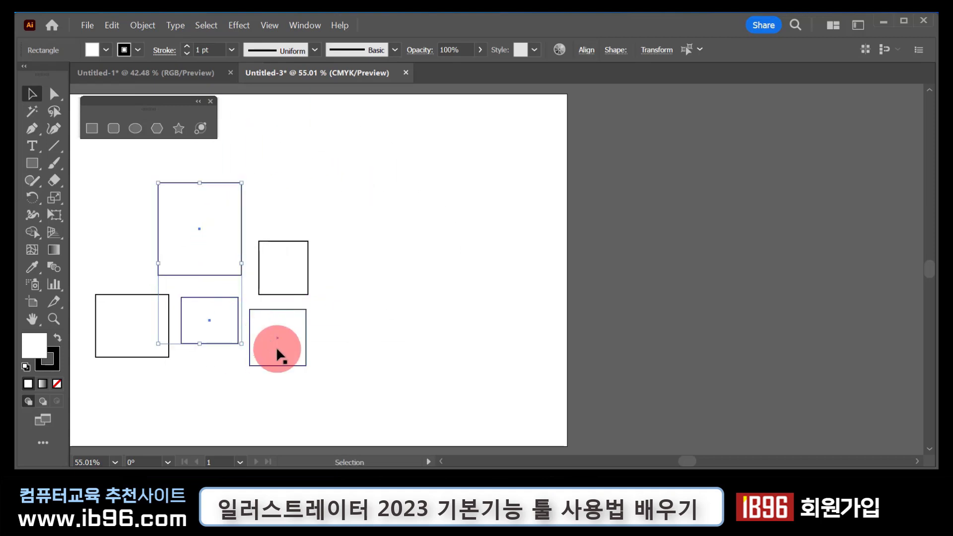
{"action": "left_click", "coordinate": [291, 323], "text": "shift"}
{"action": "mouse_move", "coordinate": [229, 320]}
{"action": "left_mouse_down"}
{"action": "mouse_move", "coordinate": [251, 281]}
{"action": "mouse_move", "coordinate": [434, 301]}
{"action": "mouse_move", "coordinate": [246, 309]}
{"action": "mouse_move", "coordinate": [326, 265]}
{"action": "mouse_move", "coordinate": [249, 268]}
{"action": "mouse_move", "coordinate": [227, 299]}
{"action": "mouse_move", "coordinate": [233, 325]}
{"action": "left_mouse_up"}
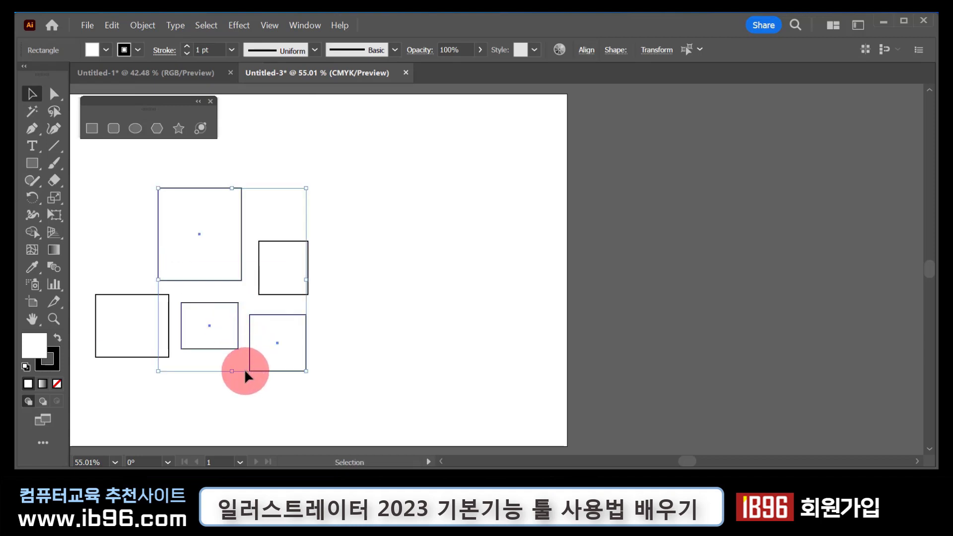
{"action": "left_click", "coordinate": [236, 403]}
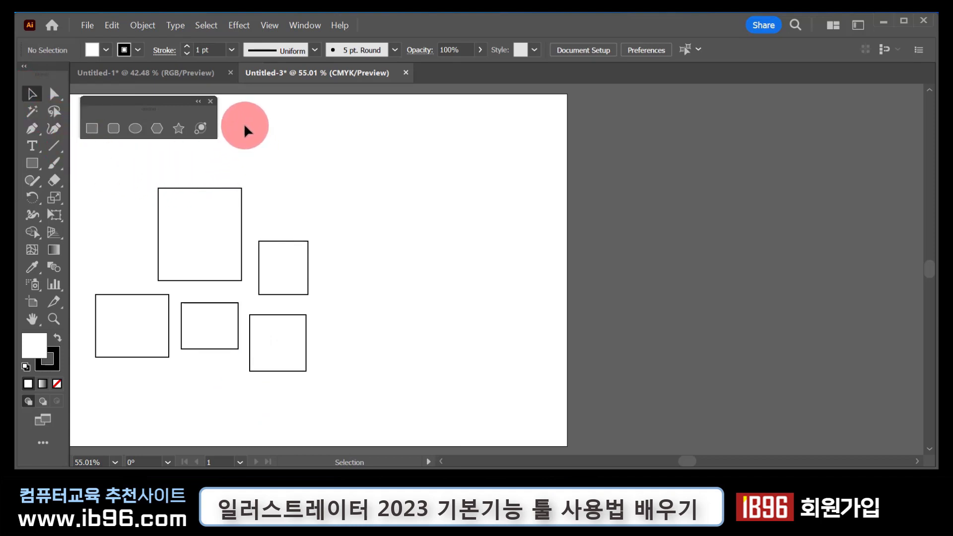
Step: Select the large upper rectangle with a marquee across its corner, then reselect it directly and clear the selection
{"action": "left_click_drag", "start_coordinate": [287, 169], "coordinate": [320, 173]}
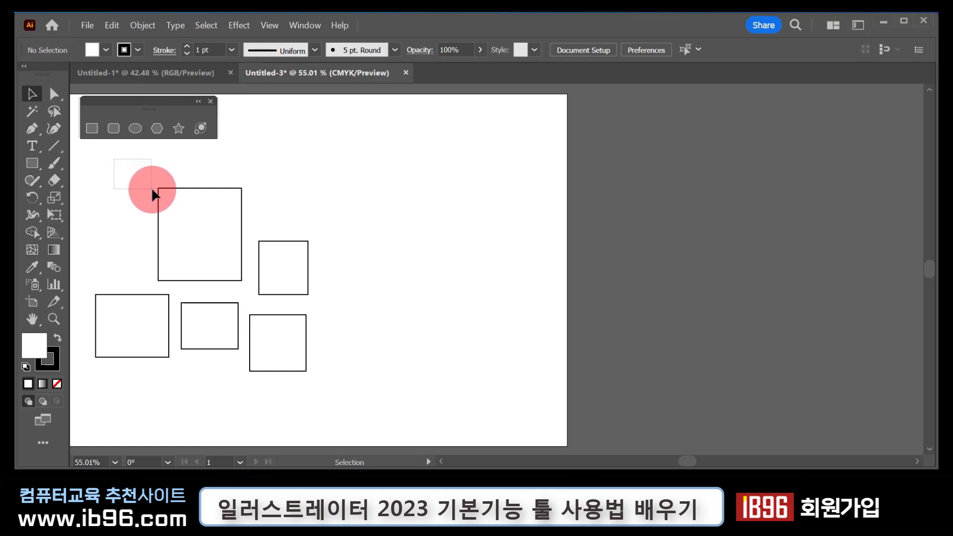
{"action": "left_click_drag", "start_coordinate": [152, 189], "coordinate": [174, 208]}
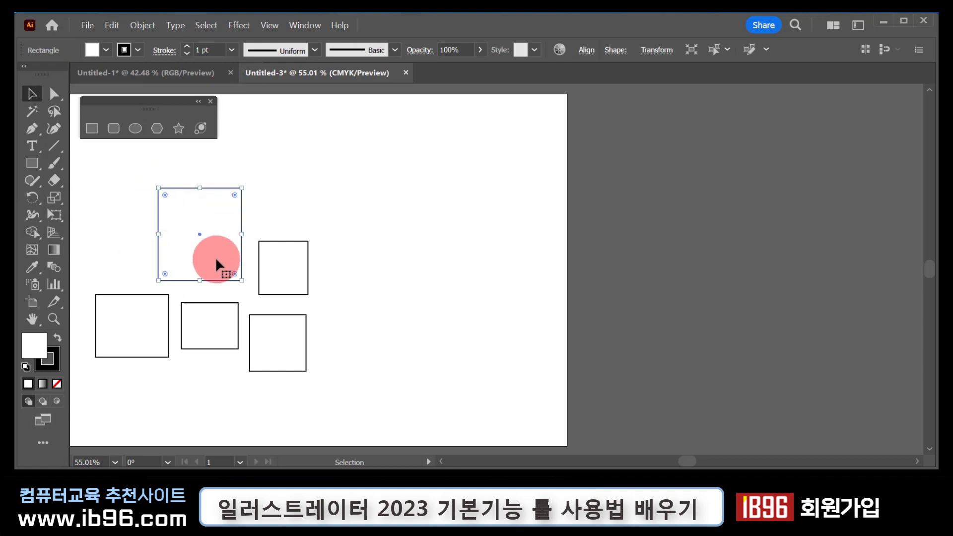
{"action": "left_click", "coordinate": [120, 221]}
{"action": "left_click", "coordinate": [208, 238]}
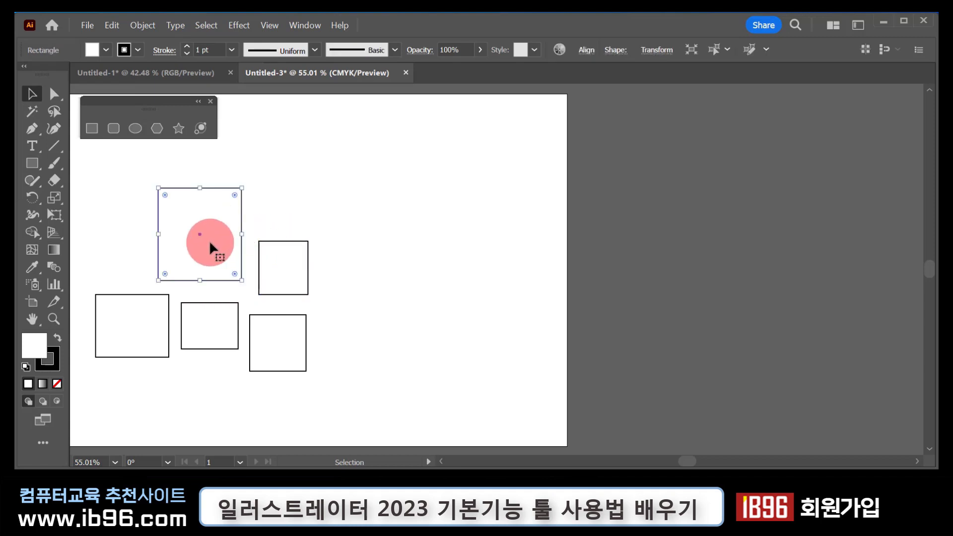
{"action": "left_click", "coordinate": [127, 221]}
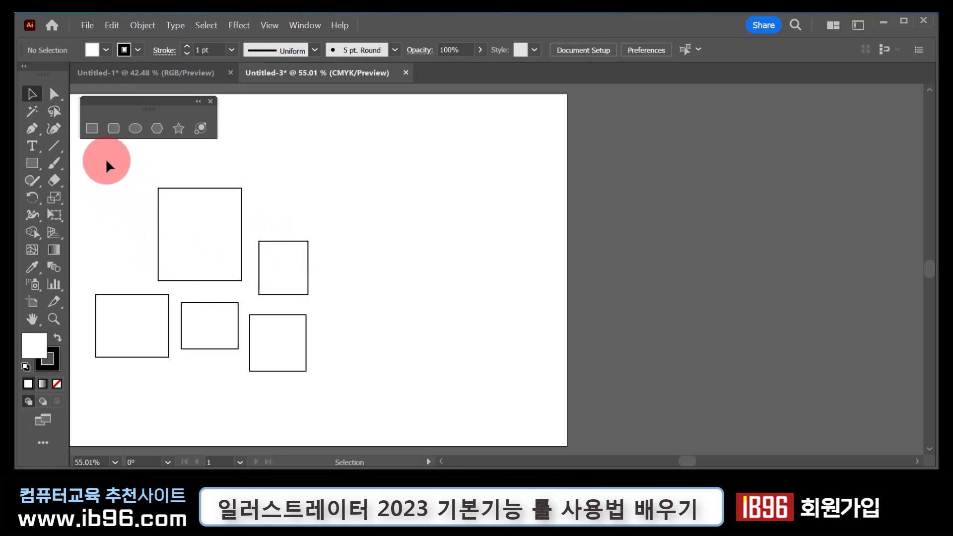
Step: Marquee-select the large upper rectangle alone, then together with the two rectangles below it, and clear the selection
{"action": "left_click_drag", "start_coordinate": [98, 152], "coordinate": [187, 212]}
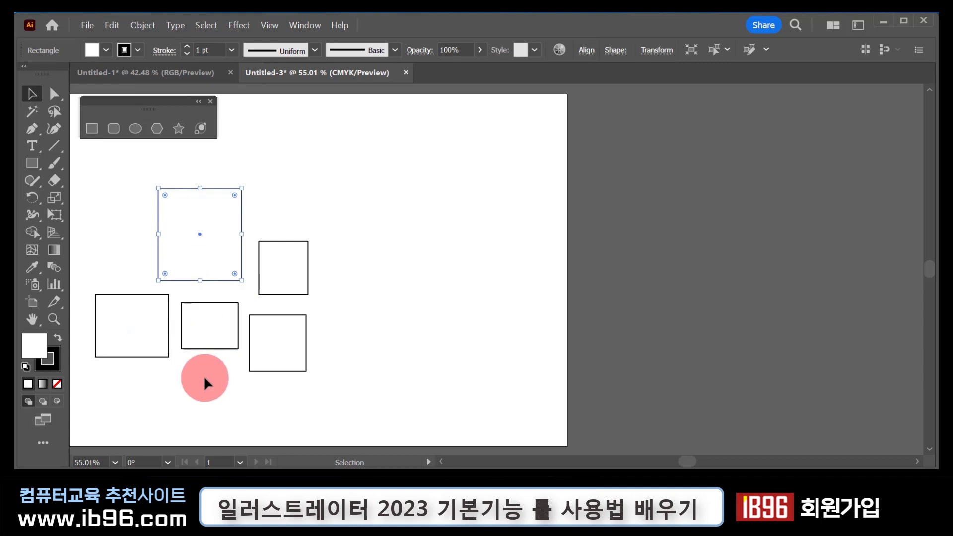
{"action": "left_click_drag", "start_coordinate": [129, 232], "coordinate": [210, 320]}
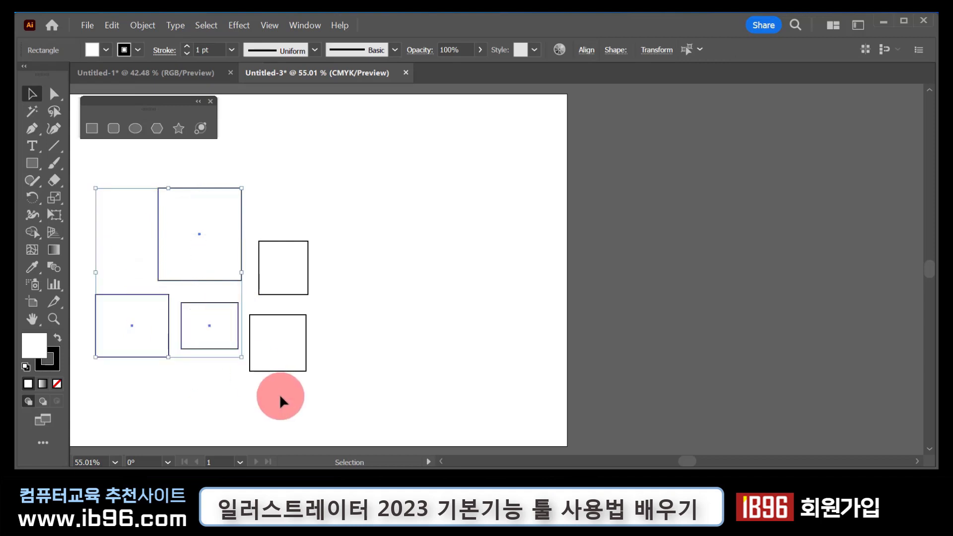
{"action": "left_click", "coordinate": [310, 336]}
{"action": "left_click_drag", "start_coordinate": [112, 221], "coordinate": [204, 316]}
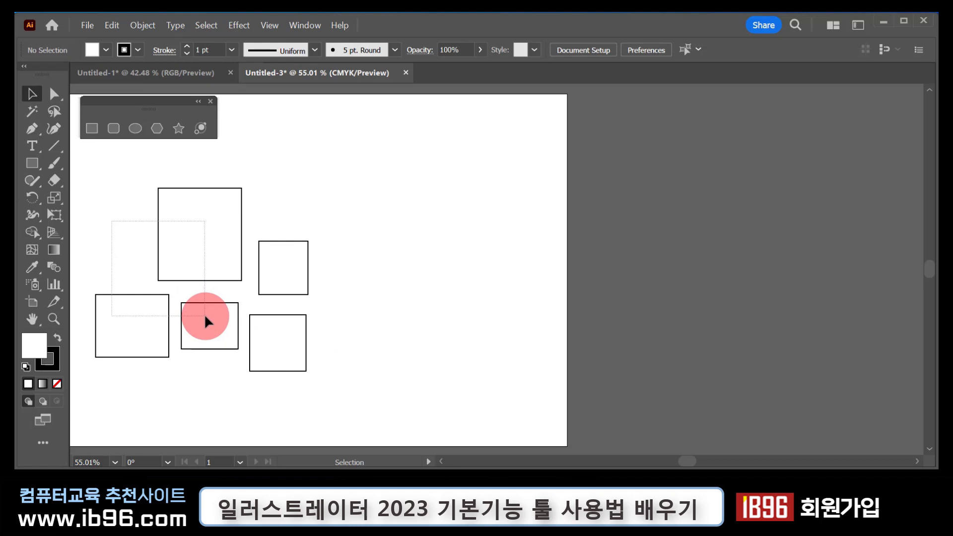
{"action": "left_click_drag", "start_coordinate": [205, 316], "coordinate": [204, 316]}
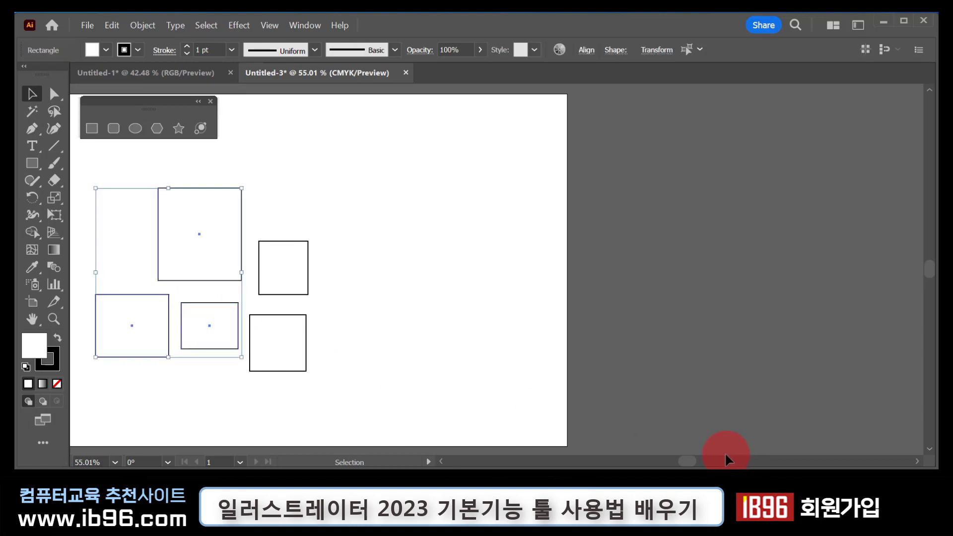
{"action": "left_click", "coordinate": [490, 367]}
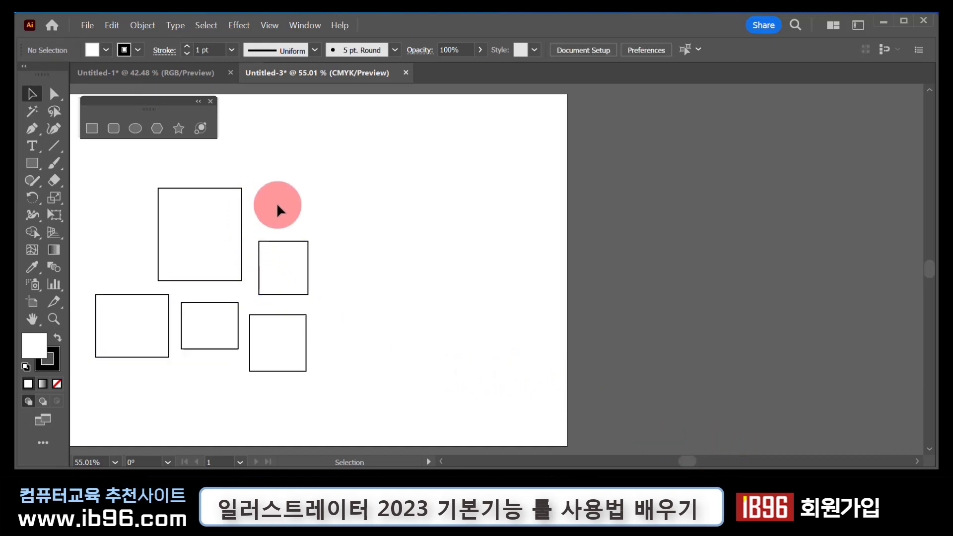
Step: Delete all five rectangles and draw a single rectangle of about 69 by 79 mm in their place
{"action": "left_click_drag", "start_coordinate": [257, 270], "coordinate": [218, 305]}
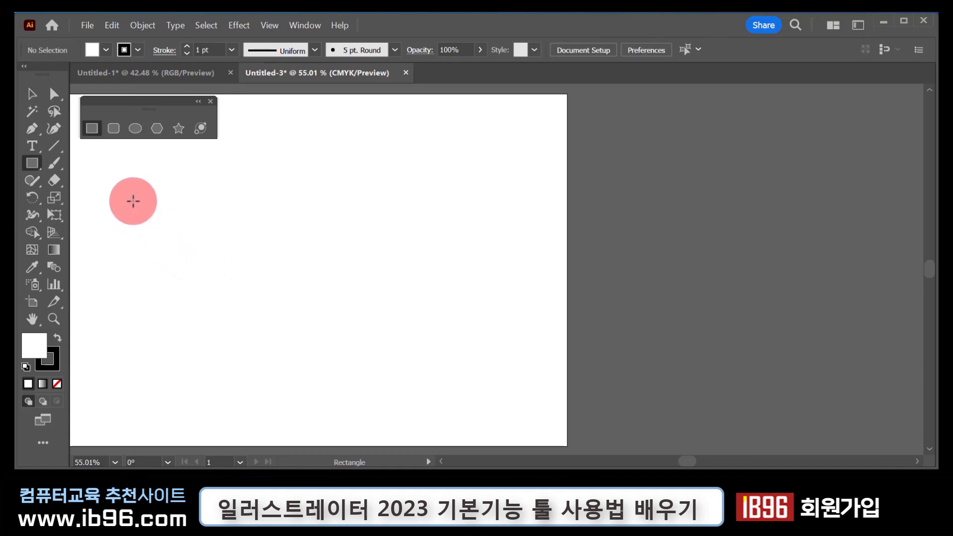
{"action": "left_click_drag", "start_coordinate": [126, 197], "coordinate": [242, 328]}
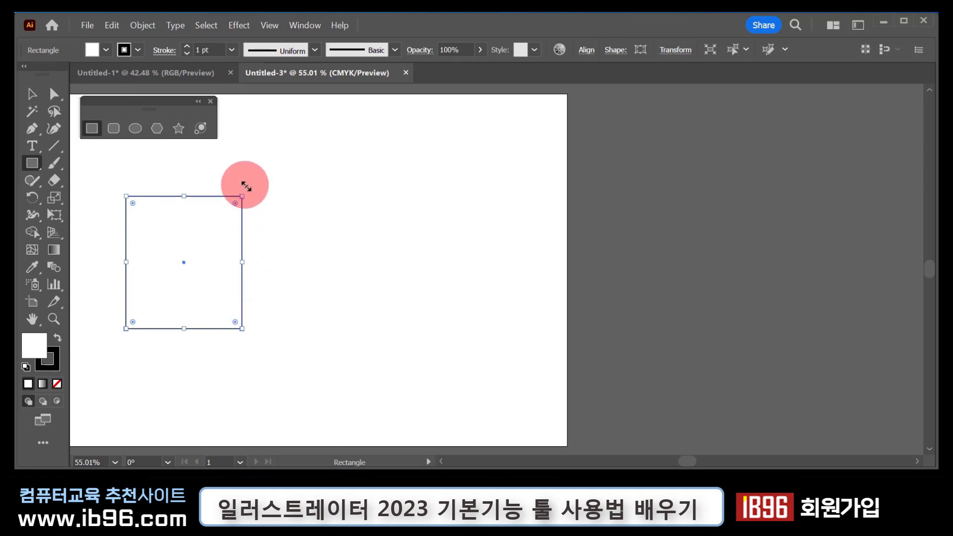
{"action": "left_click", "coordinate": [30, 95]}
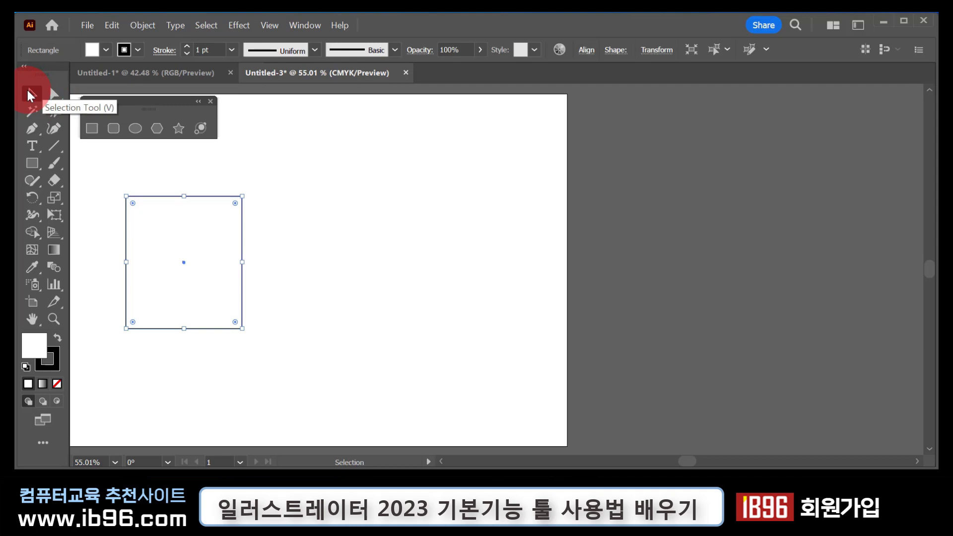
Step: Inspect the rectangle's anchor points with the Direct Selection tool, return to the Selection tool, and deselect the rectangle
{"action": "left_click", "coordinate": [55, 94]}
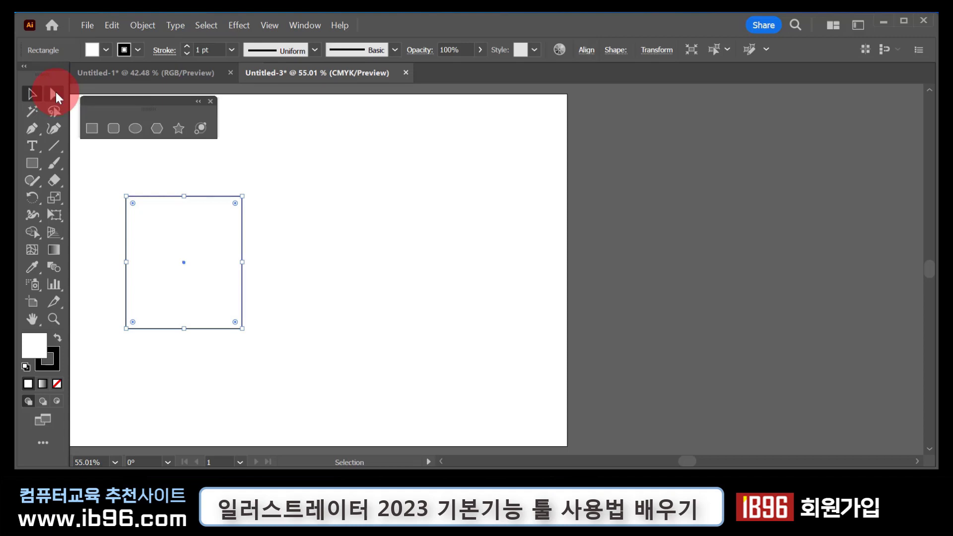
{"action": "left_click", "coordinate": [55, 94]}
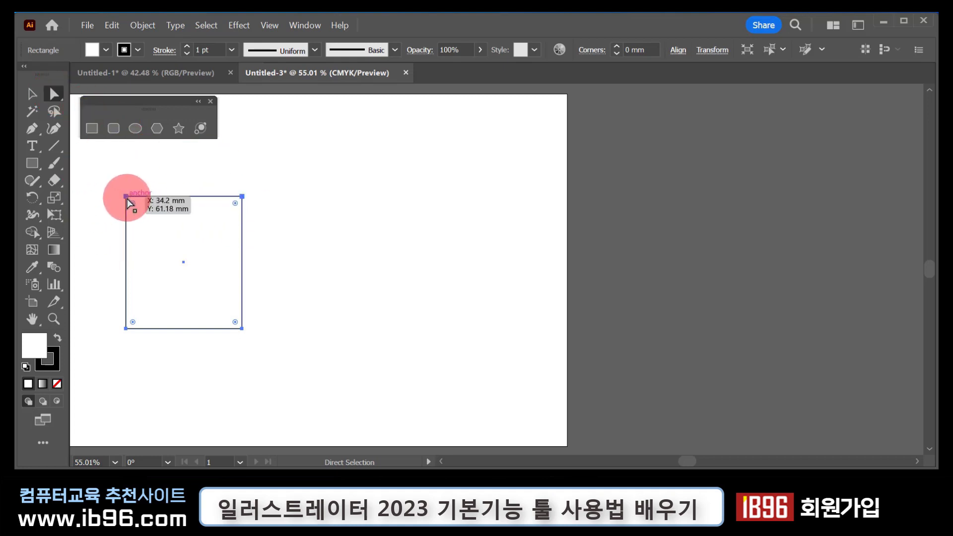
{"action": "left_click", "coordinate": [130, 327]}
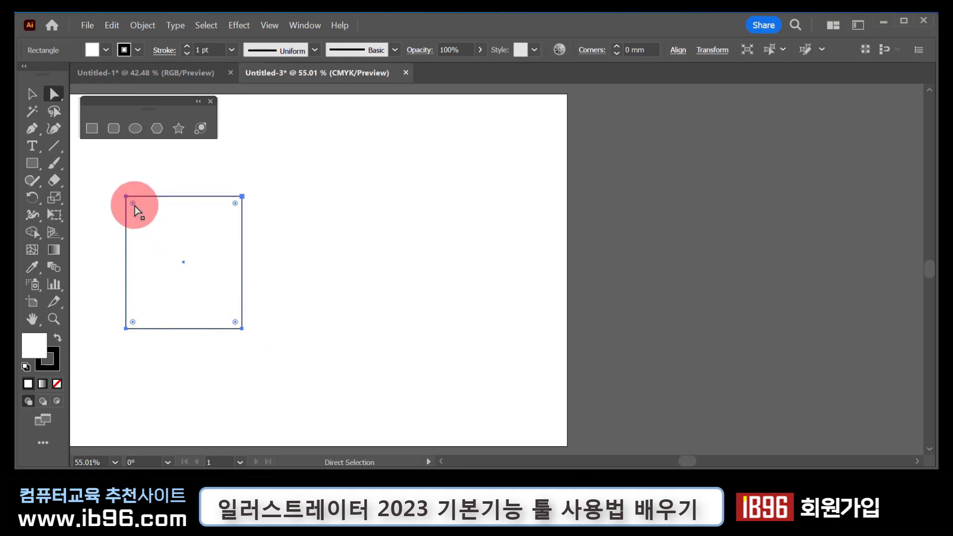
{"action": "left_click", "coordinate": [31, 95]}
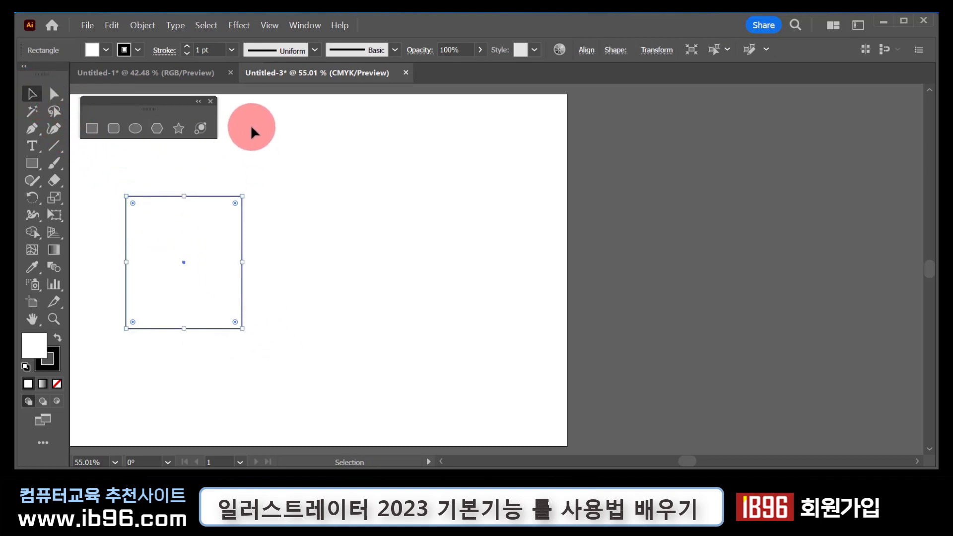
{"action": "left_click_drag", "start_coordinate": [290, 163], "coordinate": [296, 170]}
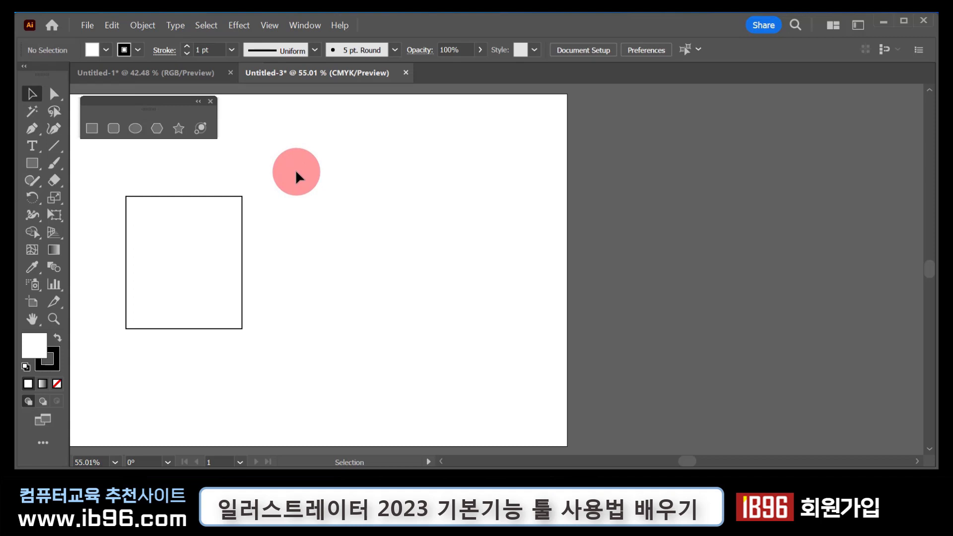
Step: Select only the rectangle's lower-right anchor point with the Direct Selection tool
{"action": "left_click", "coordinate": [54, 94]}
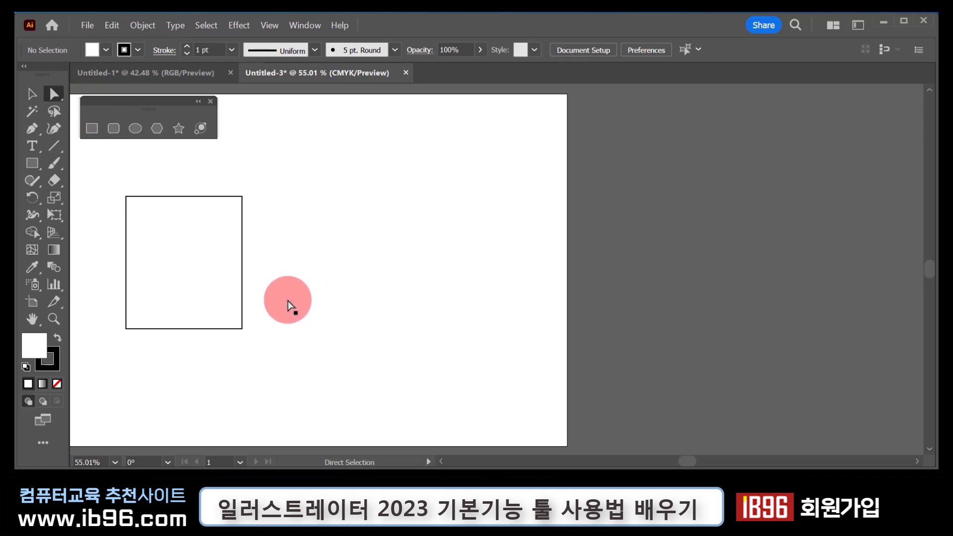
{"action": "left_click_drag", "start_coordinate": [247, 334], "coordinate": [215, 352]}
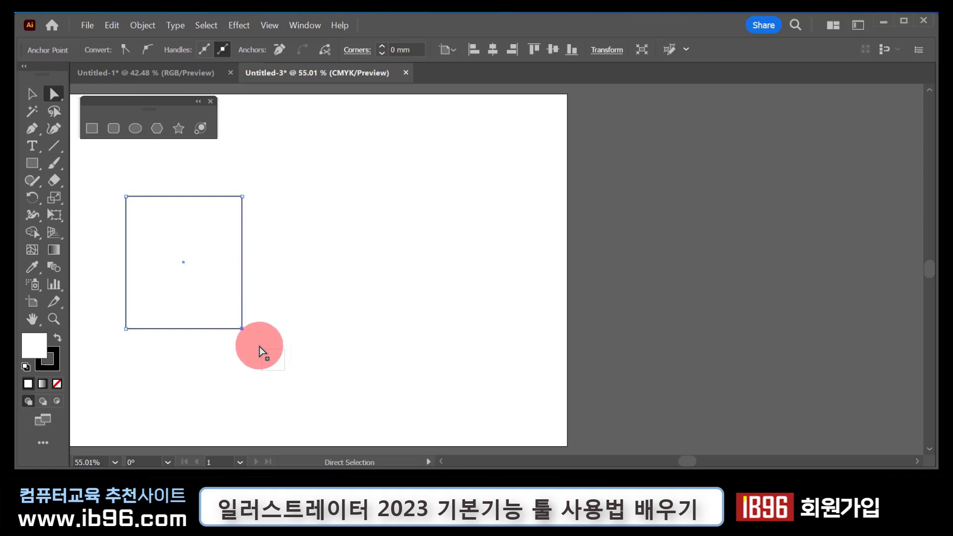
{"action": "left_click_drag", "start_coordinate": [259, 347], "coordinate": [215, 294]}
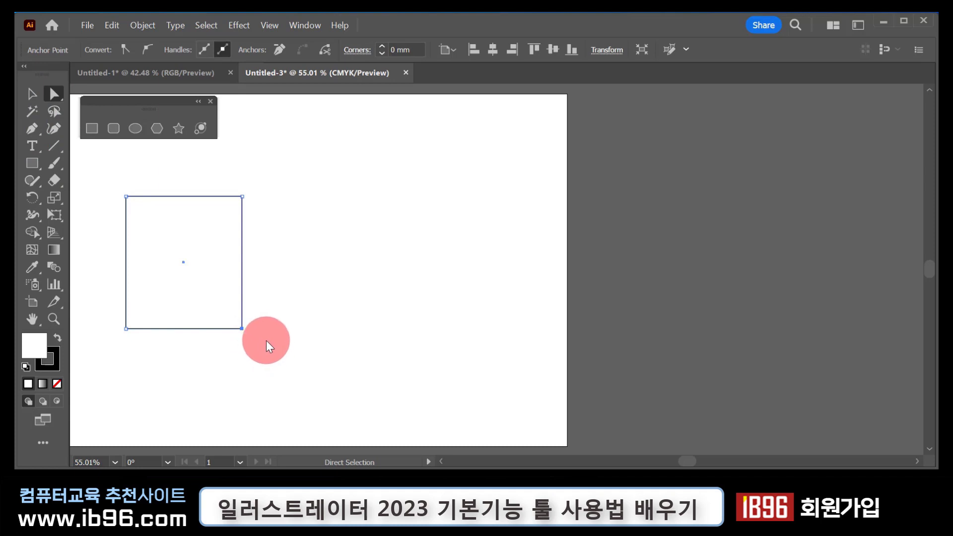
{"action": "left_click", "coordinate": [242, 329]}
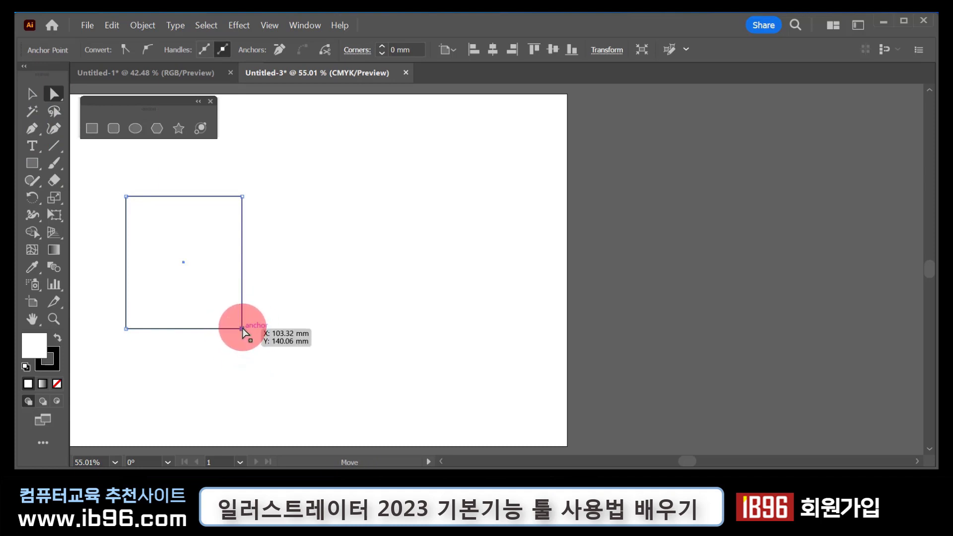
Step: Move the lower-right anchor point inward to about X 78, Y 111 mm, then outward to about X 142, Y 80 mm, and deselect
{"action": "left_click_drag", "start_coordinate": [242, 329], "coordinate": [200, 281]}
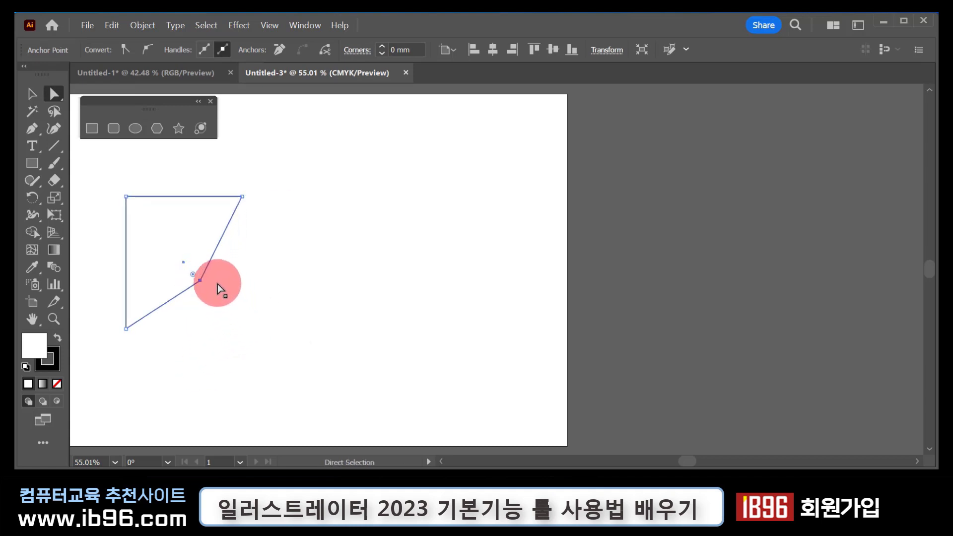
{"action": "left_click", "coordinate": [201, 281]}
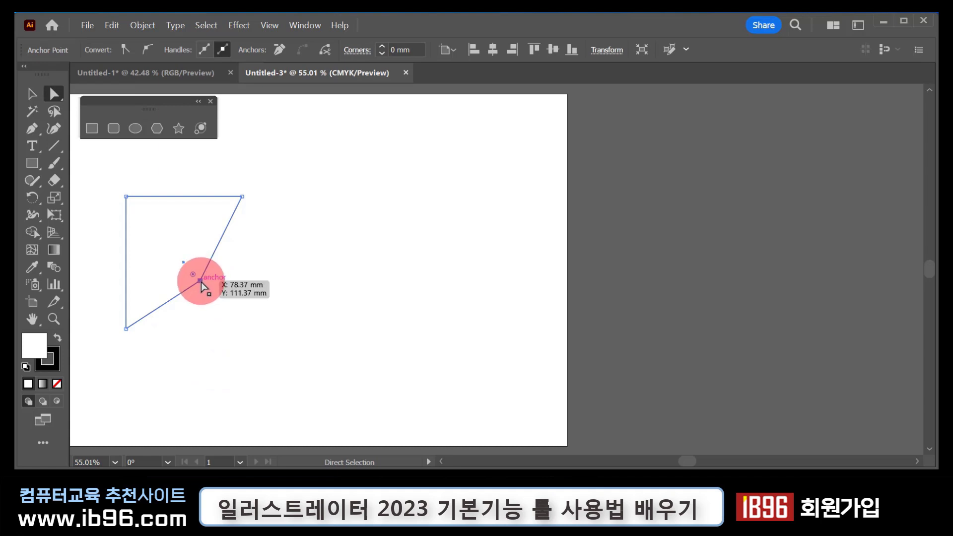
{"action": "left_click_drag", "start_coordinate": [201, 282], "coordinate": [309, 229]}
{"action": "left_click", "coordinate": [314, 306]}
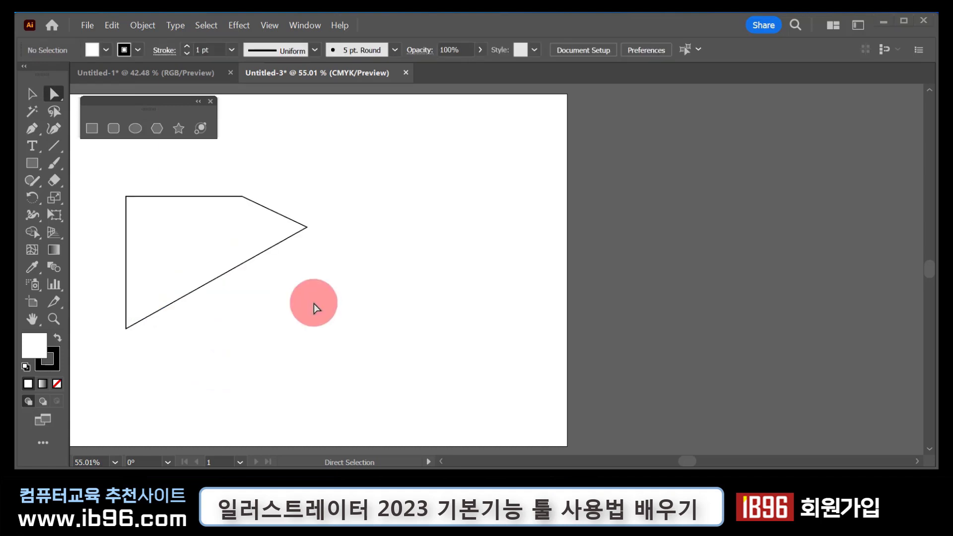
Step: Reselect the shape's rightmost anchor point and move it downward and slightly inward
{"action": "left_click", "coordinate": [308, 228]}
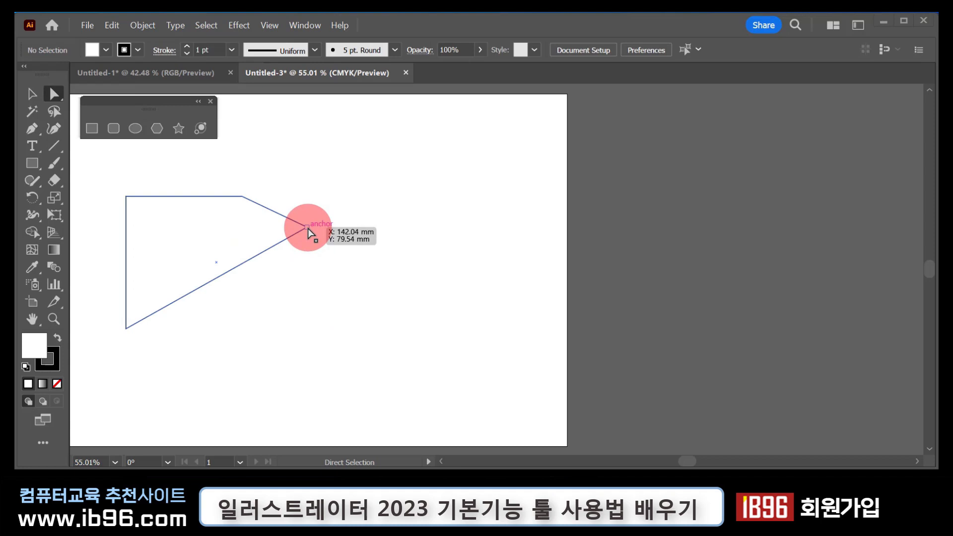
{"action": "left_click", "coordinate": [92, 159]}
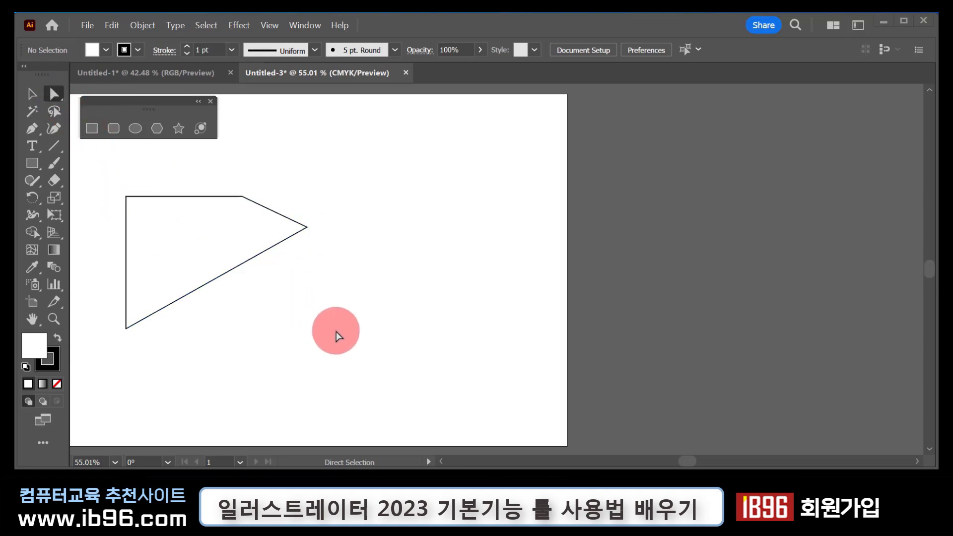
{"action": "left_click", "coordinate": [307, 228]}
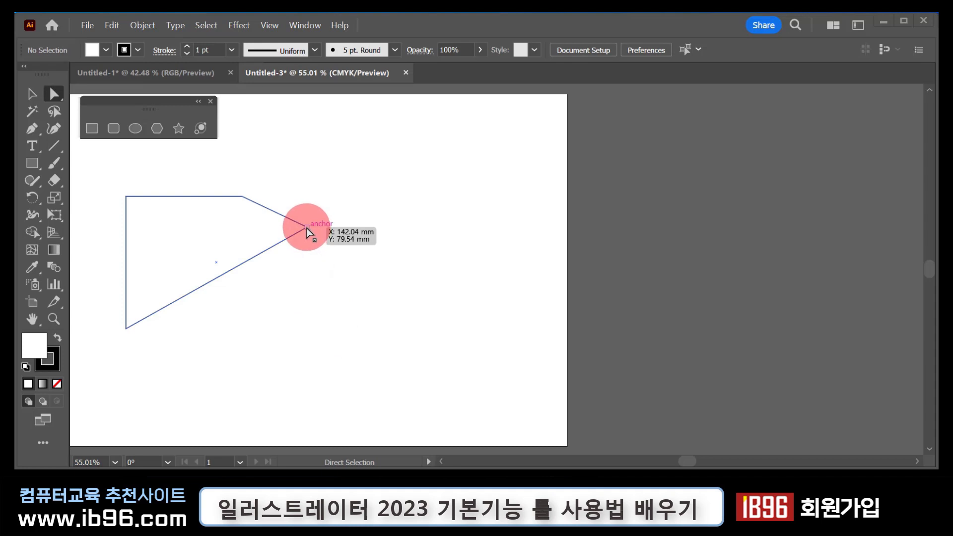
{"action": "left_click_drag", "start_coordinate": [307, 228], "coordinate": [287, 287]}
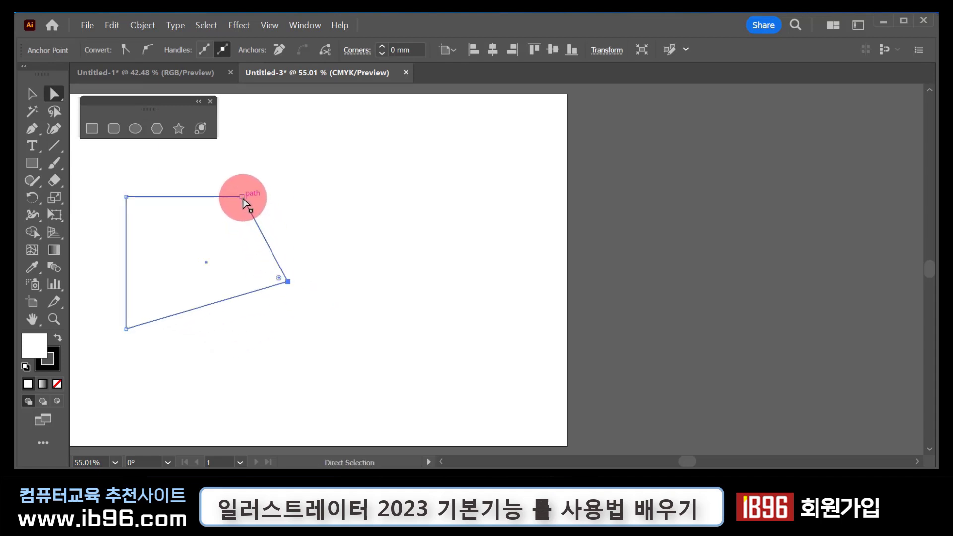
Step: Move the other three corner points outward to form an irregular quadrilateral, and switch to the Selection tool
{"action": "left_click_drag", "start_coordinate": [243, 198], "coordinate": [262, 164]}
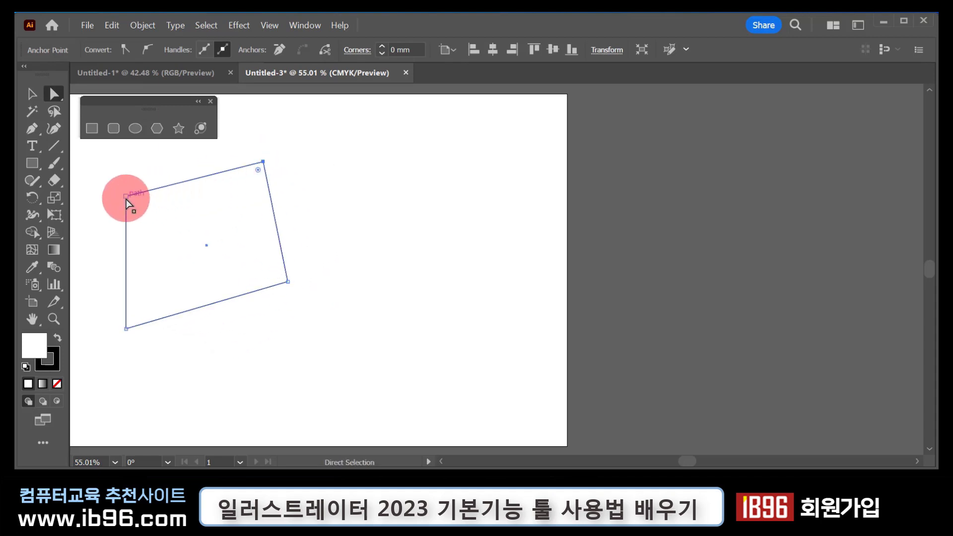
{"action": "mouse_move", "coordinate": [127, 198]}
{"action": "left_mouse_down"}
{"action": "mouse_move", "coordinate": [189, 232]}
{"action": "mouse_move", "coordinate": [127, 193]}
{"action": "left_mouse_up"}
{"action": "mouse_move", "coordinate": [126, 329]}
{"action": "left_mouse_down"}
{"action": "mouse_move", "coordinate": [171, 264]}
{"action": "mouse_move", "coordinate": [113, 340]}
{"action": "left_mouse_up"}
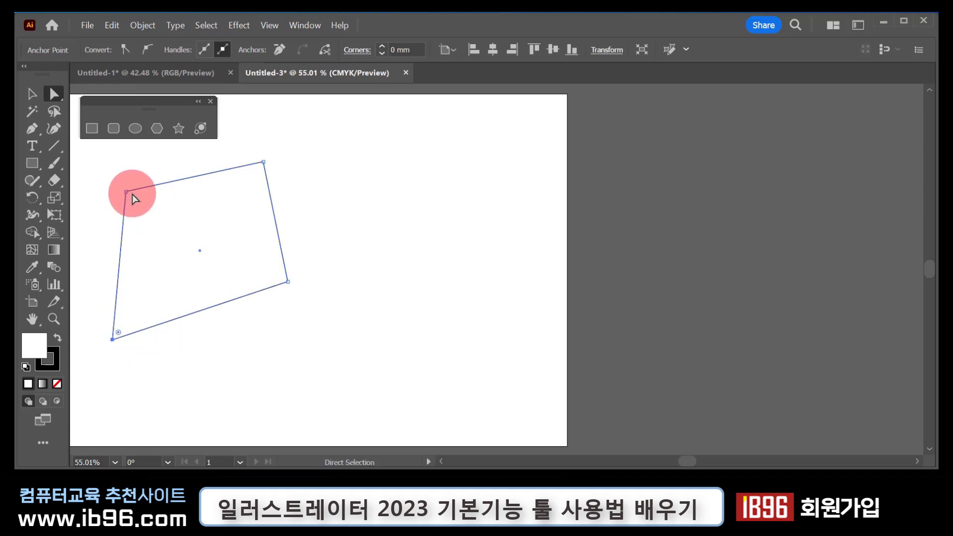
{"action": "left_click", "coordinate": [38, 99]}
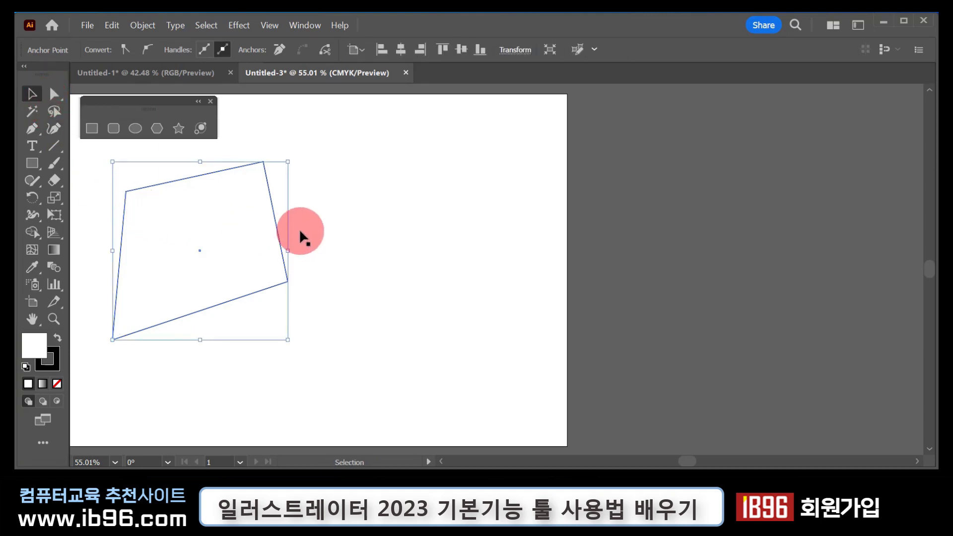
Step: Select the whole quadrilateral, round all its corners together to about 17.5 mm with the Direct Selection tool, and undo the rounding
{"action": "left_click_drag", "start_coordinate": [324, 159], "coordinate": [170, 288]}
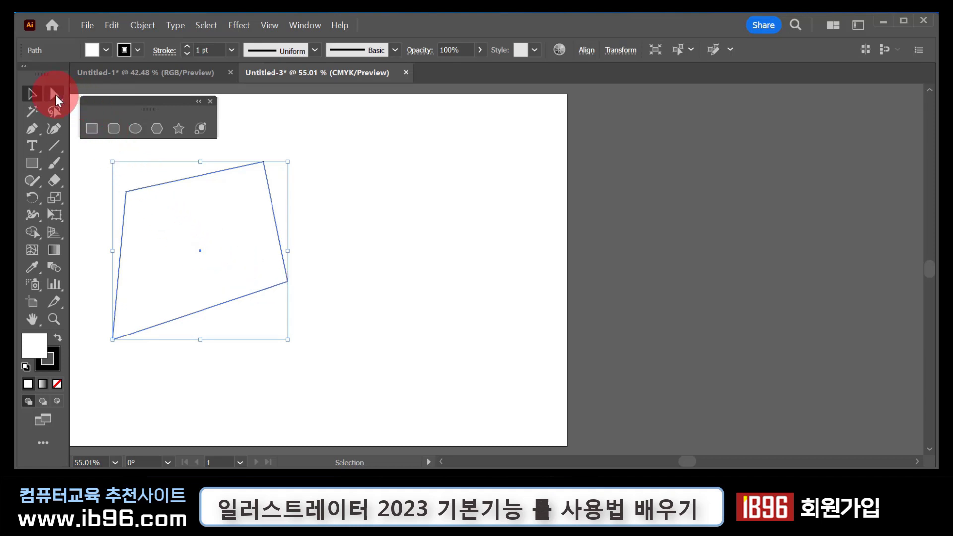
{"action": "left_click", "coordinate": [54, 94]}
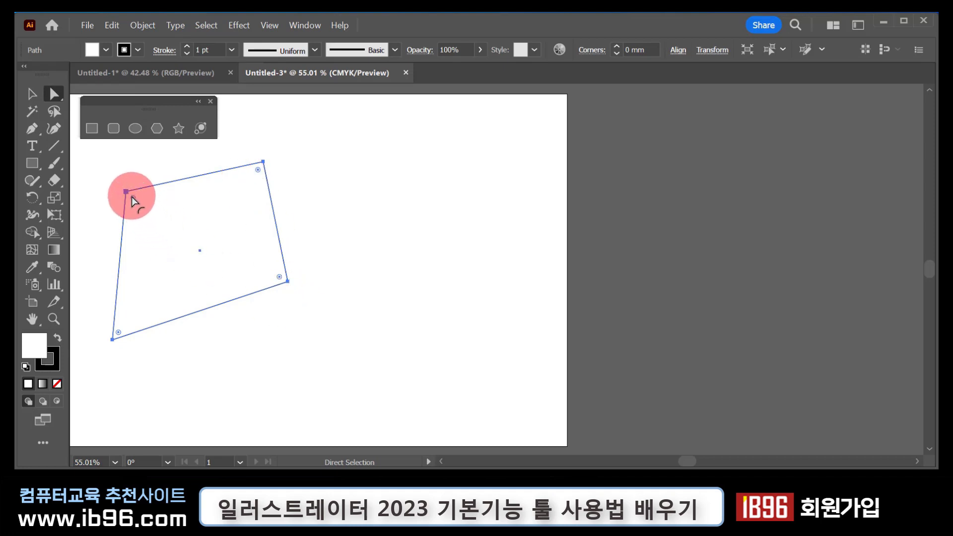
{"action": "left_click", "coordinate": [60, 94]}
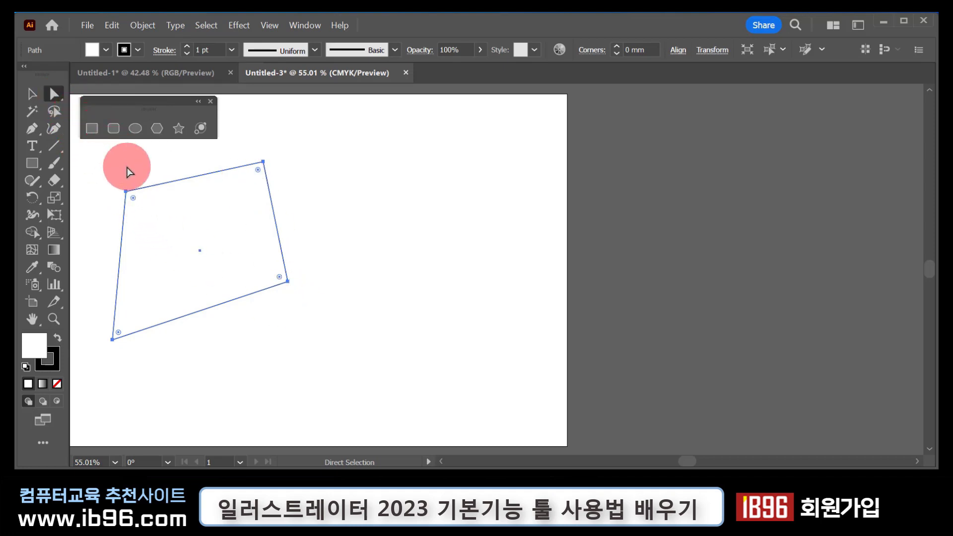
{"action": "left_click", "coordinate": [133, 199]}
{"action": "left_click_drag", "start_coordinate": [134, 199], "coordinate": [149, 212]}
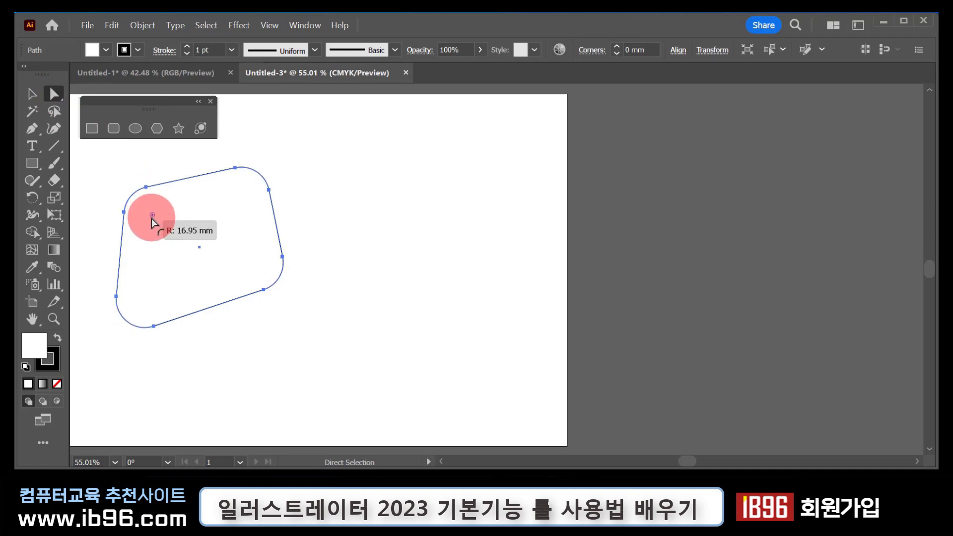
{"action": "left_click", "coordinate": [241, 230]}
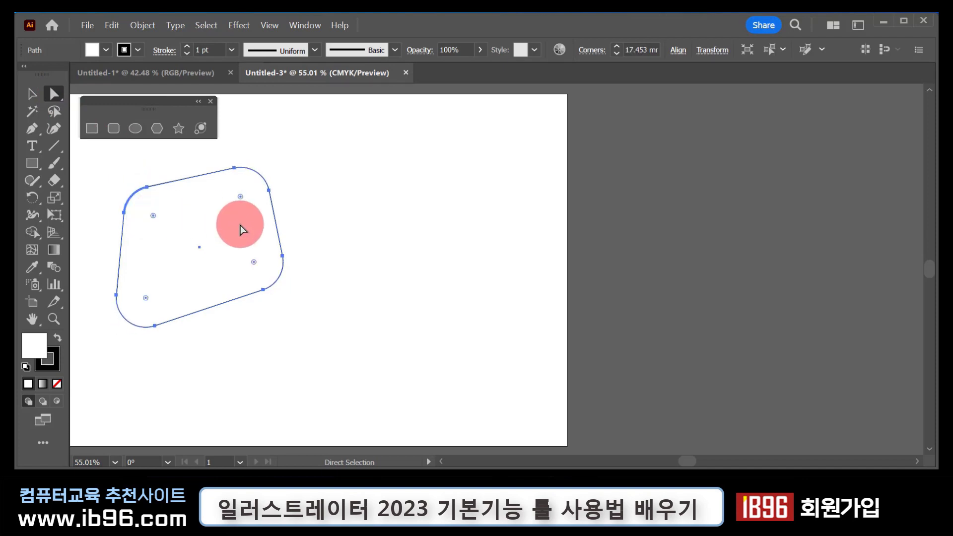
{"action": "key", "text": "ctrl+z"}
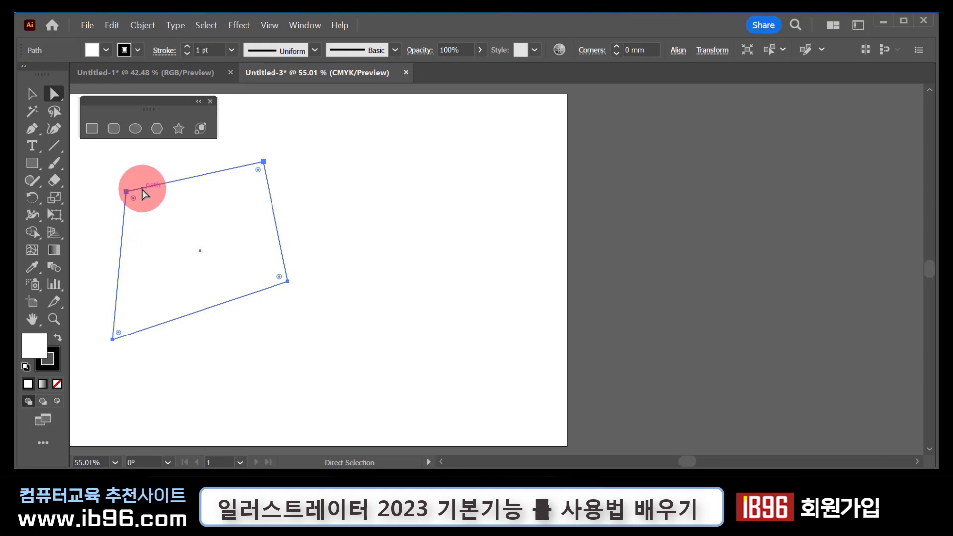
Step: Select only the quadrilateral's upper-left anchor point and round that corner to a radius of about 22 mm
{"action": "left_click_drag", "start_coordinate": [102, 163], "coordinate": [145, 215]}
{"action": "left_click", "coordinate": [129, 197]}
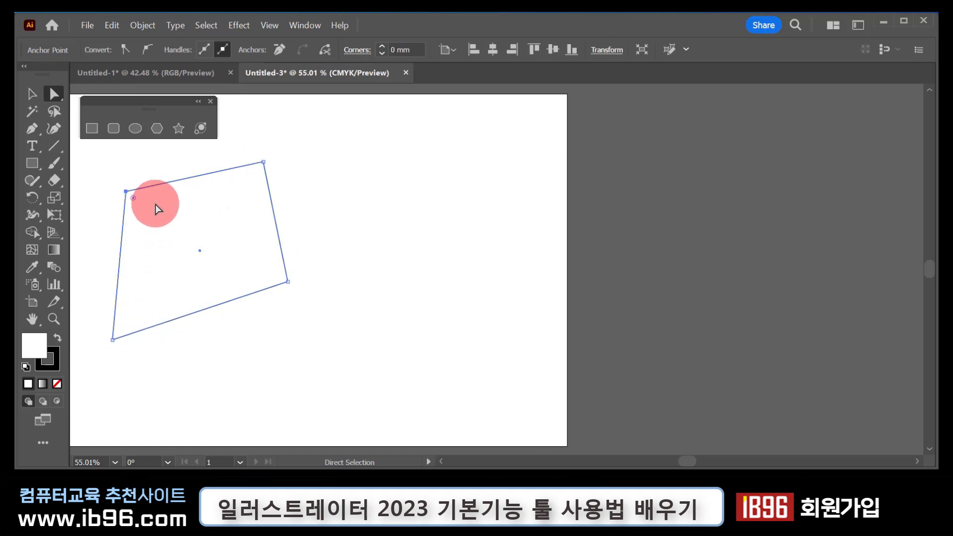
{"action": "left_click", "coordinate": [150, 175]}
{"action": "left_click", "coordinate": [126, 192]}
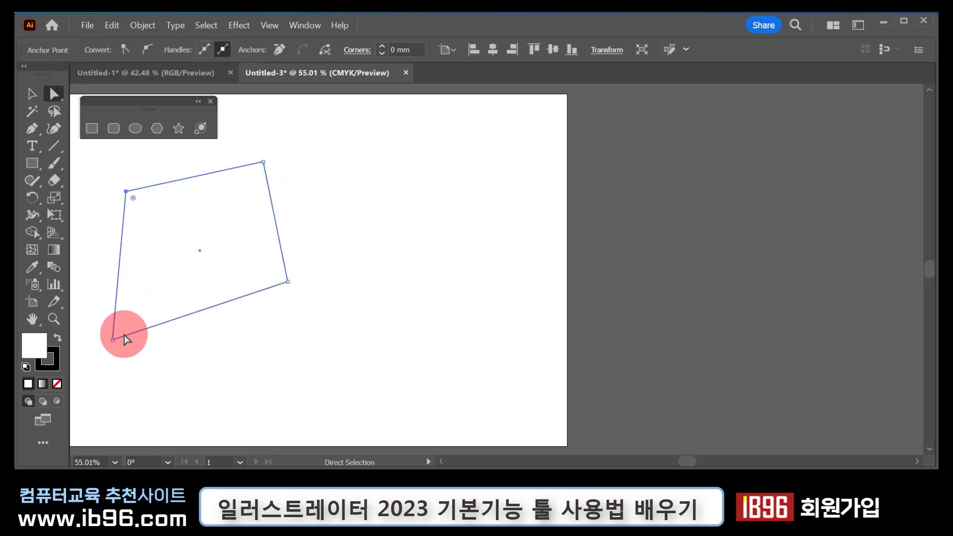
{"action": "left_click", "coordinate": [139, 196]}
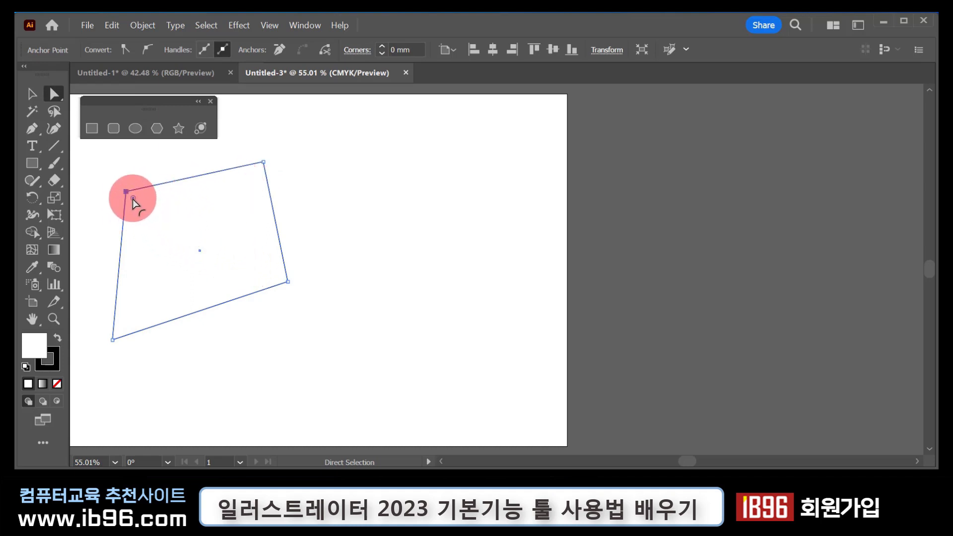
{"action": "left_click_drag", "start_coordinate": [133, 200], "coordinate": [161, 223]}
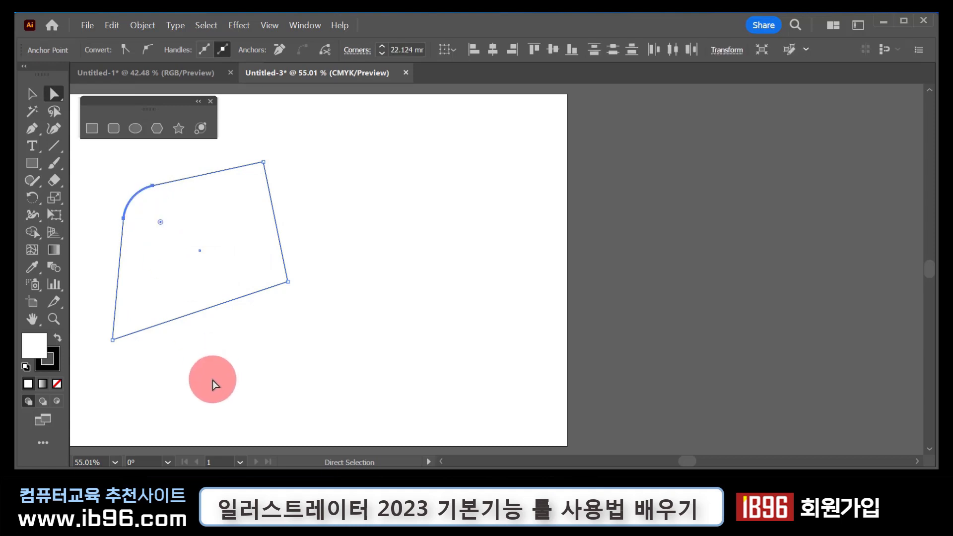
Step: Select the quadrilateral's lower-left anchor point and round only that corner
{"action": "left_click", "coordinate": [114, 339]}
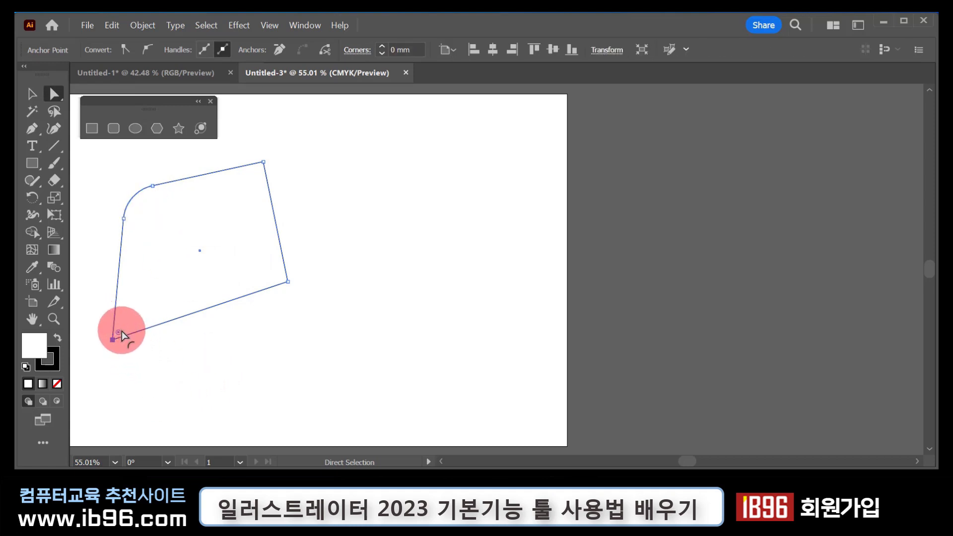
{"action": "left_click_drag", "start_coordinate": [123, 333], "coordinate": [131, 318]}
{"action": "left_click_drag", "start_coordinate": [131, 313], "coordinate": [142, 303]}
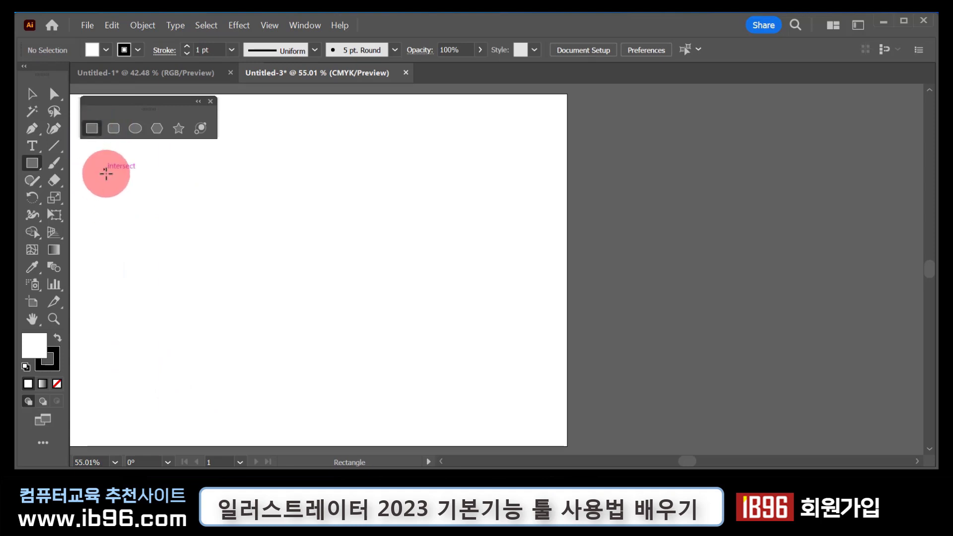
Step: Draw a rectangle about 82 by 77 mm and round only its upper-left corner to about 64 mm with the Direct Selection tool
{"action": "left_click_drag", "start_coordinate": [107, 174], "coordinate": [242, 298]}
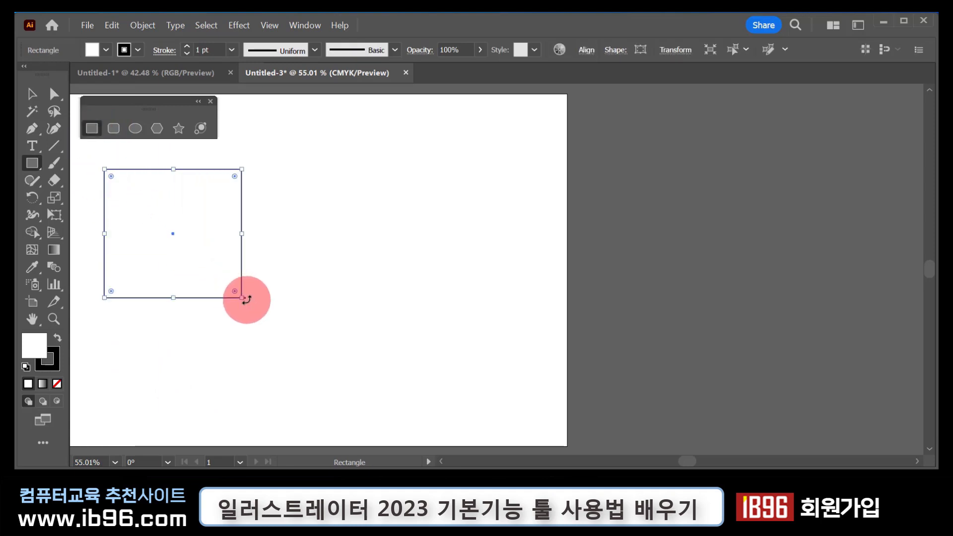
{"action": "left_click", "coordinate": [30, 96]}
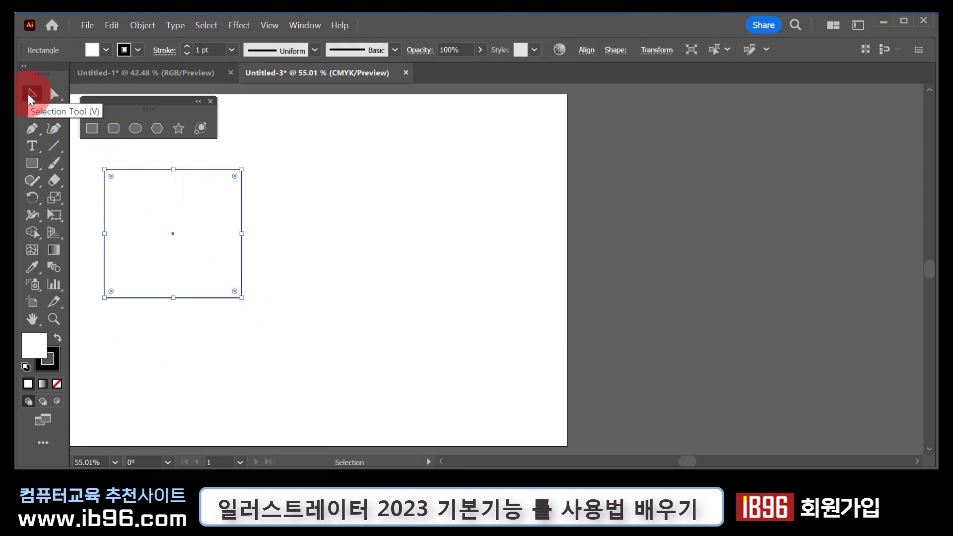
{"action": "left_click", "coordinate": [56, 93]}
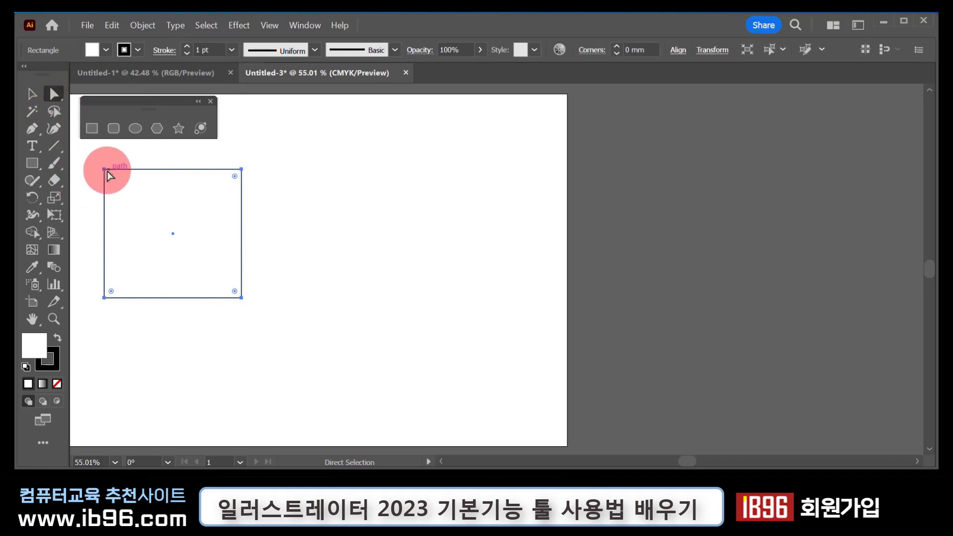
{"action": "left_click", "coordinate": [103, 169]}
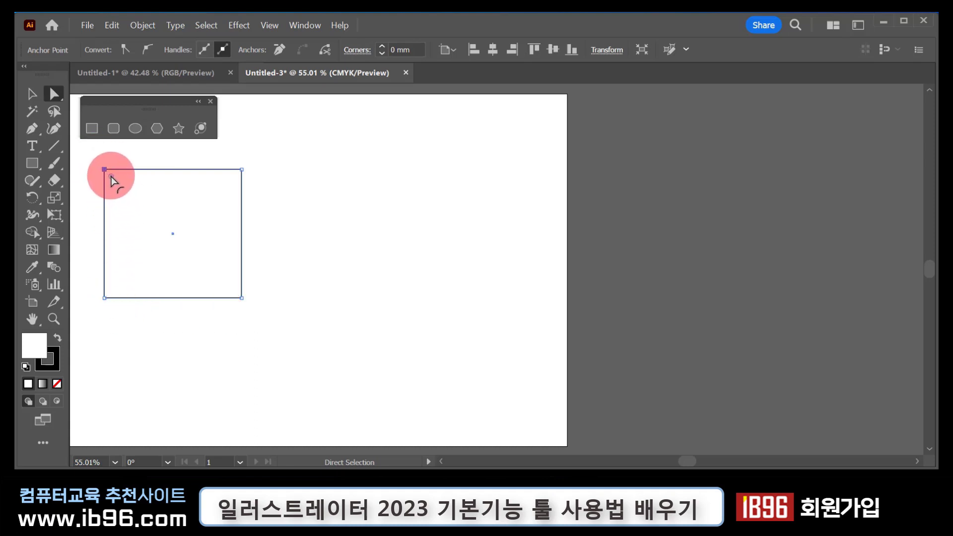
{"action": "left_click_drag", "start_coordinate": [112, 178], "coordinate": [225, 315]}
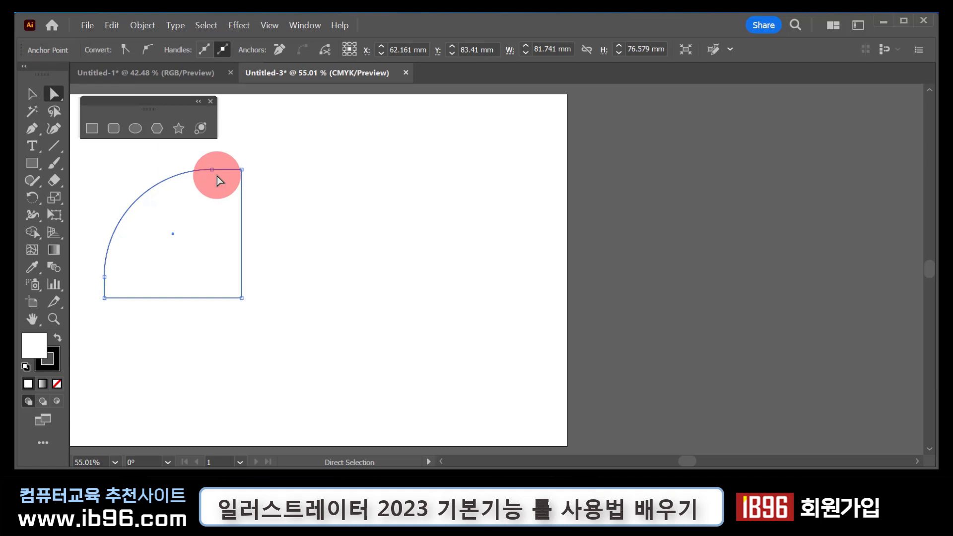
Step: Move the shape's right edge up and then inward with the Direct Selection tool, and pull the lower-right corner point down and outward
{"action": "left_click", "coordinate": [215, 170]}
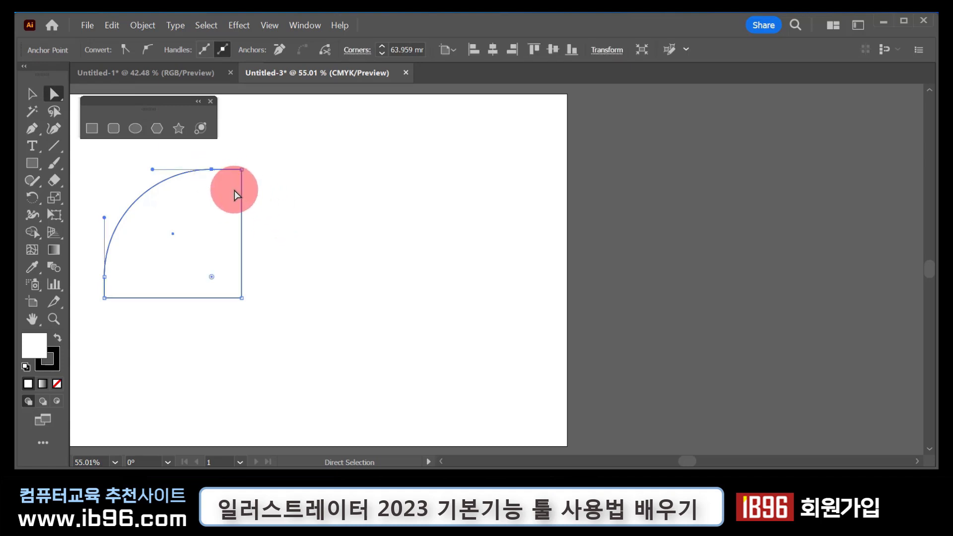
{"action": "left_click", "coordinate": [242, 172]}
{"action": "left_click", "coordinate": [242, 170]}
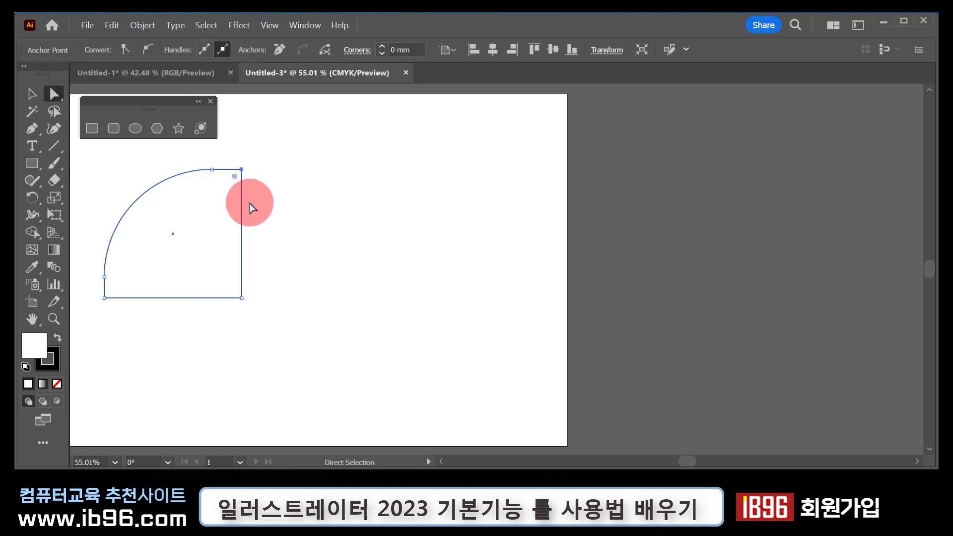
{"action": "left_click_drag", "start_coordinate": [242, 210], "coordinate": [240, 229]}
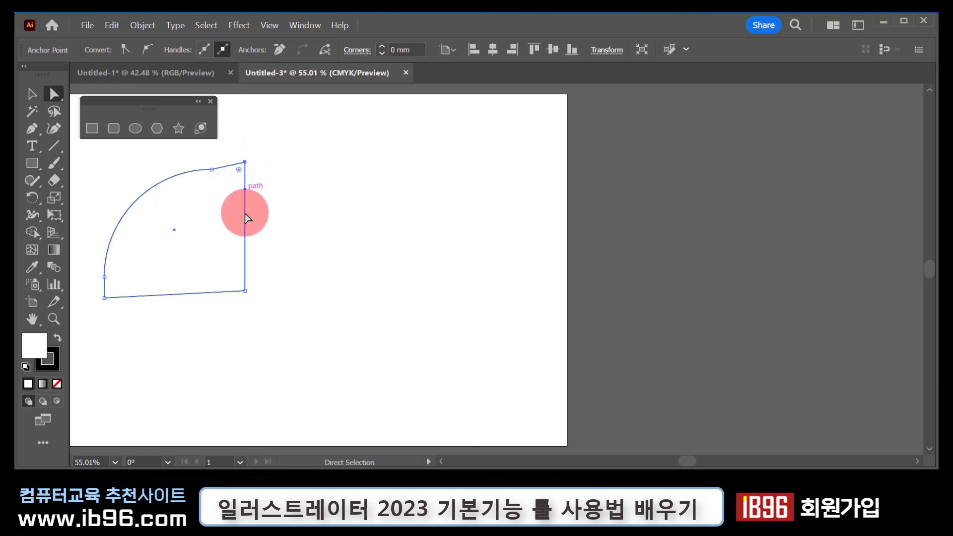
{"action": "mouse_move", "coordinate": [248, 225]}
{"action": "left_mouse_down"}
{"action": "mouse_move", "coordinate": [315, 252]}
{"action": "mouse_move", "coordinate": [305, 258]}
{"action": "mouse_move", "coordinate": [236, 225]}
{"action": "mouse_move", "coordinate": [237, 216]}
{"action": "mouse_move", "coordinate": [310, 260]}
{"action": "mouse_move", "coordinate": [230, 254]}
{"action": "mouse_move", "coordinate": [243, 219]}
{"action": "mouse_move", "coordinate": [234, 233]}
{"action": "left_mouse_up"}
{"action": "left_click_drag", "start_coordinate": [235, 299], "coordinate": [247, 322]}
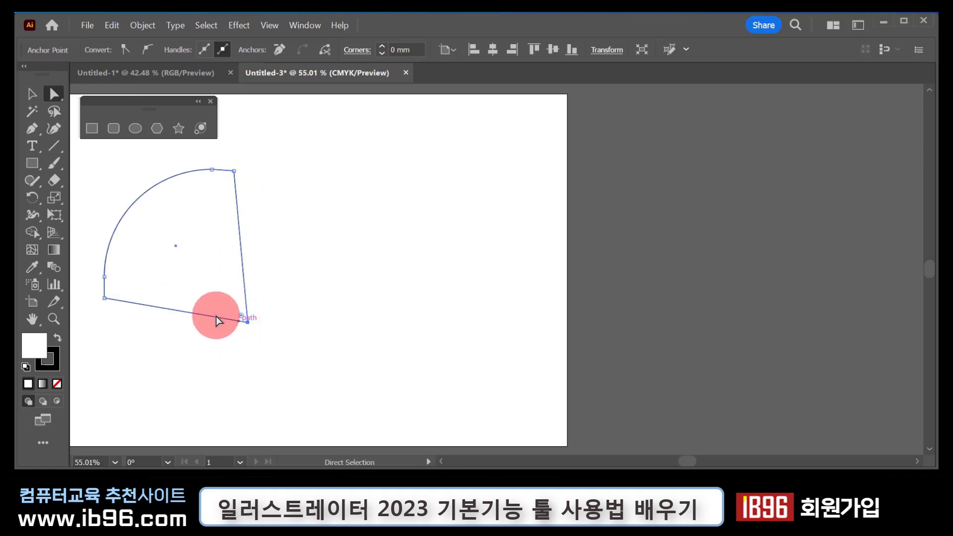
Step: Select the whole reshaped path, replace it with a plain rectangle, and switch to the Selection tool
{"action": "left_click_drag", "start_coordinate": [278, 367], "coordinate": [88, 138]}
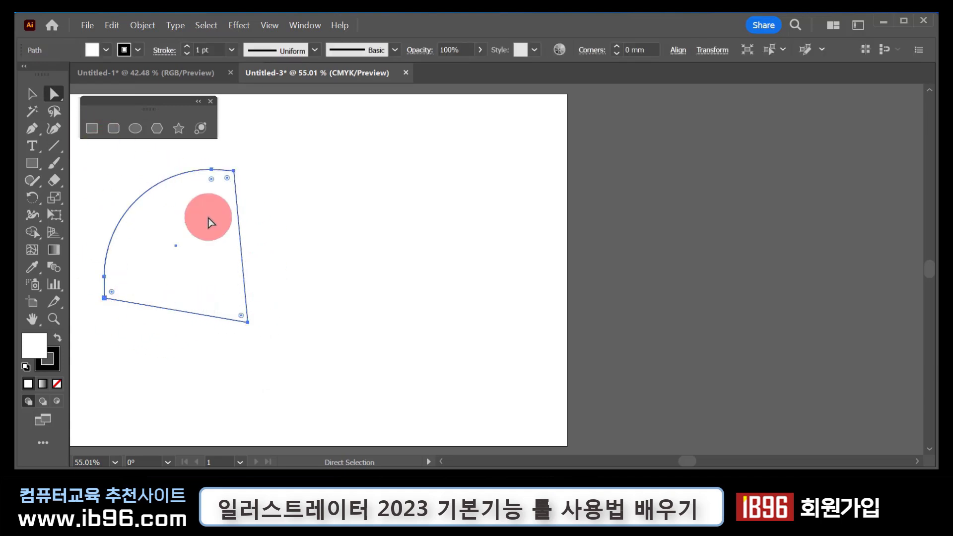
{"action": "key", "text": "ctrl+z"}
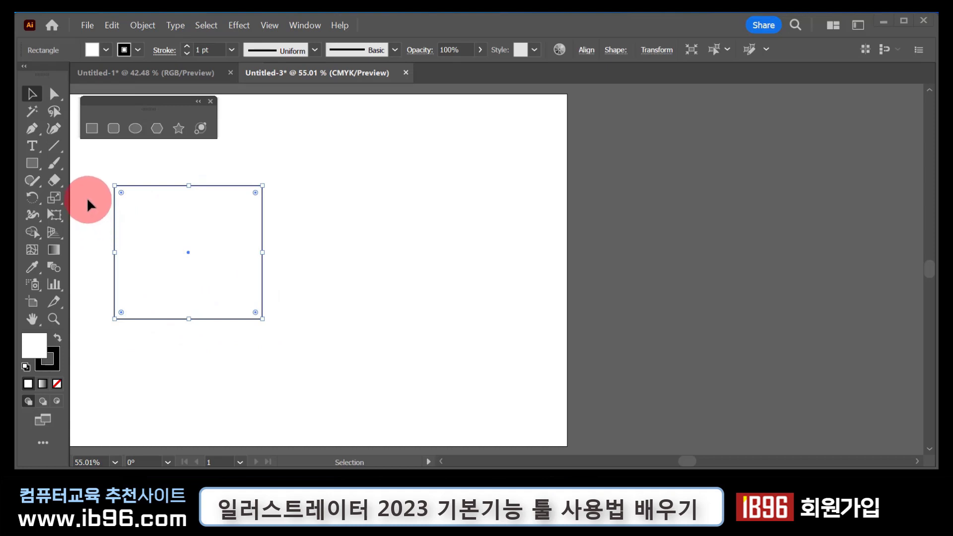
{"action": "left_click", "coordinate": [33, 95]}
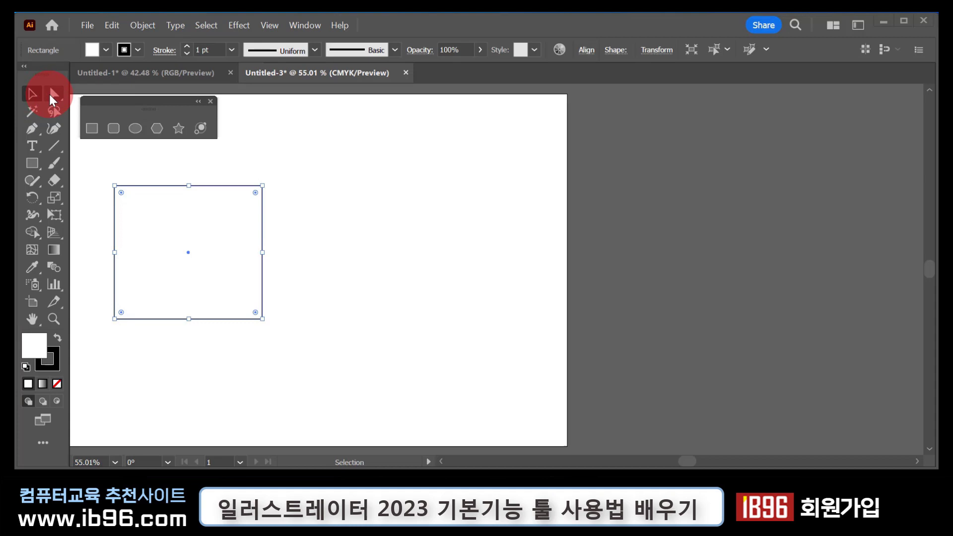
{"action": "left_click", "coordinate": [31, 95]}
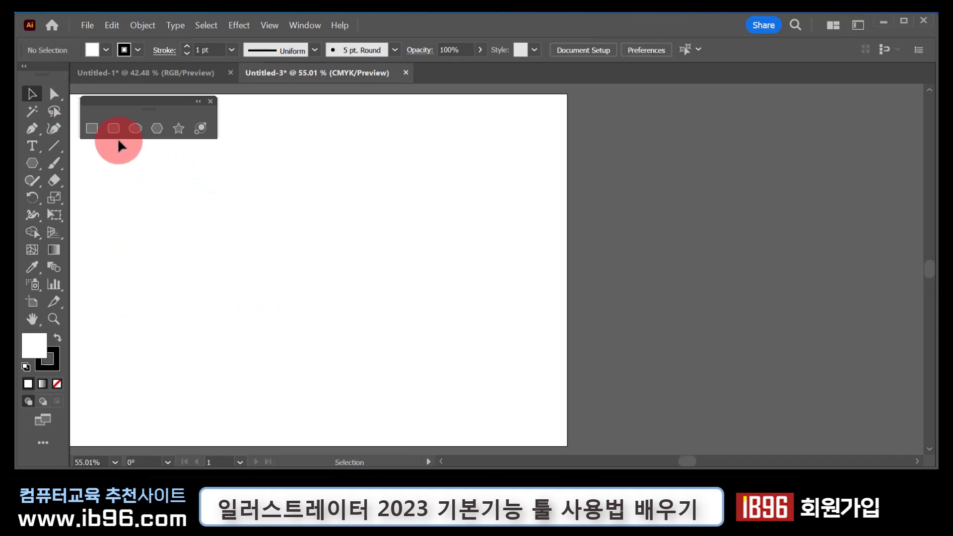
Step: Draw a pentagon about 98 by 94 mm on the empty artboard with the Polygon tool
{"action": "left_click", "coordinate": [156, 128]}
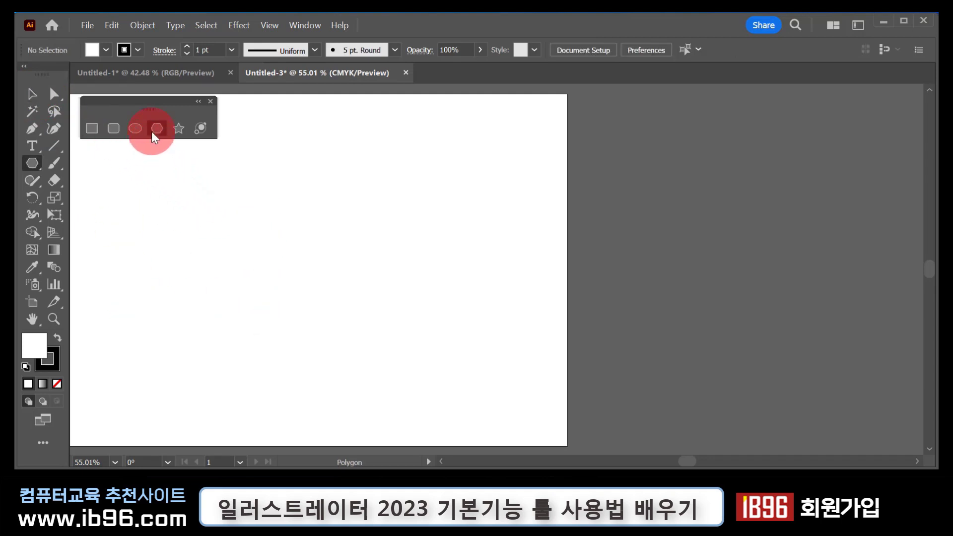
{"action": "left_click_drag", "start_coordinate": [170, 258], "coordinate": [219, 325]}
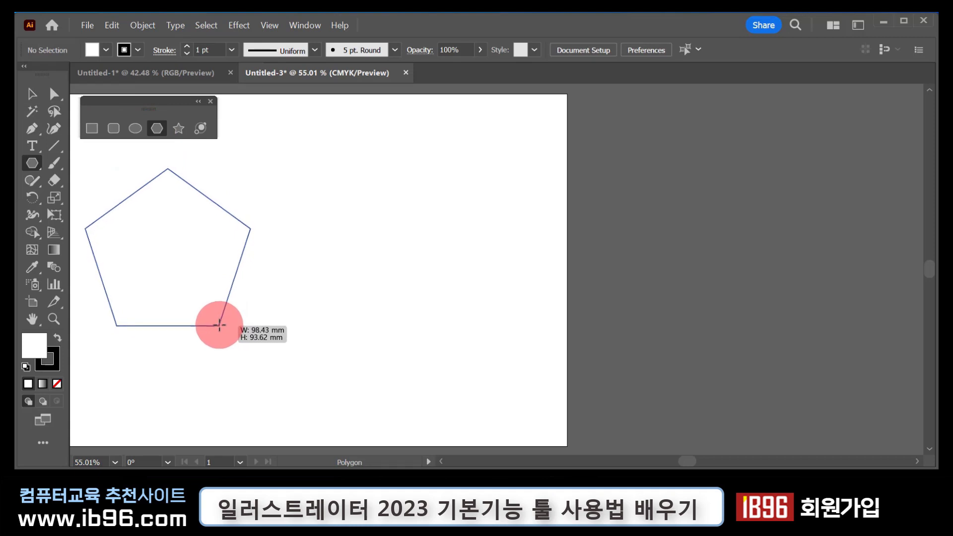
Step: Round all of the pentagon's corners together with the Selection tool, and undo the rounding
{"action": "left_click", "coordinate": [33, 94]}
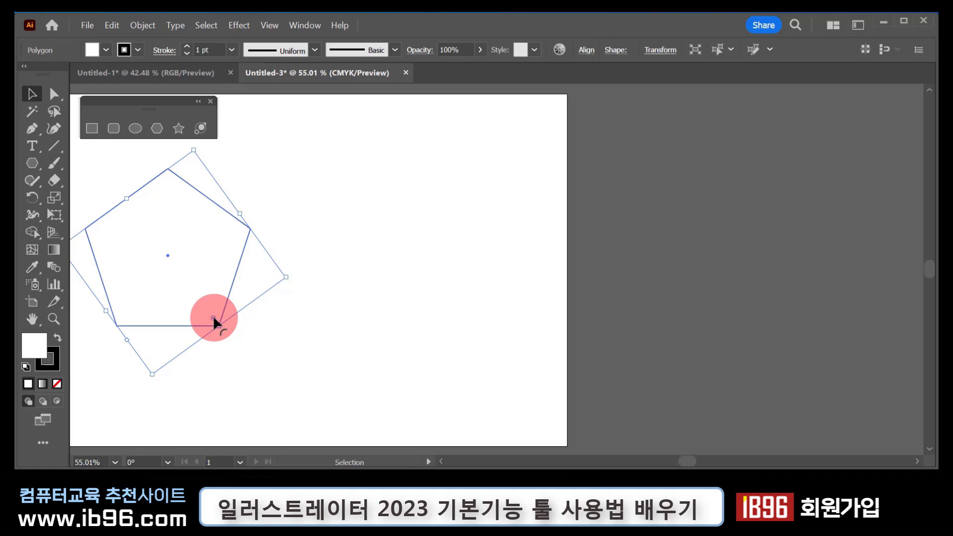
{"action": "left_click_drag", "start_coordinate": [215, 323], "coordinate": [192, 292]}
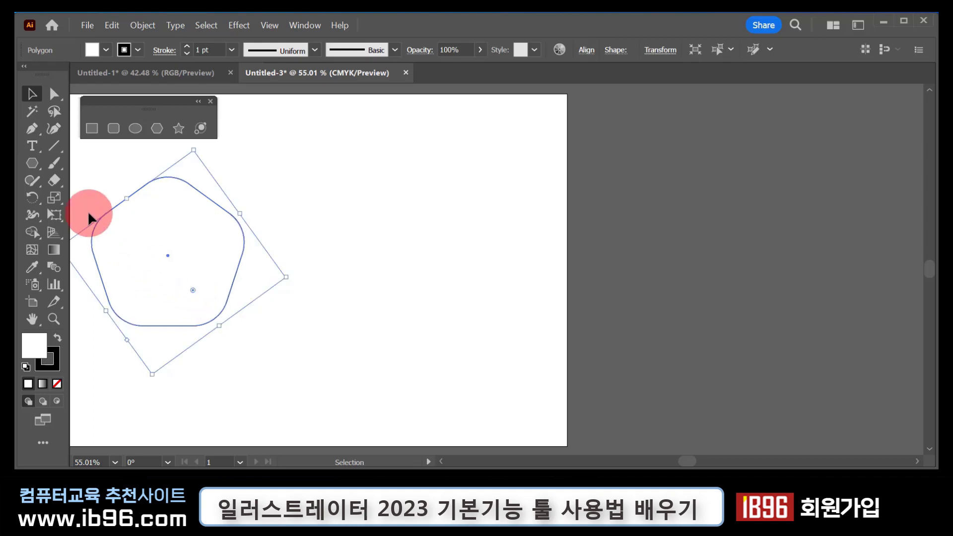
{"action": "key", "text": "ctrl+z"}
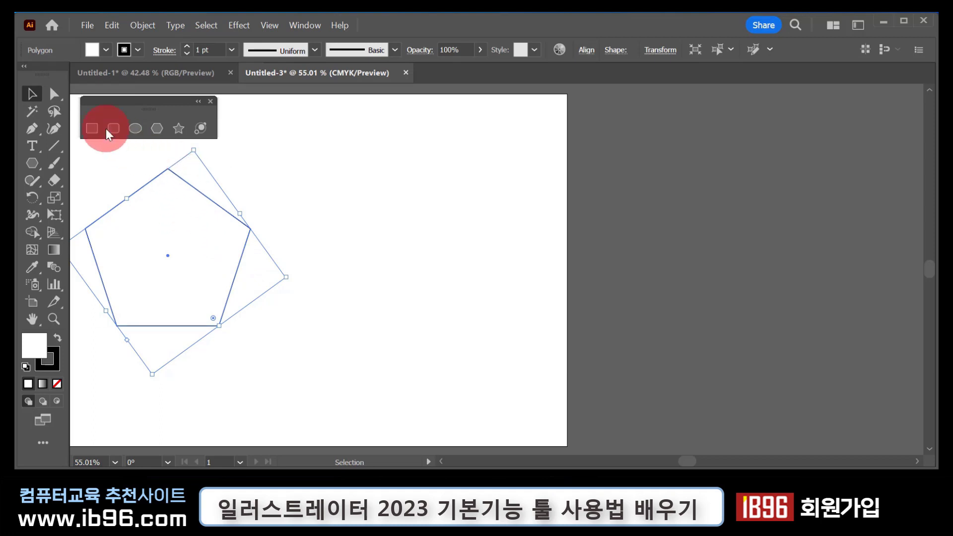
Step: Compare the pentagon's corner rounding handles under the Direct Selection and Selection tools
{"action": "left_click", "coordinate": [53, 97]}
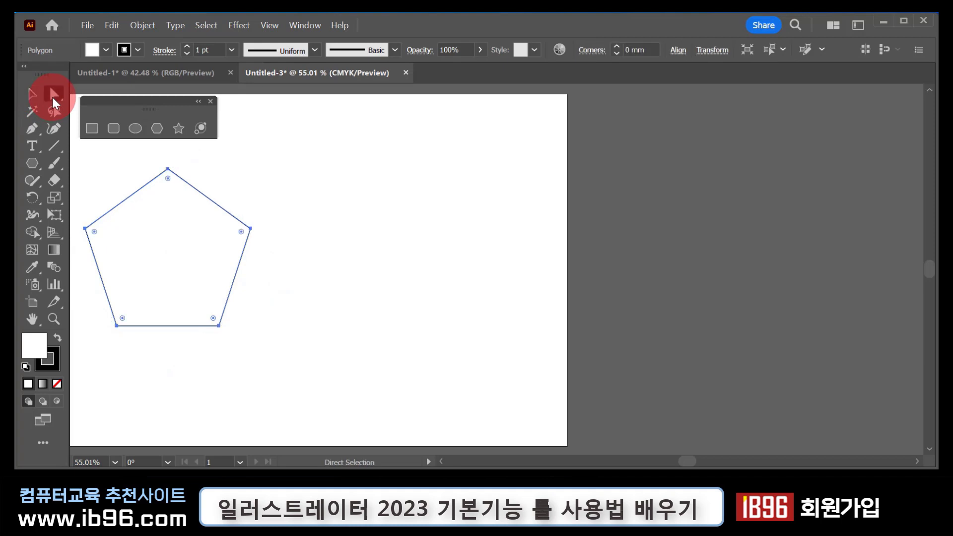
{"action": "left_click", "coordinate": [172, 185]}
{"action": "left_click", "coordinate": [240, 235]}
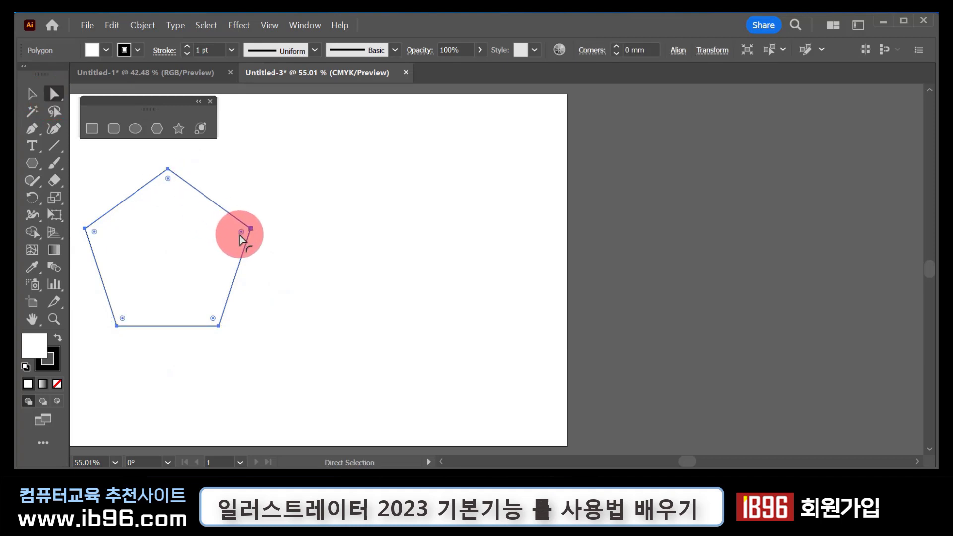
{"action": "left_click", "coordinate": [214, 322], "text": "shift"}
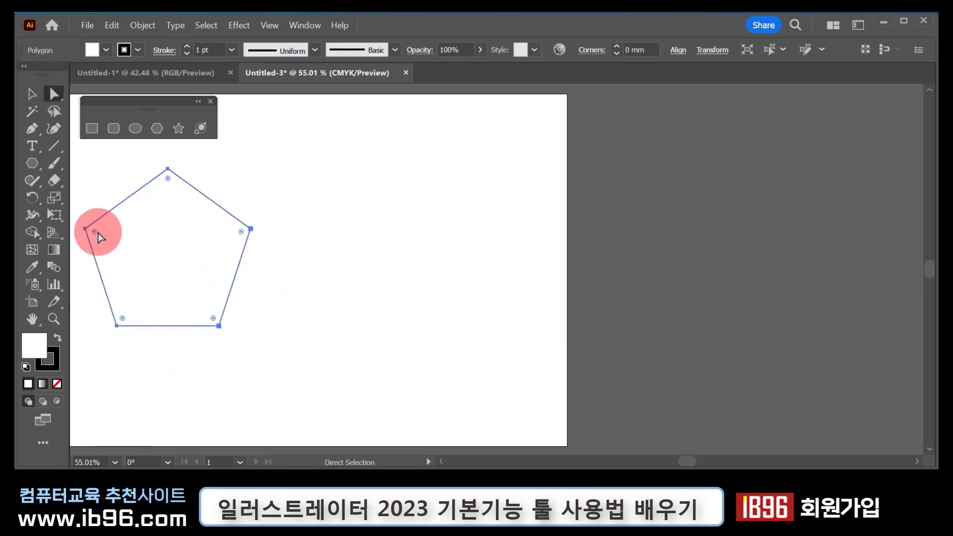
{"action": "left_click", "coordinate": [32, 97]}
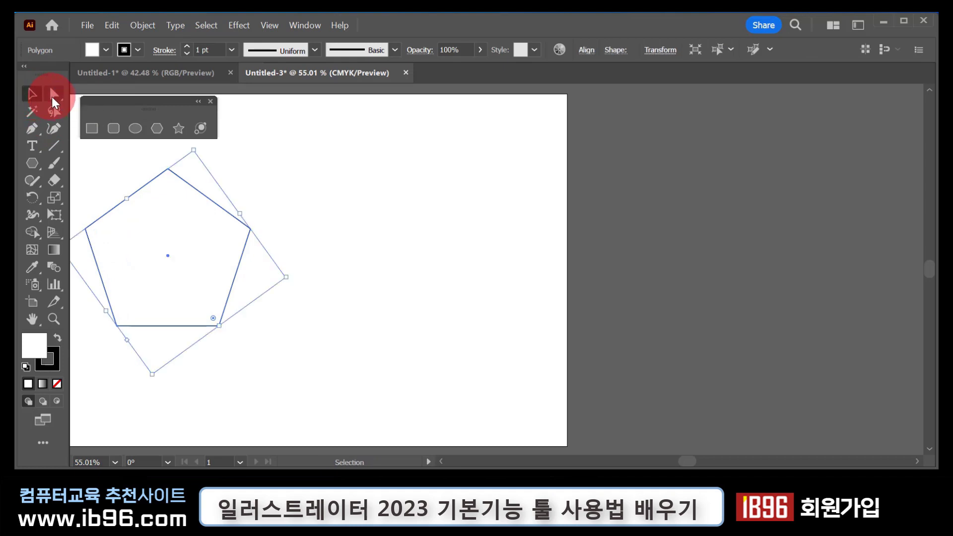
{"action": "left_click", "coordinate": [52, 94]}
{"action": "left_click", "coordinate": [168, 194]}
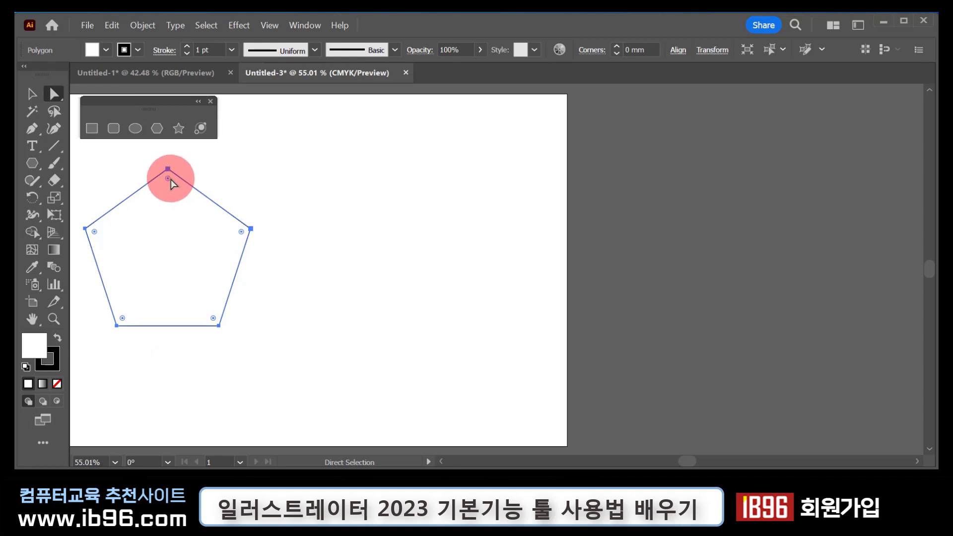
Step: Round all the pentagon's corners to about 15.6 mm with the Direct Selection tool, and undo the rounding
{"action": "left_click_drag", "start_coordinate": [167, 179], "coordinate": [168, 209]}
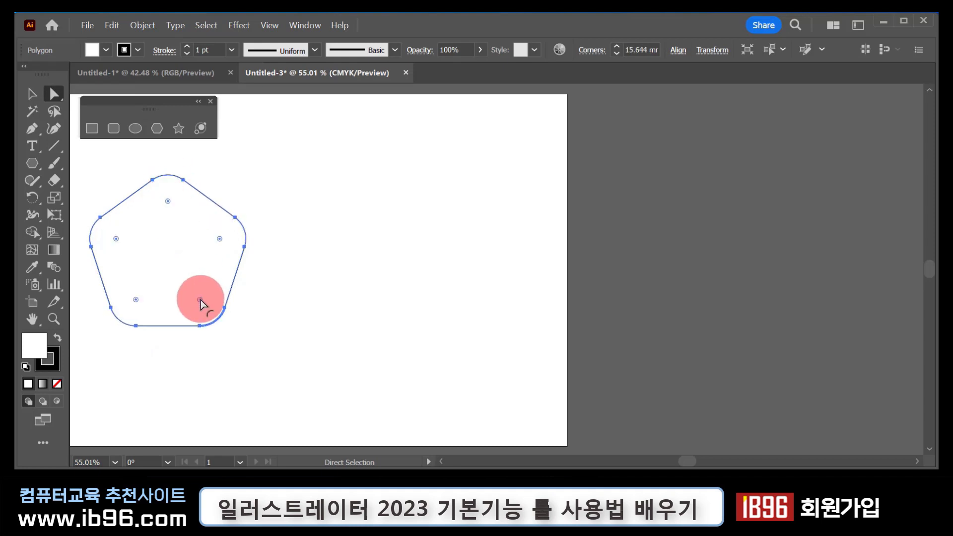
{"action": "key", "text": "ctrl+z"}
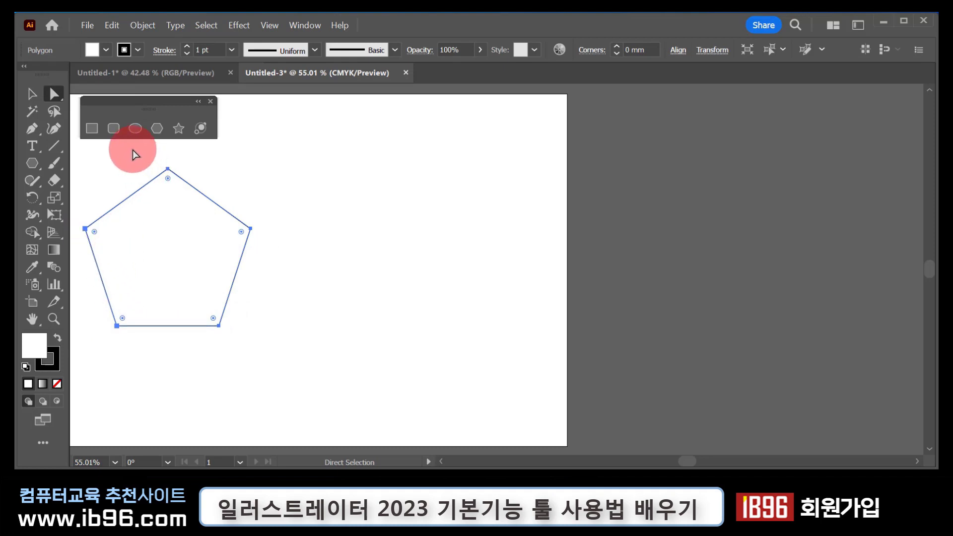
Step: Round only the pentagon's top corner to about 28.2 mm and its upper-right corner to about 20.7 mm
{"action": "left_click_drag", "start_coordinate": [132, 150], "coordinate": [177, 181]}
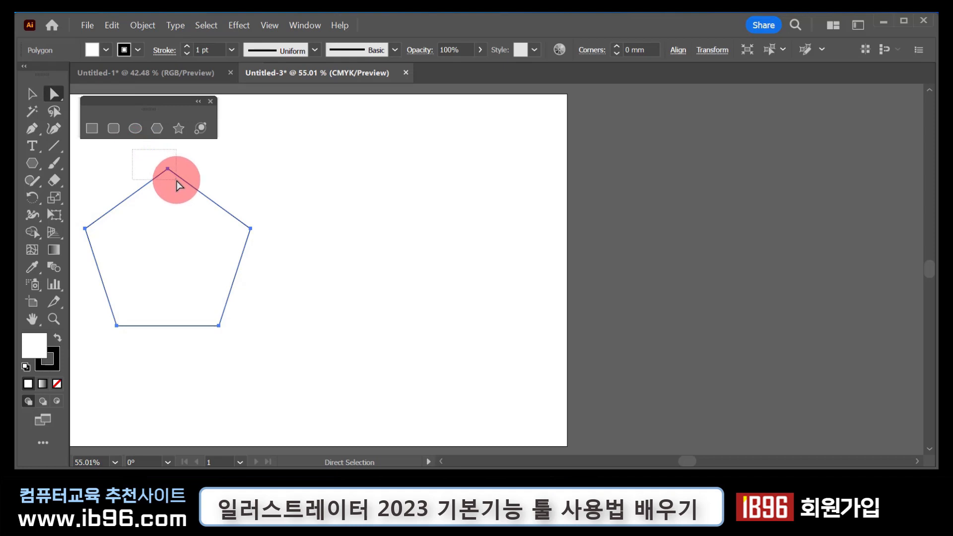
{"action": "left_click_drag", "start_coordinate": [177, 184], "coordinate": [178, 186]}
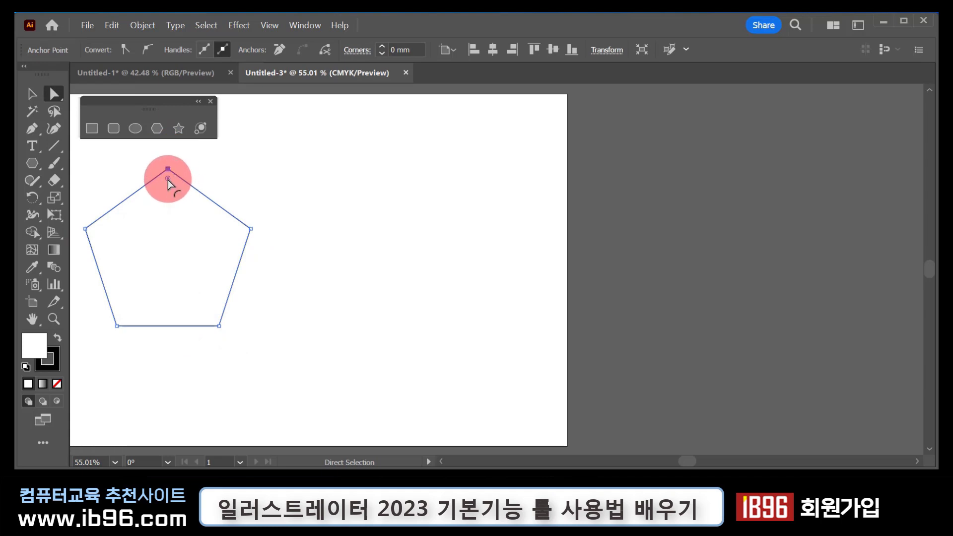
{"action": "left_click_drag", "start_coordinate": [168, 179], "coordinate": [168, 228]}
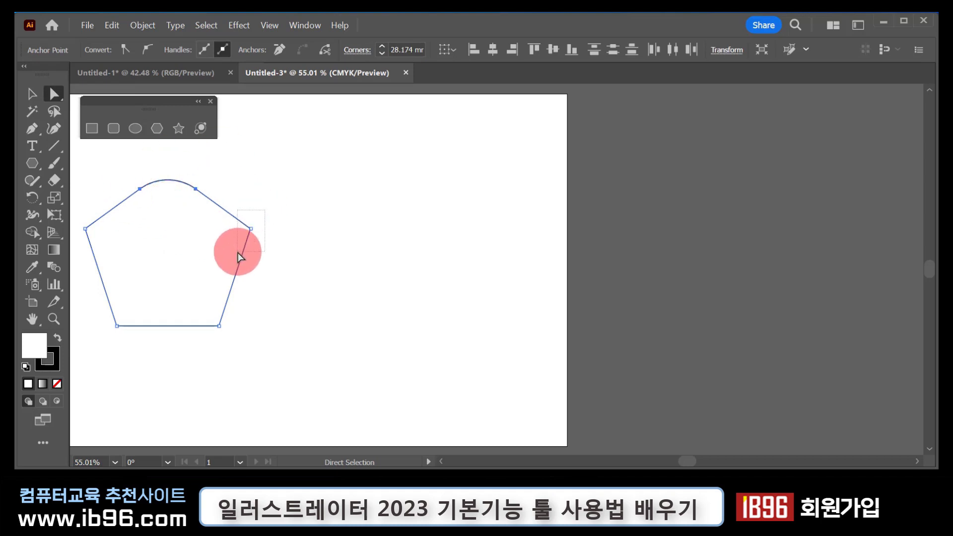
{"action": "left_click", "coordinate": [250, 229]}
{"action": "left_click_drag", "start_coordinate": [241, 231], "coordinate": [209, 242]}
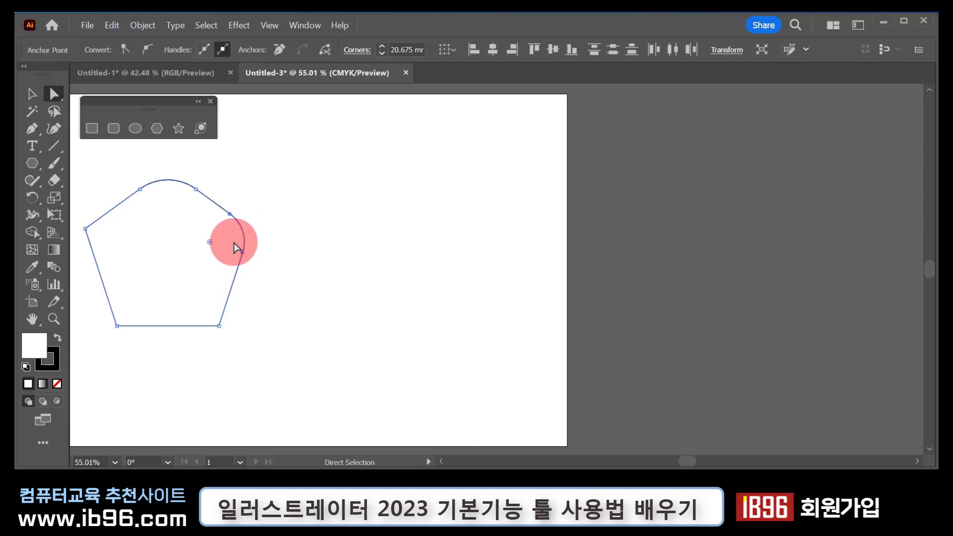
Step: Delete the partly rounded pentagon and draw a rectangle in its place
{"action": "key", "text": "Delete"}
{"action": "left_click", "coordinate": [92, 128]}
{"action": "left_click_drag", "start_coordinate": [117, 205], "coordinate": [250, 322]}
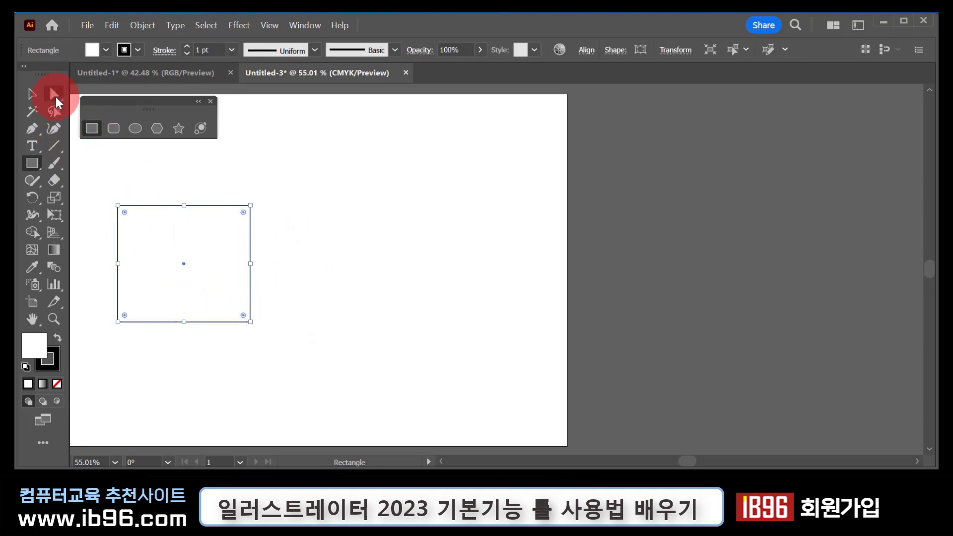
Step: Round only the rectangle's upper-right corner to about 39.7 mm with the Direct Selection tool
{"action": "left_click", "coordinate": [54, 93]}
{"action": "left_click", "coordinate": [250, 205]}
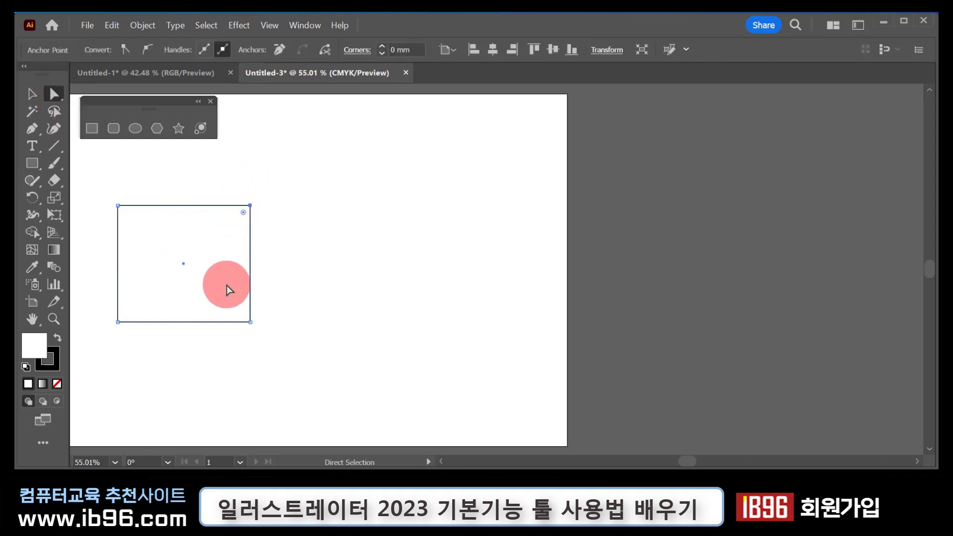
{"action": "left_click_drag", "start_coordinate": [245, 214], "coordinate": [180, 281]}
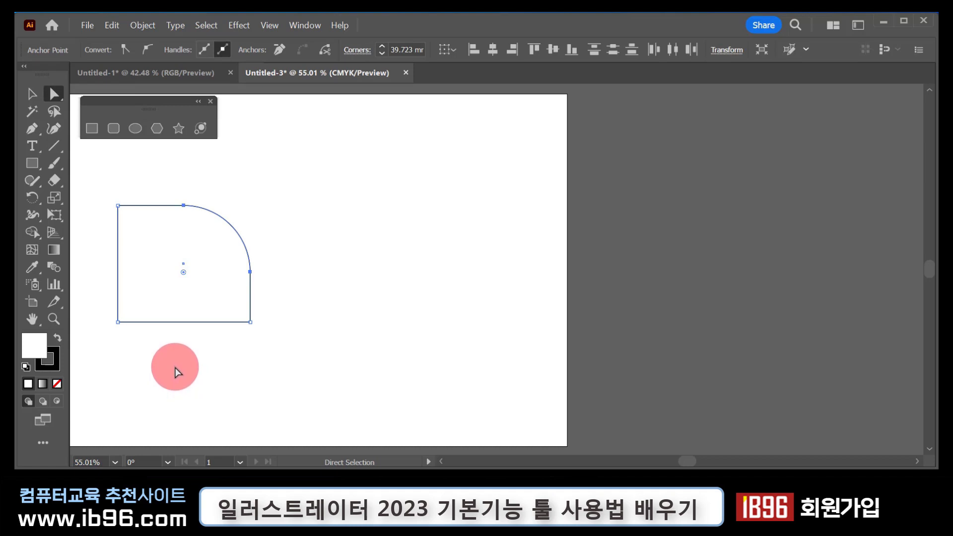
Step: Replace the rectangle with a five-pointed star and switch to the Direct Selection tool
{"action": "key", "text": "Delete"}
{"action": "left_click", "coordinate": [181, 131]}
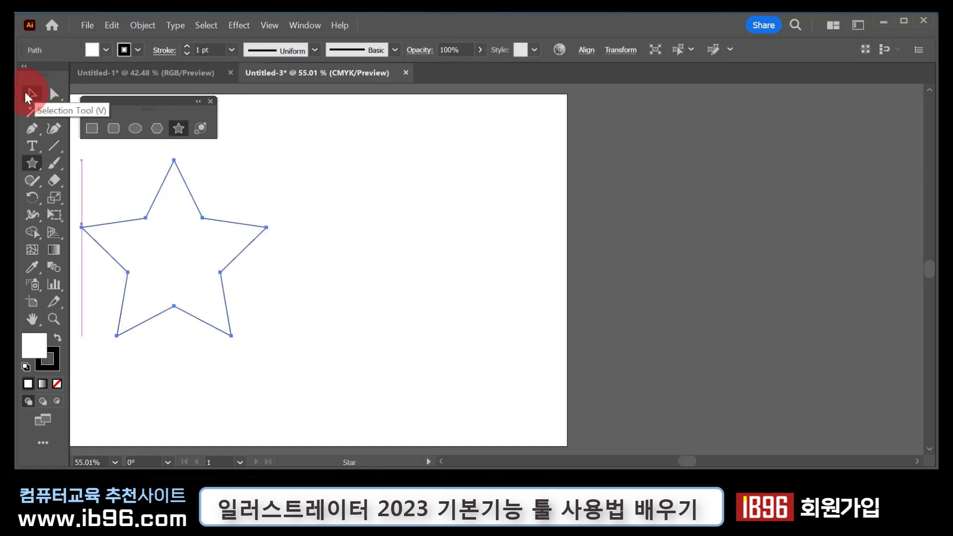
{"action": "left_click", "coordinate": [54, 93]}
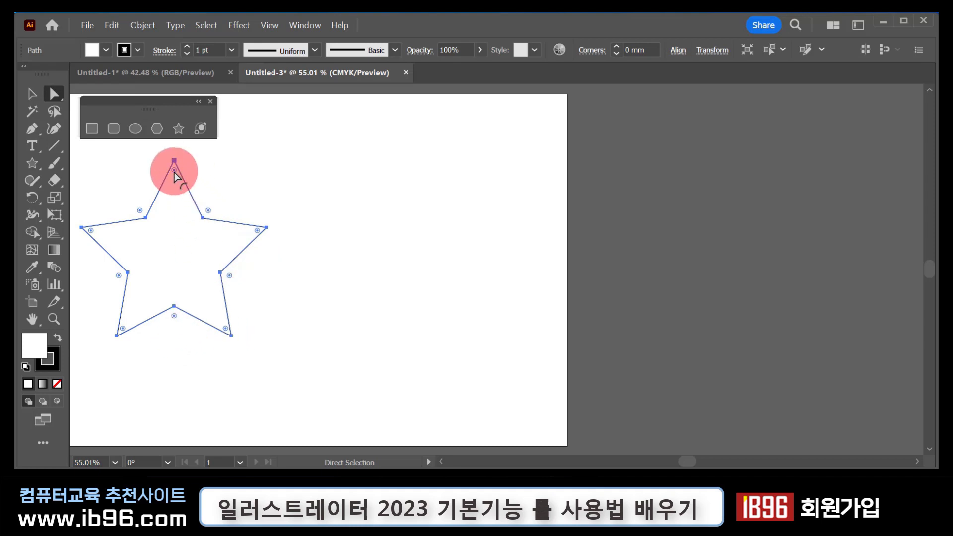
Step: Round all the star's corners together to about 9.6 mm, and undo the rounding
{"action": "left_click_drag", "start_coordinate": [174, 172], "coordinate": [174, 199]}
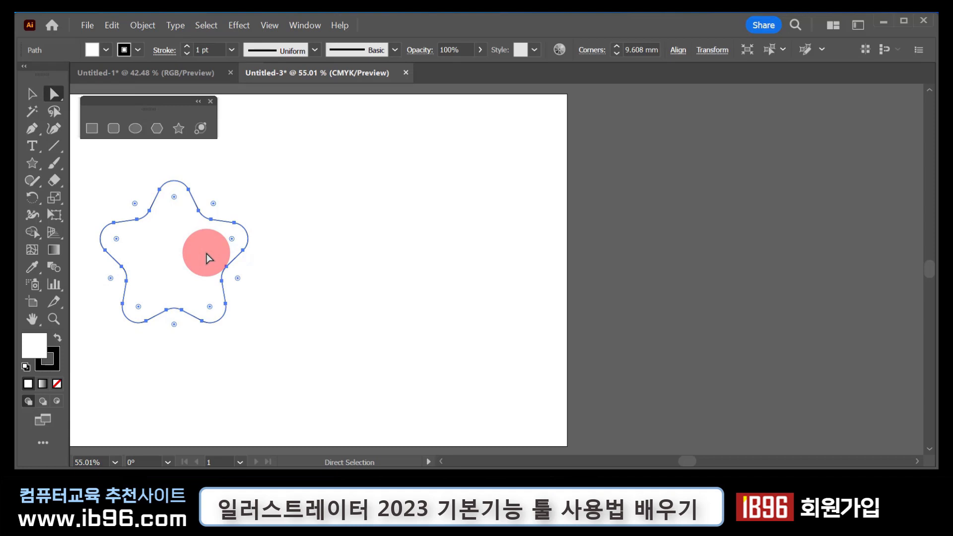
{"action": "key", "text": "ctrl+z"}
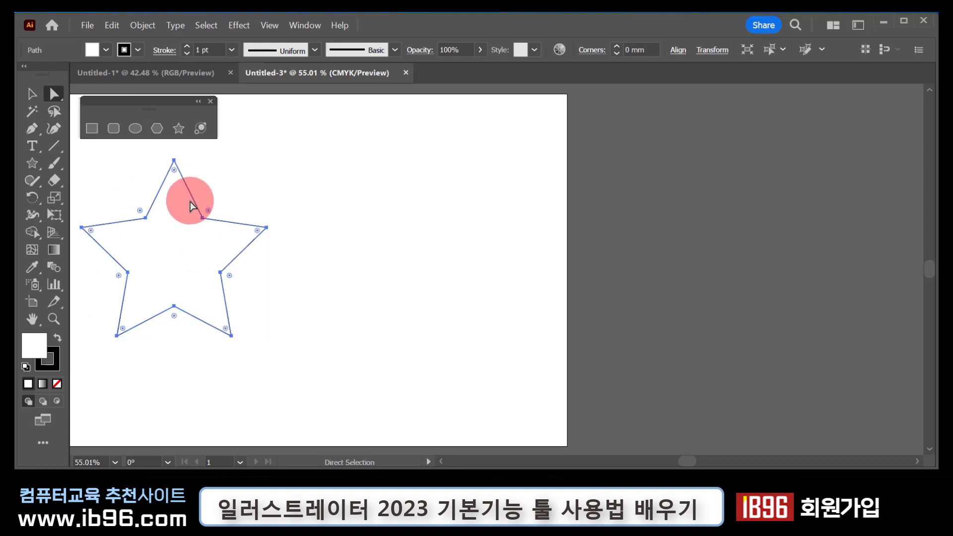
{"action": "mouse_move", "coordinate": [174, 170]}
{"action": "left_mouse_down"}
{"action": "mouse_move", "coordinate": [173, 201]}
{"action": "mouse_move", "coordinate": [178, 139]}
{"action": "mouse_move", "coordinate": [181, 166]}
{"action": "left_mouse_up"}
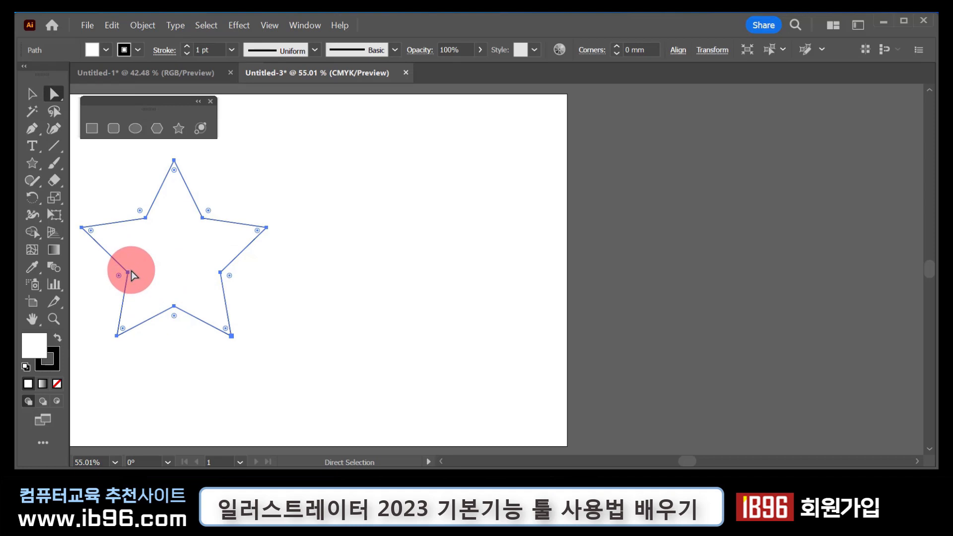
Step: Select the star's five inner anchor points by adding them one at a time to the selection, and deselect them
{"action": "left_click_drag", "start_coordinate": [120, 189], "coordinate": [157, 228]}
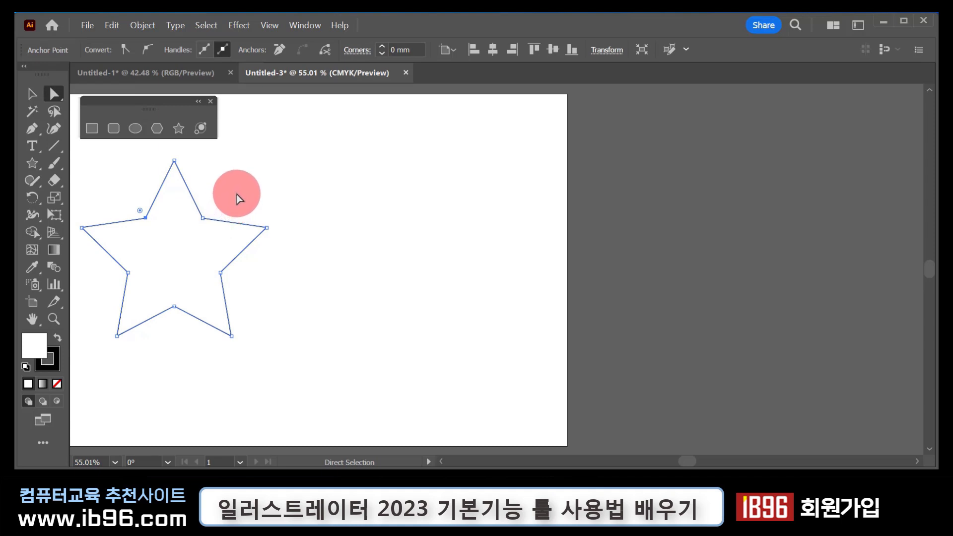
{"action": "left_click_drag", "start_coordinate": [230, 192], "coordinate": [227, 195]}
{"action": "left_click_drag", "start_coordinate": [191, 227], "coordinate": [187, 234]}
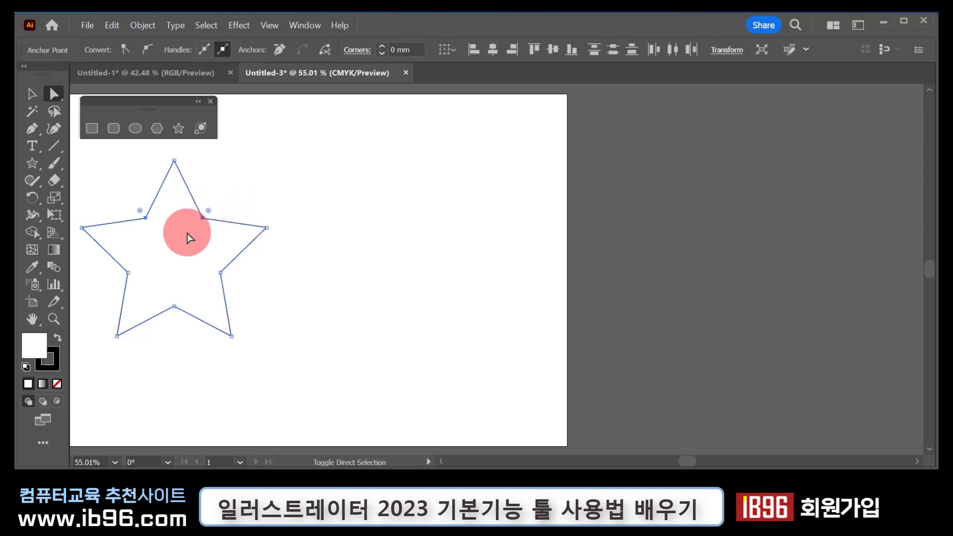
{"action": "left_click_drag", "start_coordinate": [263, 240], "coordinate": [204, 281]}
{"action": "left_click_drag", "start_coordinate": [187, 335], "coordinate": [161, 288]}
{"action": "left_click_drag", "start_coordinate": [113, 264], "coordinate": [142, 286]}
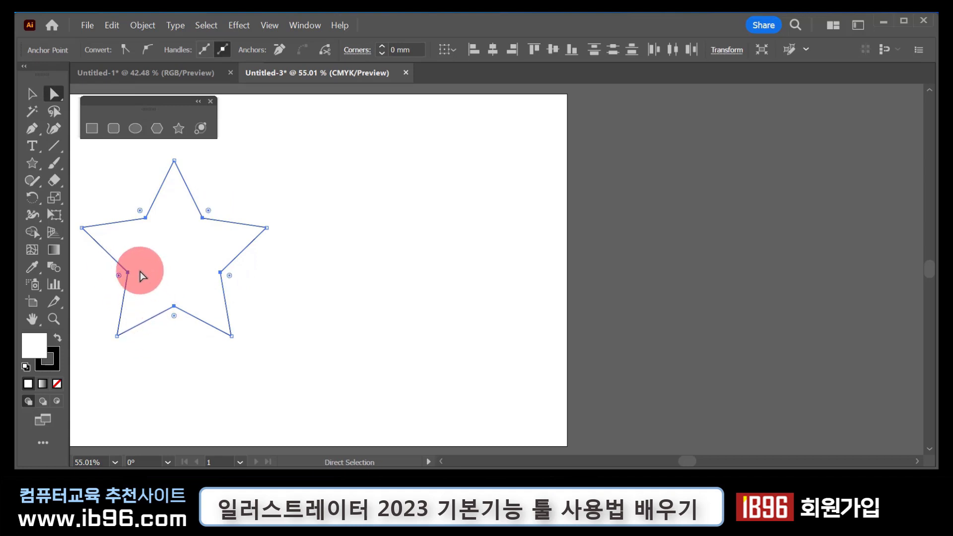
{"action": "left_click", "coordinate": [176, 371]}
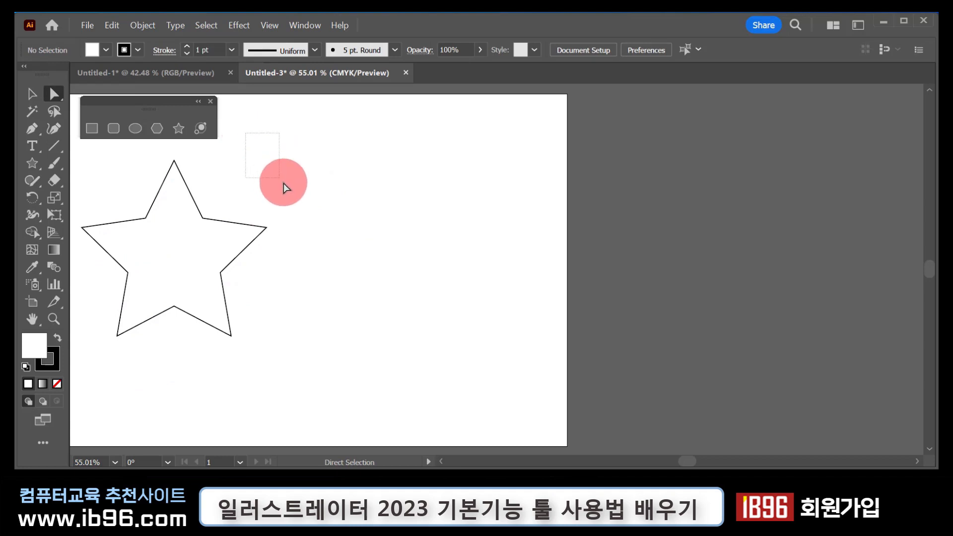
Step: Select the star's five inner anchor points with a single marquee, round those corners together, and deselect the star
{"action": "left_click_drag", "start_coordinate": [284, 183], "coordinate": [317, 216]}
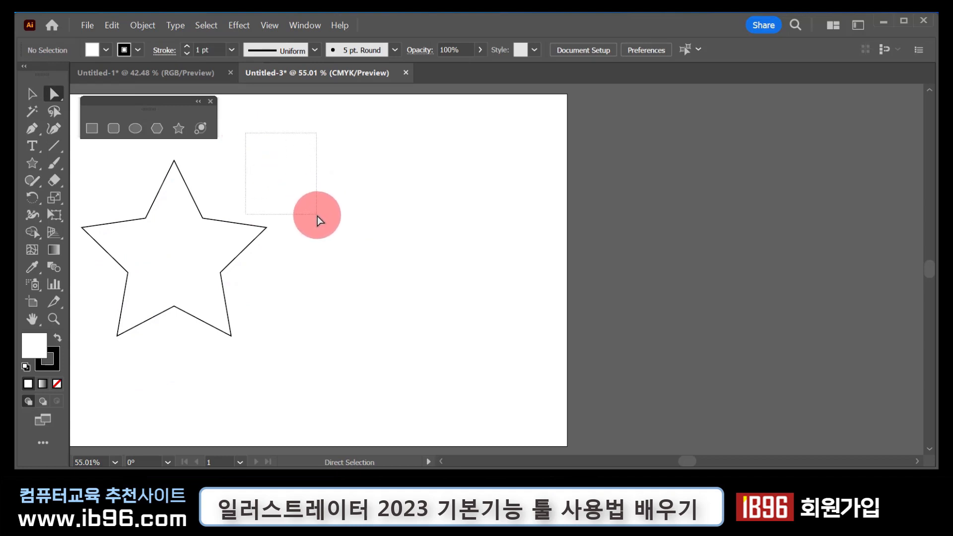
{"action": "left_click_drag", "start_coordinate": [318, 216], "coordinate": [317, 213]}
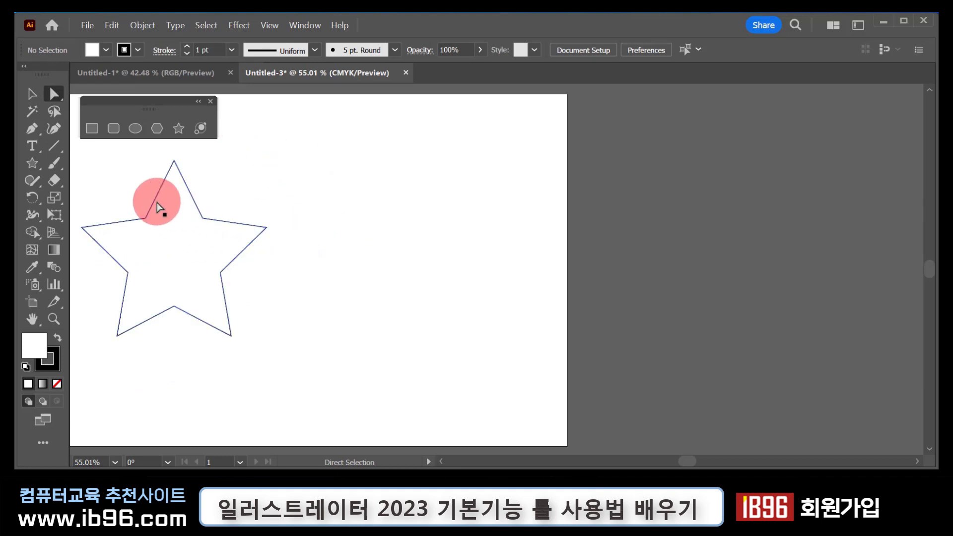
{"action": "left_click_drag", "start_coordinate": [113, 199], "coordinate": [237, 313]}
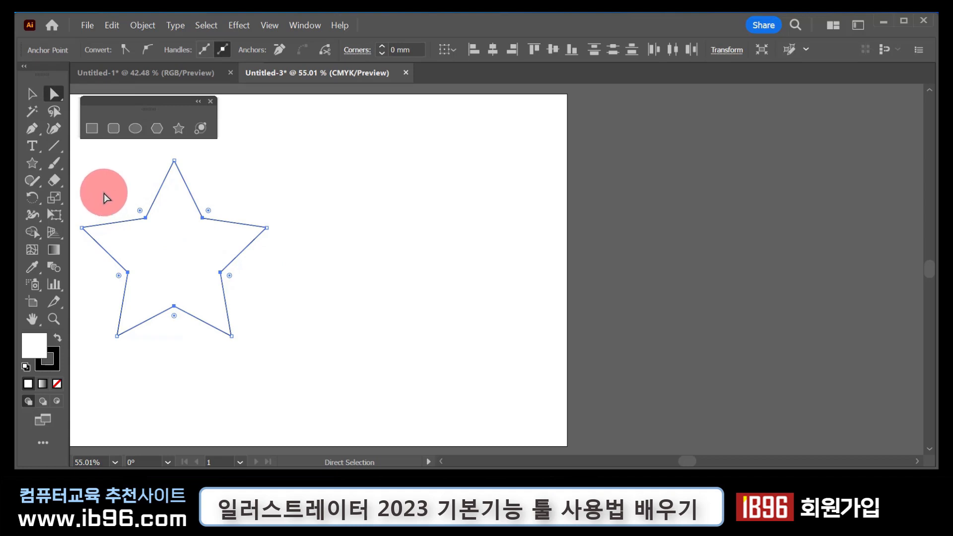
{"action": "left_click_drag", "start_coordinate": [103, 192], "coordinate": [239, 318]}
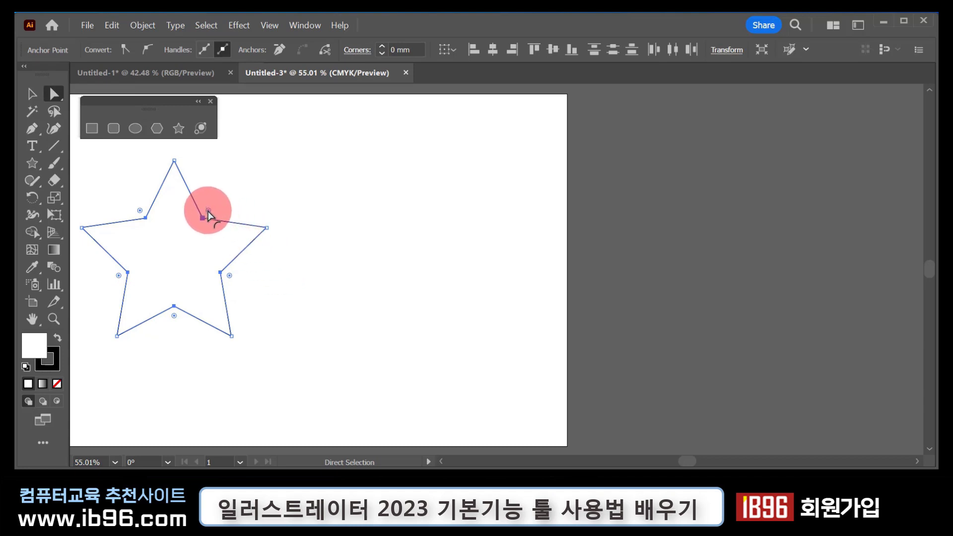
{"action": "left_click_drag", "start_coordinate": [209, 214], "coordinate": [235, 187]}
{"action": "left_click", "coordinate": [329, 335]}
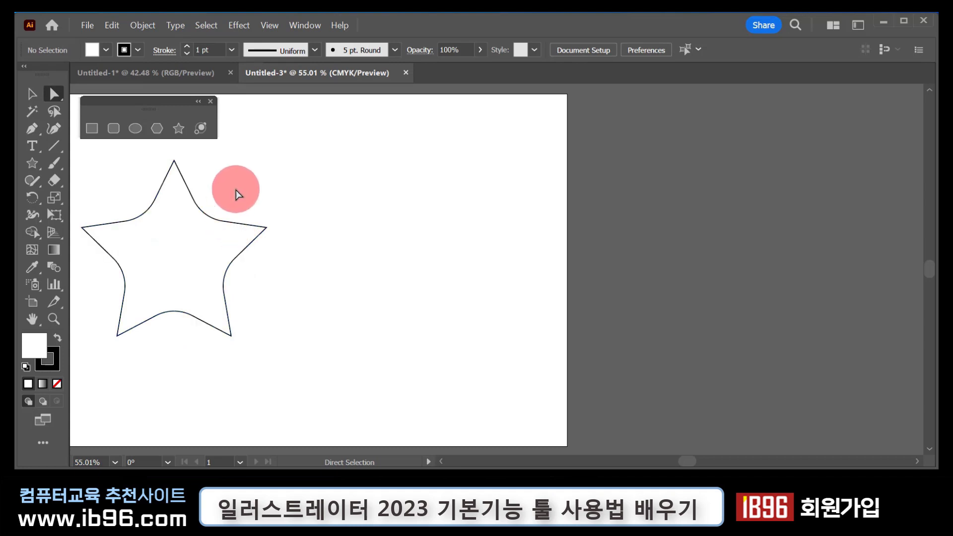
Step: Delete the whole star with the Selection tool and draw a square in its place
{"action": "left_click_drag", "start_coordinate": [236, 190], "coordinate": [202, 230]}
{"action": "left_click", "coordinate": [33, 94]}
{"action": "key", "text": "Delete"}
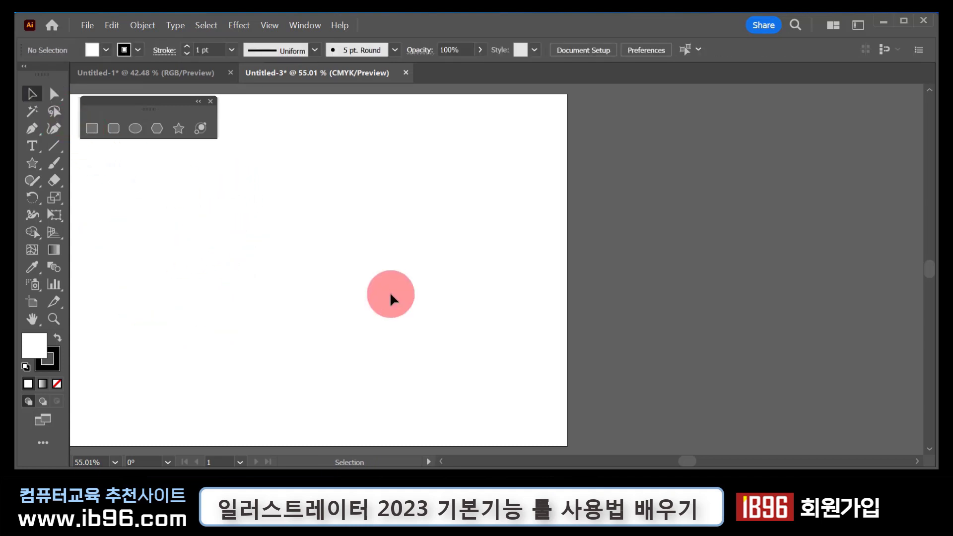
{"action": "left_click", "coordinate": [92, 128]}
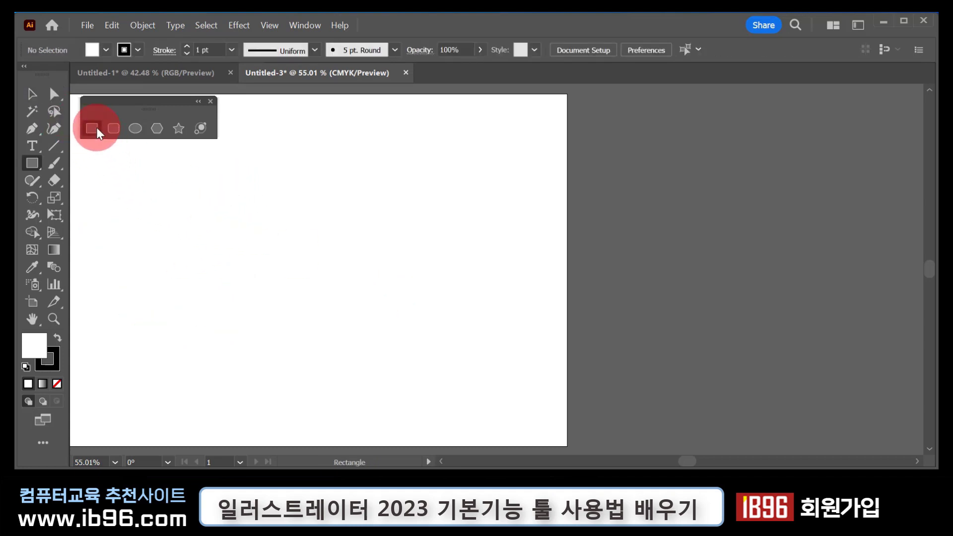
{"action": "left_click_drag", "start_coordinate": [129, 193], "coordinate": [252, 316]}
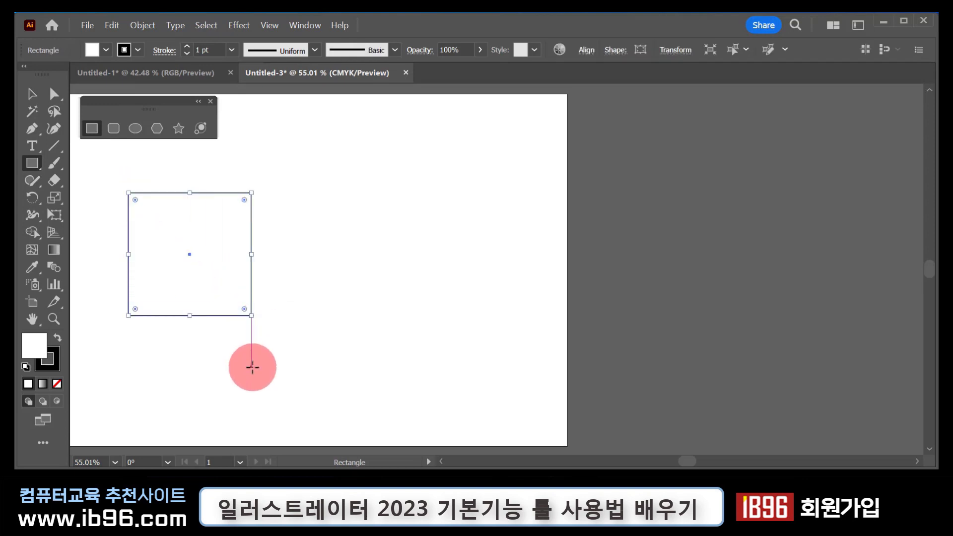
Step: Delete the whole square with the Selection tool, and undo the deletion
{"action": "left_click", "coordinate": [32, 94]}
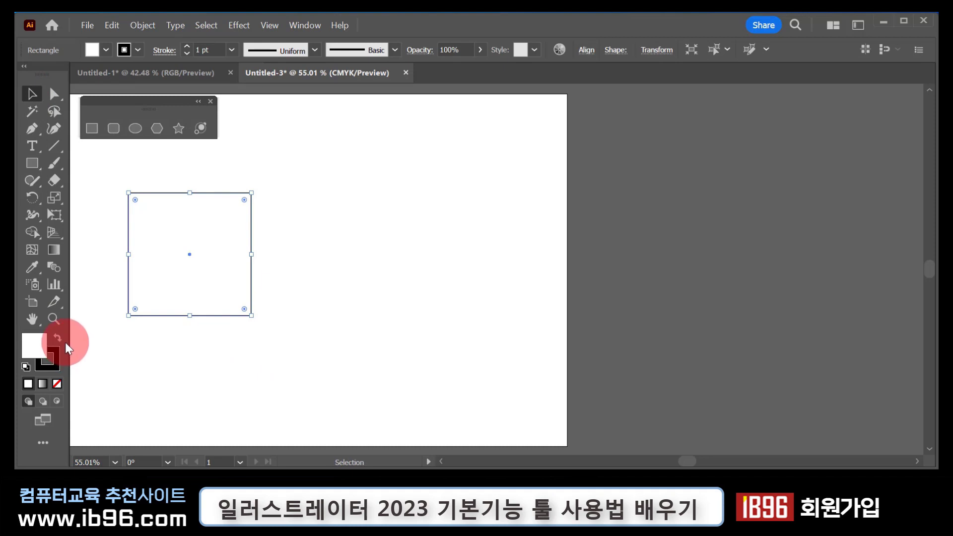
{"action": "key", "text": "Delete"}
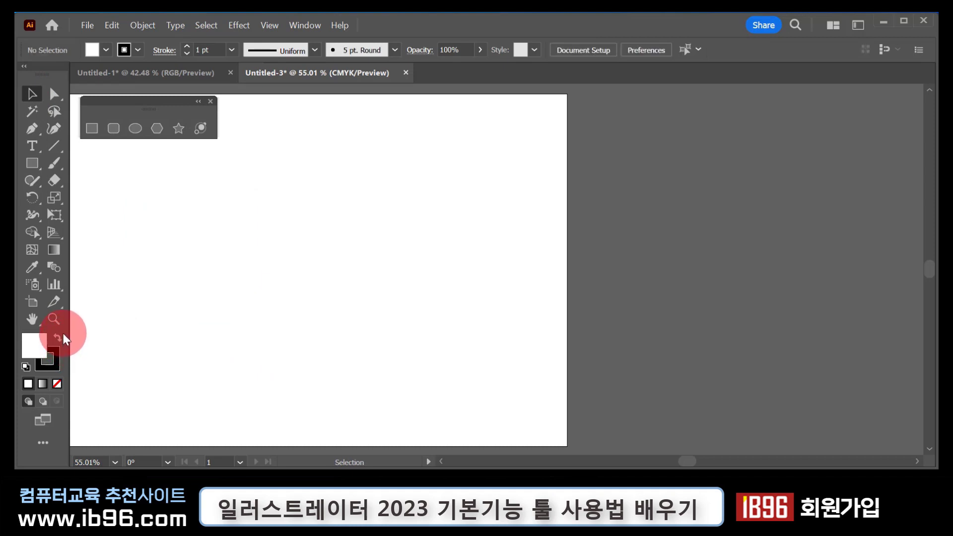
{"action": "key", "text": "ctrl+z"}
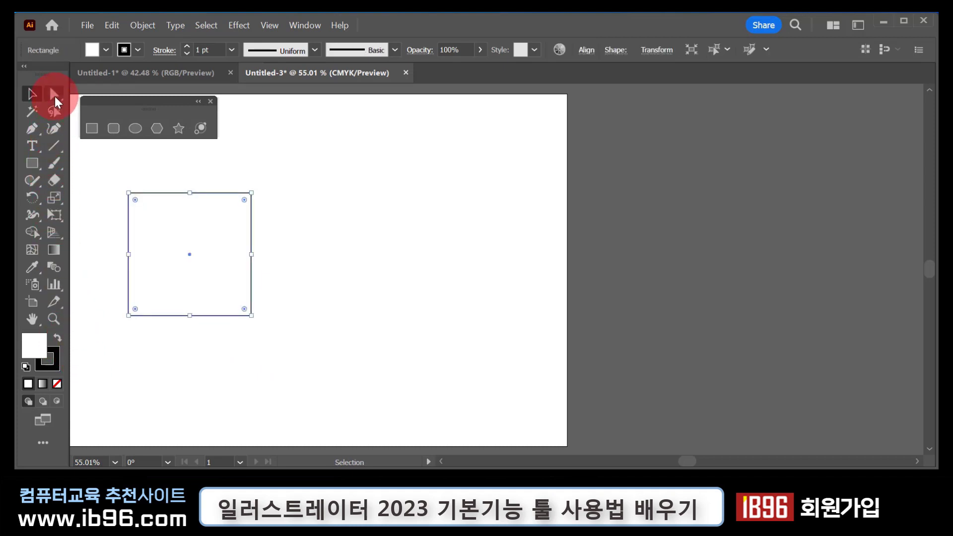
Step: Delete only the square's upper-right anchor point with the Direct Selection tool, undo the deletion, and deselect the square
{"action": "left_click", "coordinate": [55, 98]}
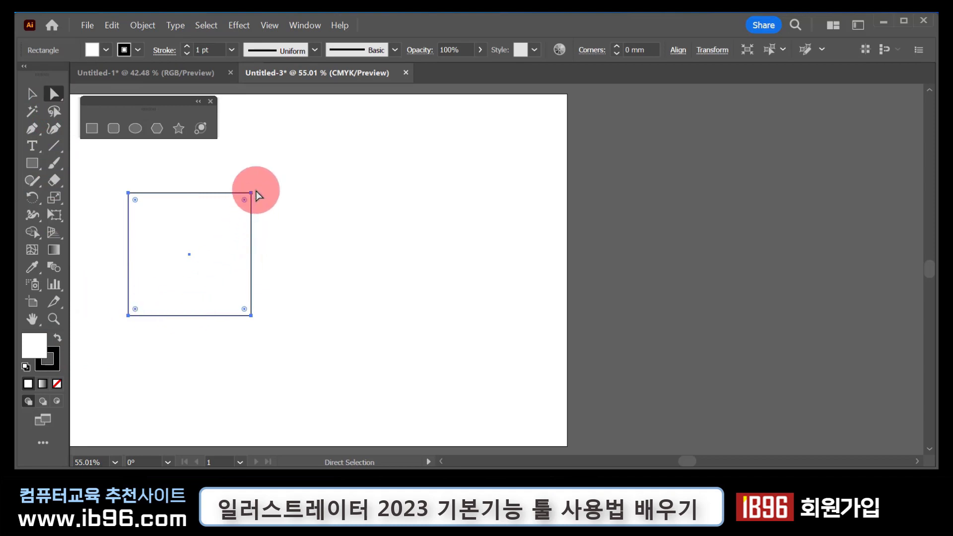
{"action": "left_click_drag", "start_coordinate": [270, 163], "coordinate": [229, 215]}
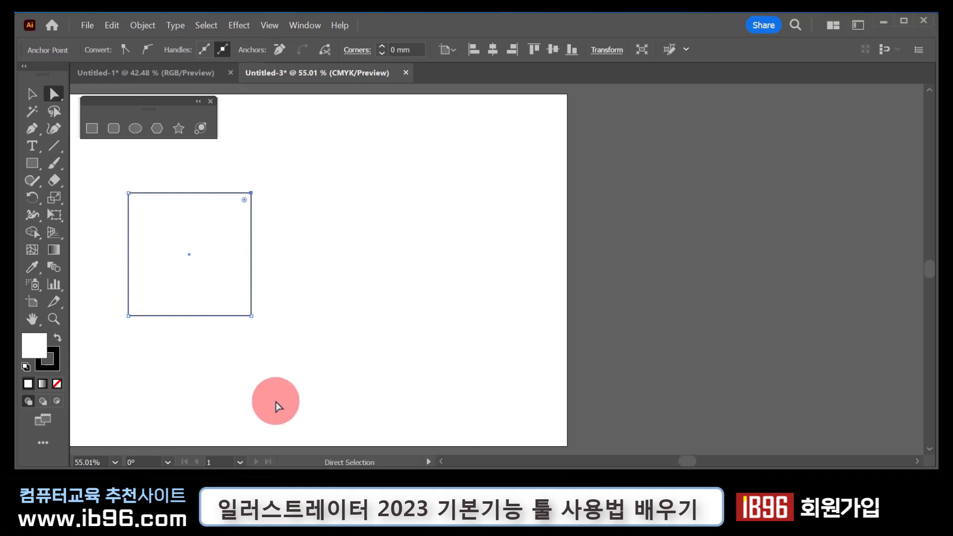
{"action": "key", "text": "Delete"}
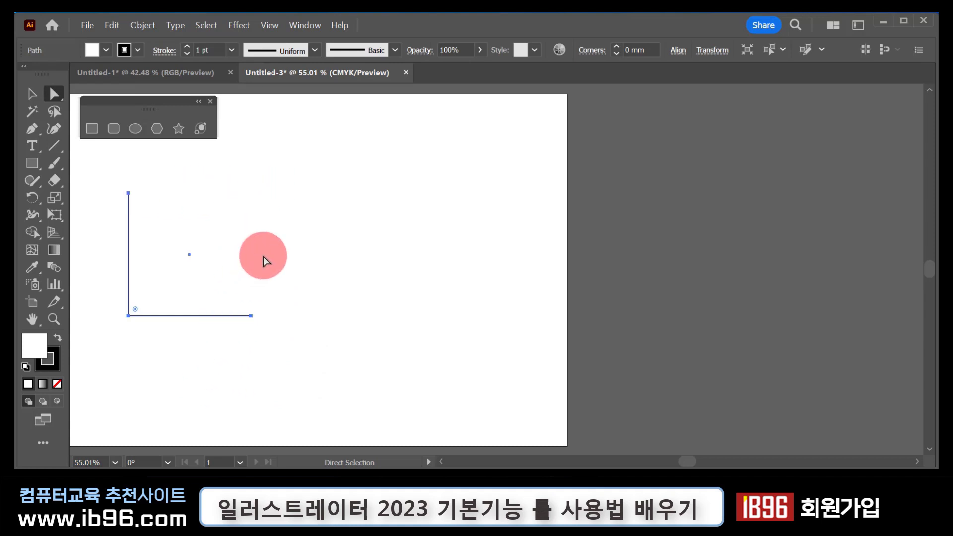
{"action": "key", "text": "ctrl+z"}
{"action": "left_click", "coordinate": [303, 193]}
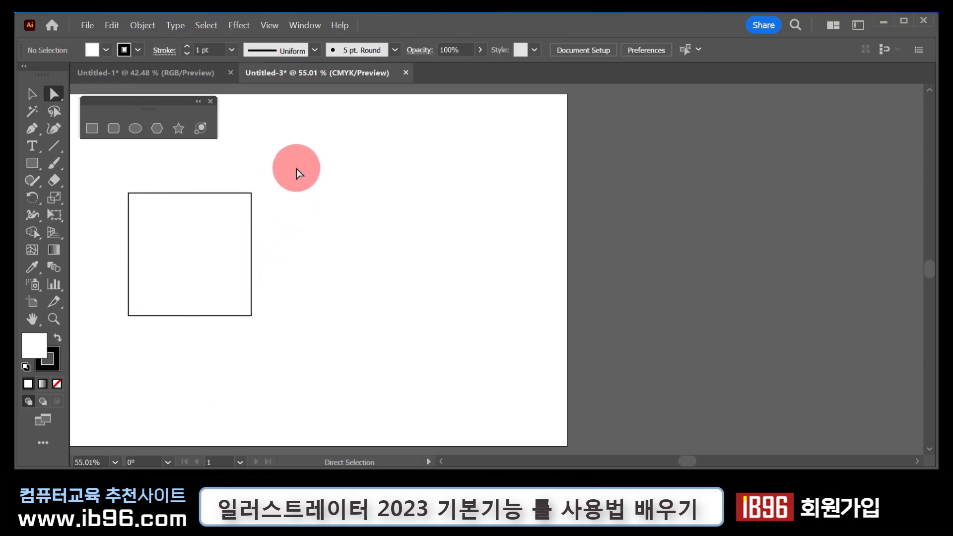
Step: Delete the square's upper-right anchor point and the lower-right end point of the remaining open path
{"action": "left_click", "coordinate": [207, 254]}
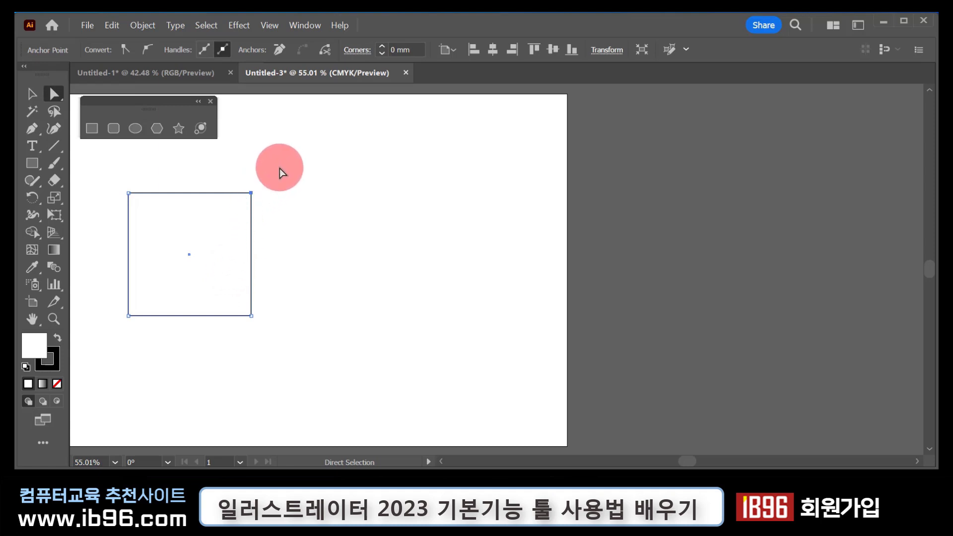
{"action": "key", "text": "Delete"}
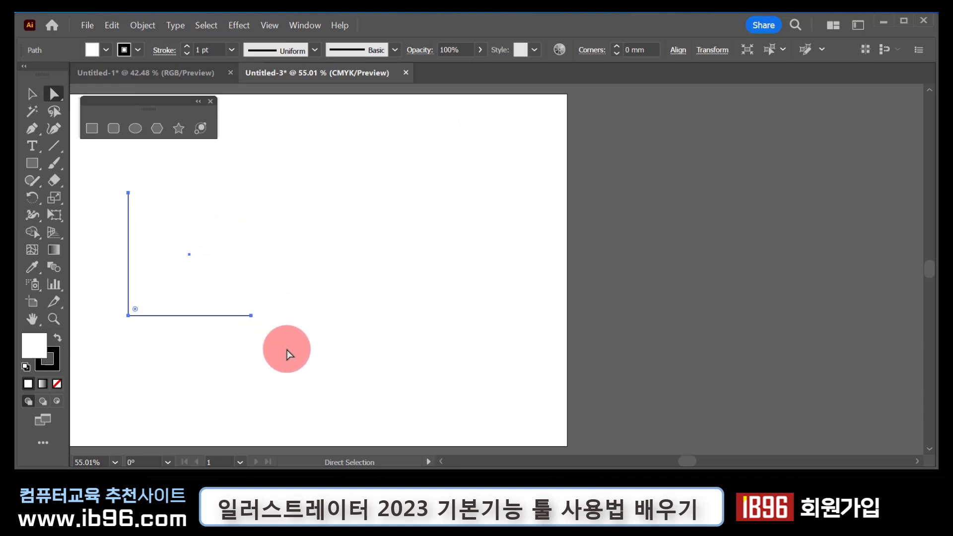
{"action": "left_click", "coordinate": [252, 317]}
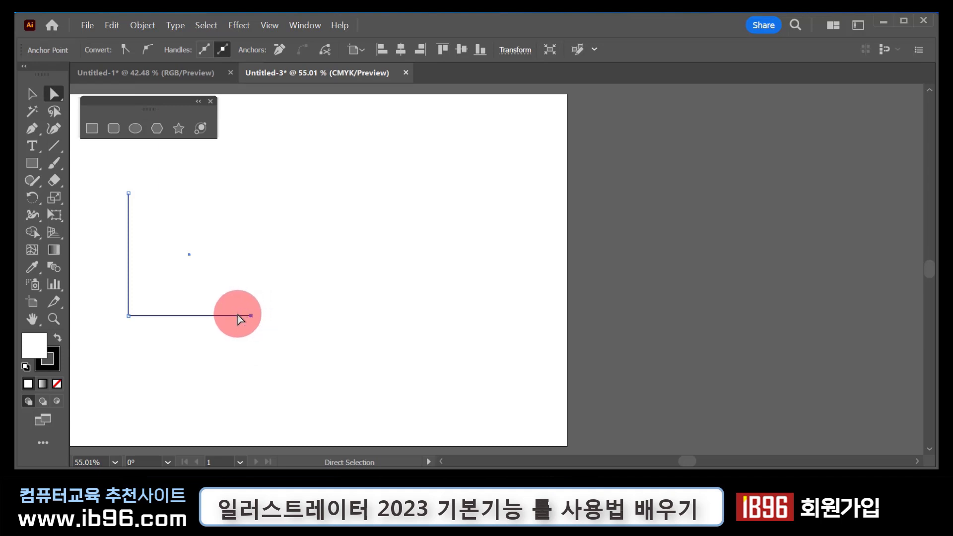
{"action": "left_click", "coordinate": [439, 456]}
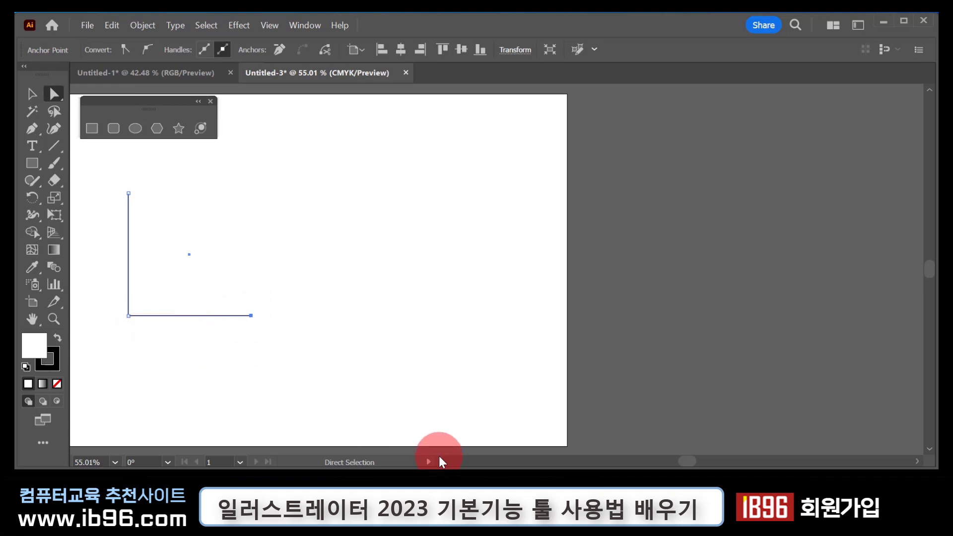
{"action": "key", "text": "Delete"}
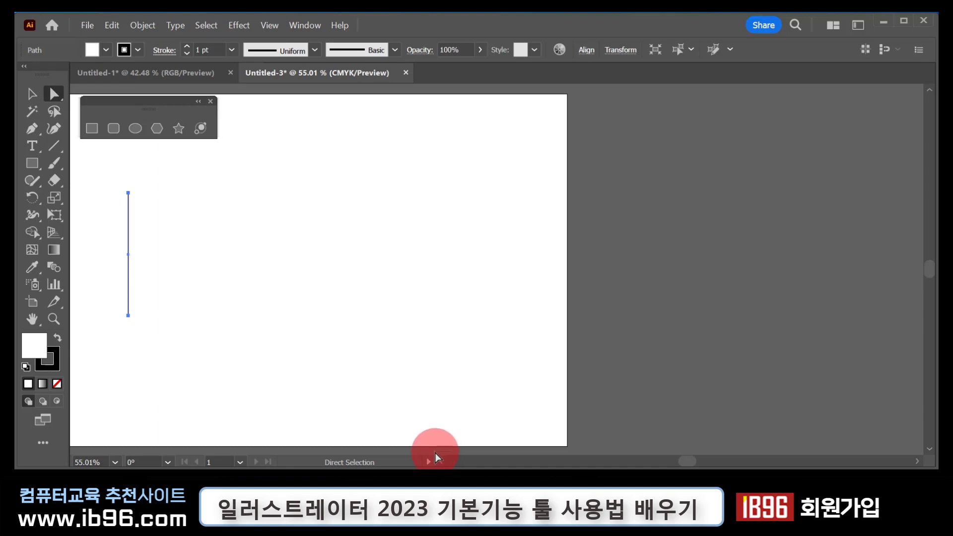